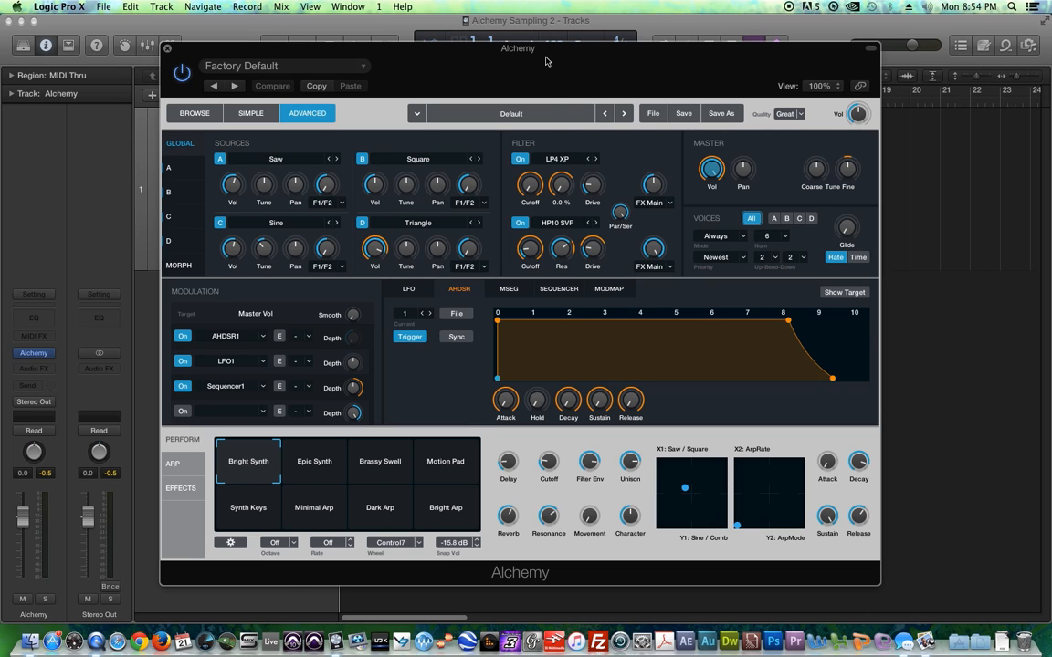
Look through the sample files E1.wav to E3.wav in the Upright Bass Bowed folder in Finder.
drag(1050, 123, 808, 127)
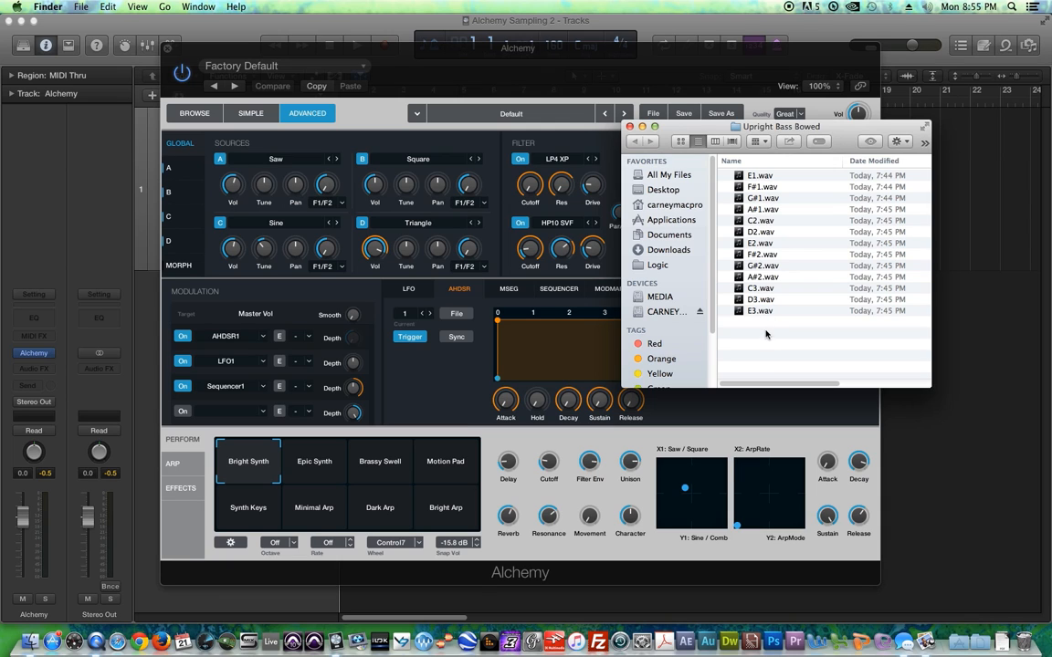
click(754, 177)
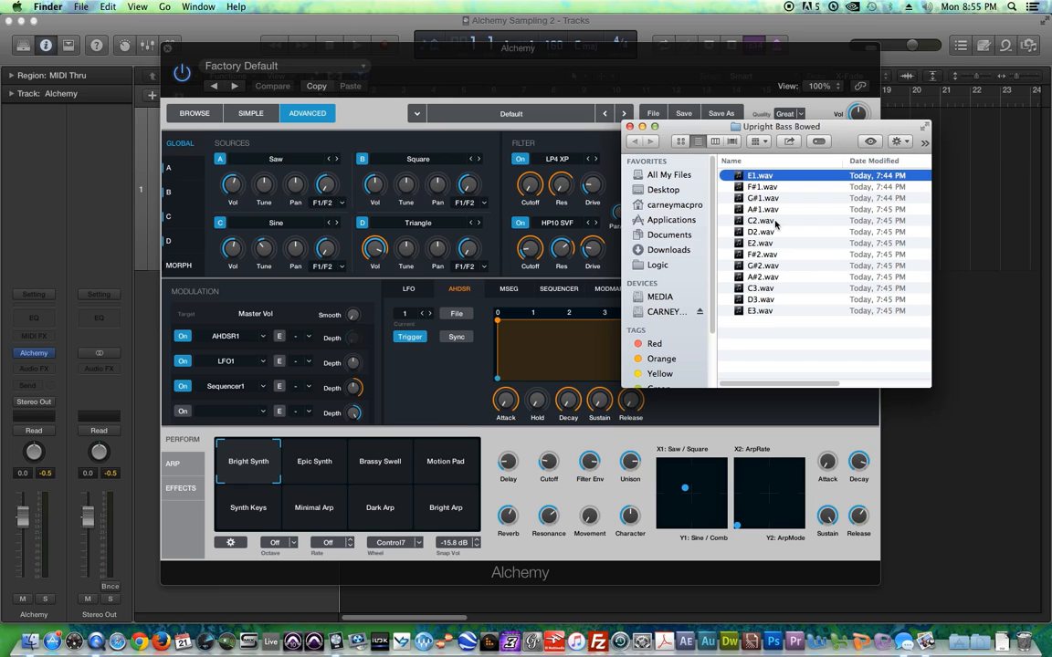
key(Down)
key(Down)
key(Down)
key(Down)
key(Down)
key(Down)
key(Down)
key(Down)
key(Down)
key(Down)
key(Down)
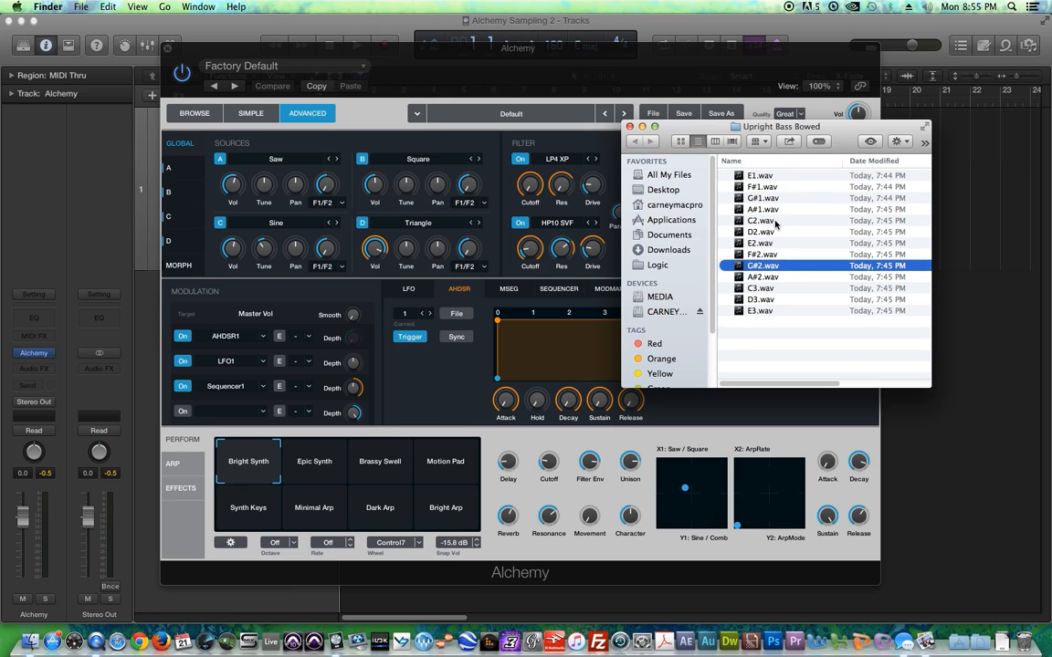
key(Up)
key(Up)
key(Up)
key(Up)
key(Up)
key(Up)
key(Up)
key(Up)
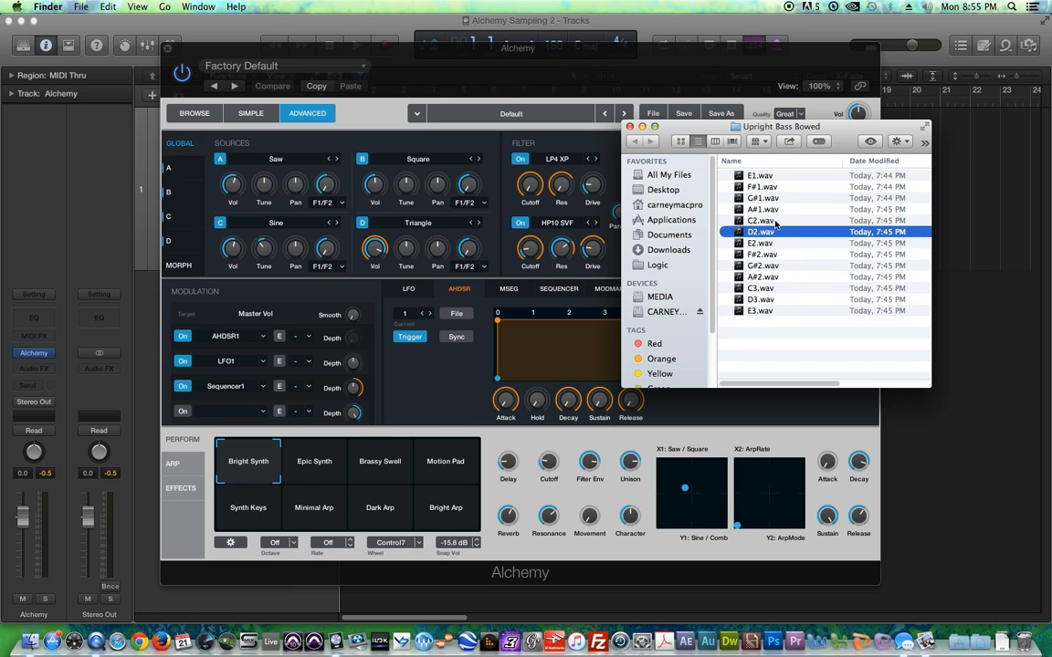
key(Up)
key(Up)
key(Up)
key(Down)
key(Down)
key(Down)
key(Down)
key(Down)
key(Down)
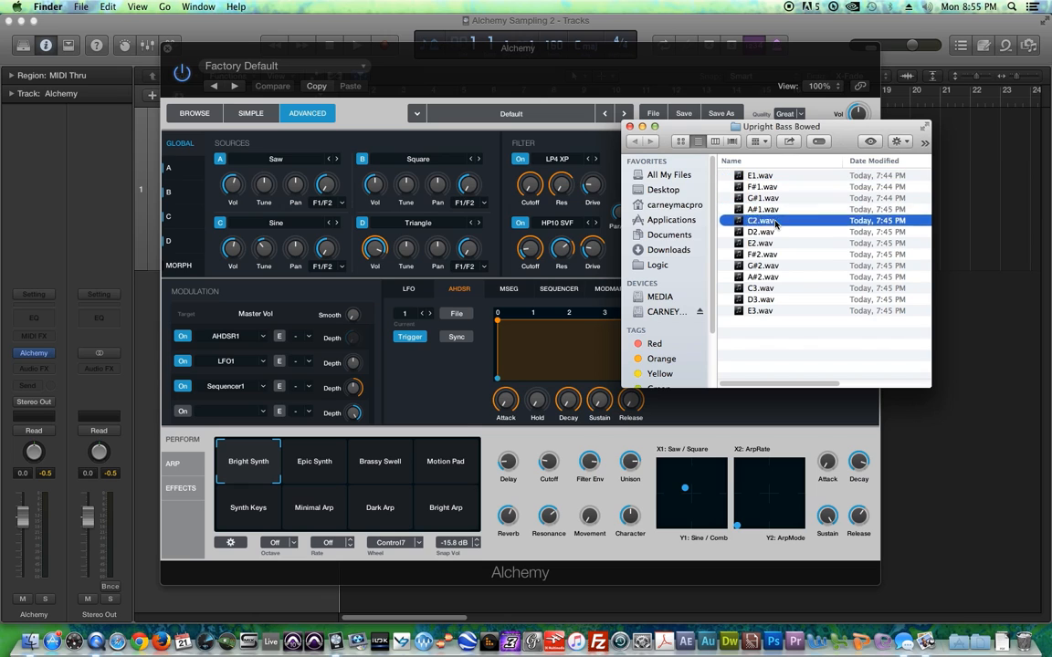
key(Up)
key(Up)
key(Up)
key(Up)
key(Up)
key(Up)
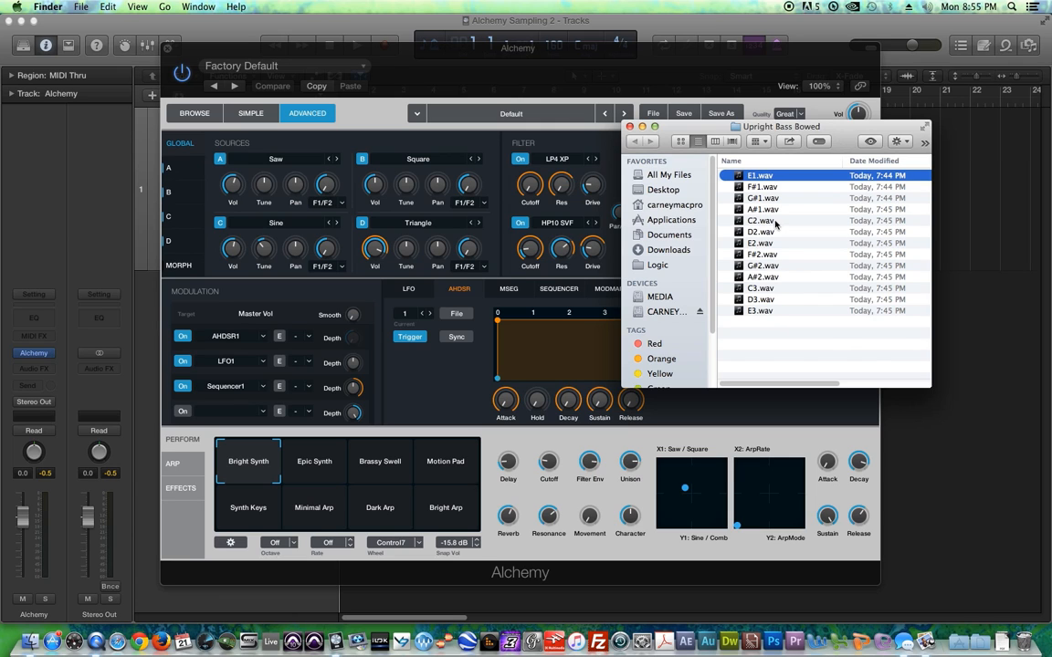
key(Down)
key(Down)
key(Down)
key(Down)
key(Down)
key(Down)
key(Down)
key(Down)
key(Down)
key(Down)
key(Down)
key(Down)
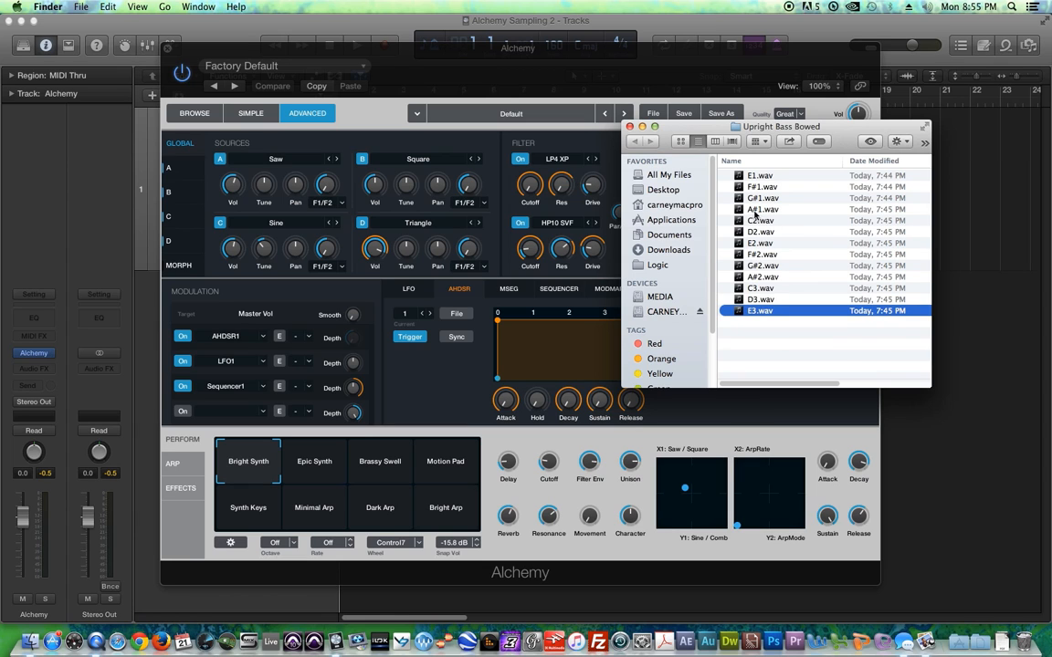
click(773, 353)
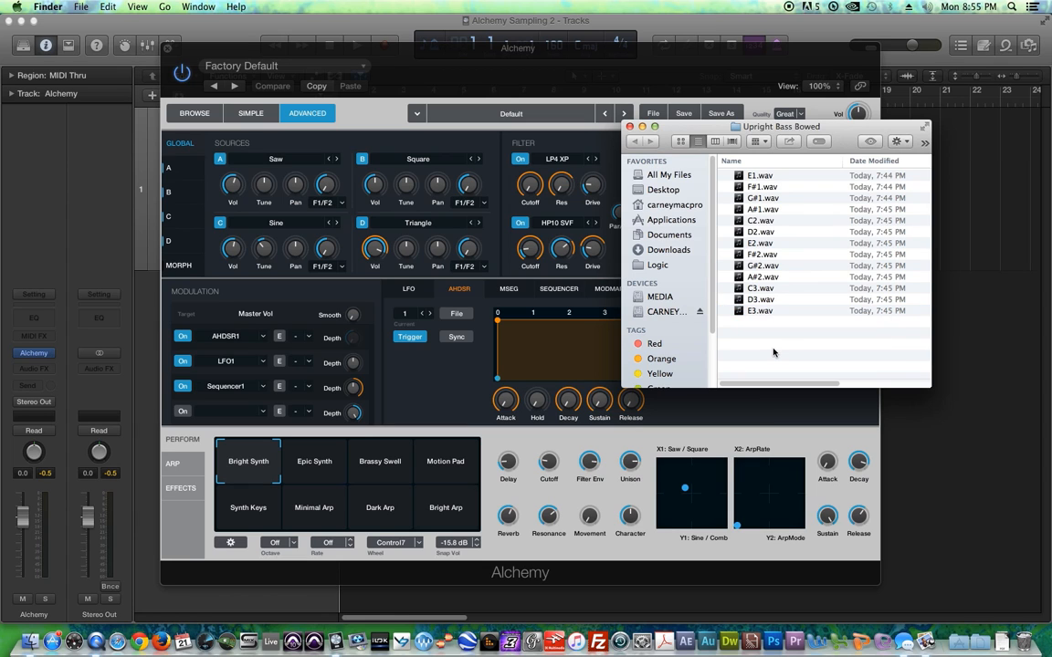
Audition the bass samples from E1.wav through A#1.wav and close the Upright Bass Bowed folder window.
click(757, 178)
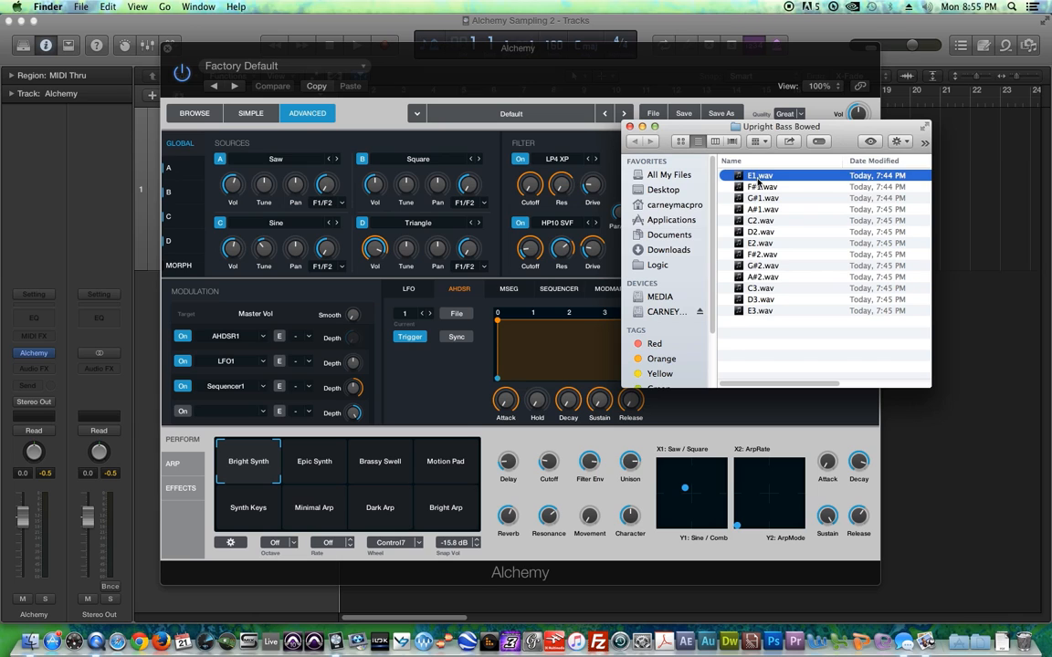
key(space)
key(Down)
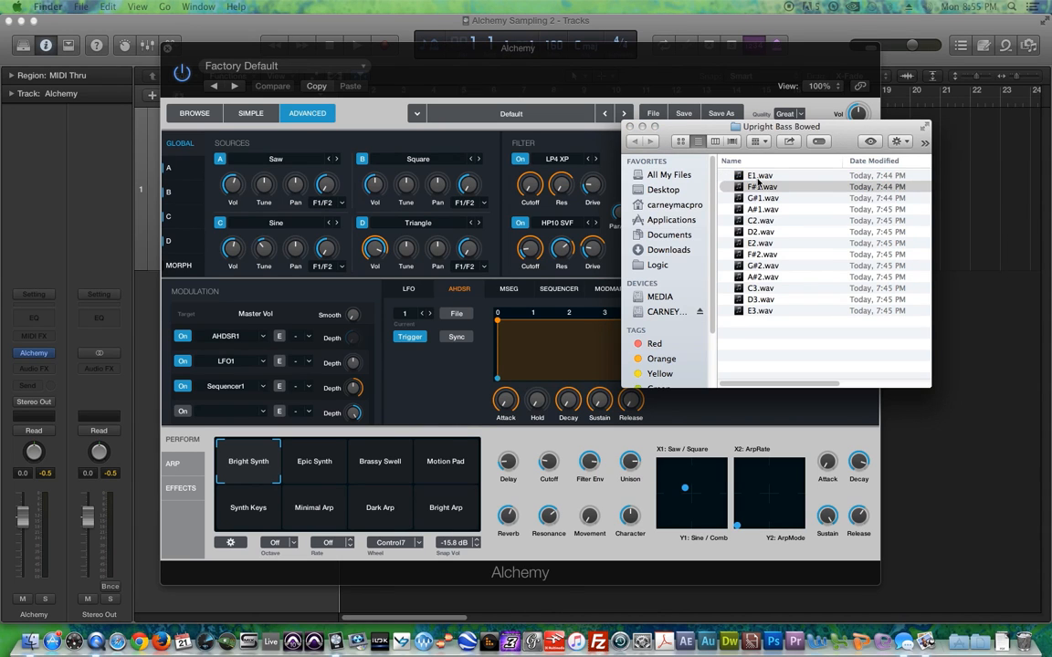
key(Down)
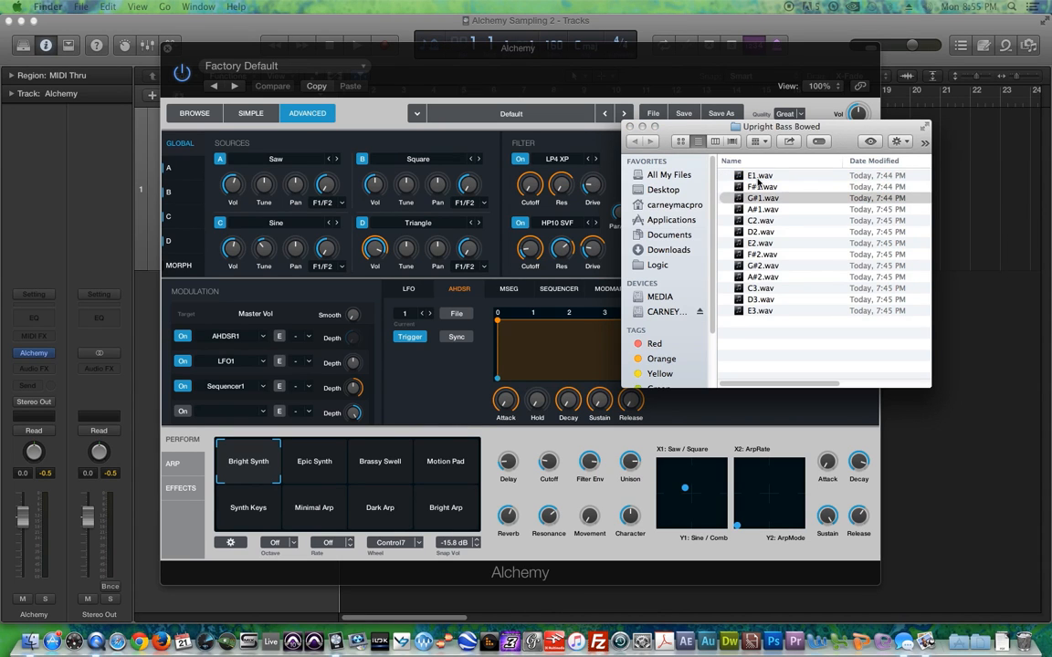
key(Down)
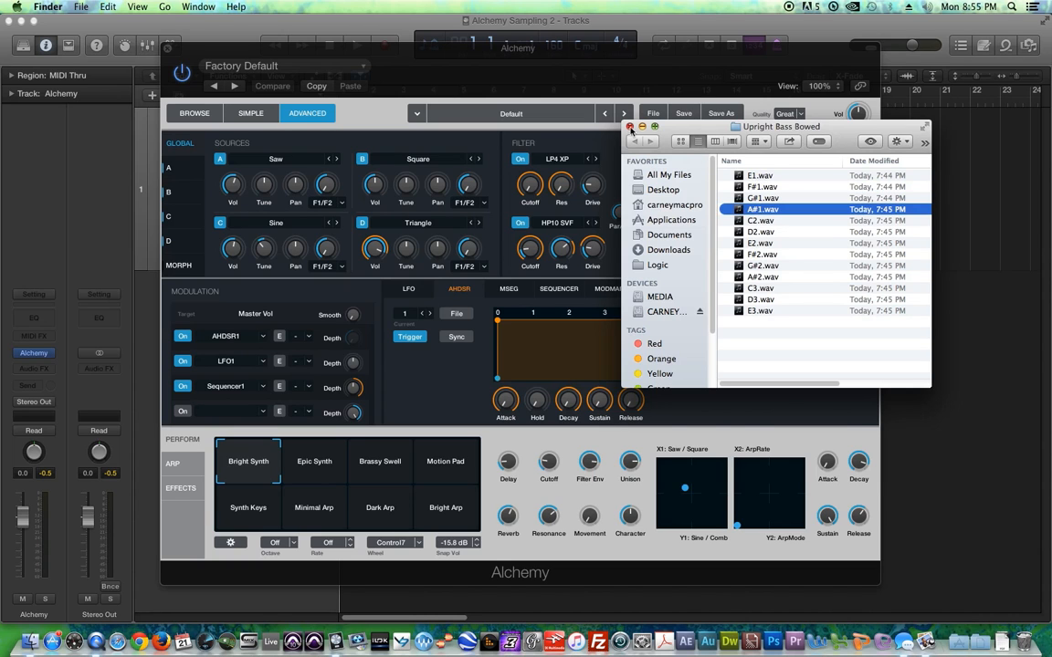
key(super+w)
Examine the Melodyne screenshot in Preview, magnifying where neighbouring notes meet, and close the image.
drag(1050, 173, 321, 8)
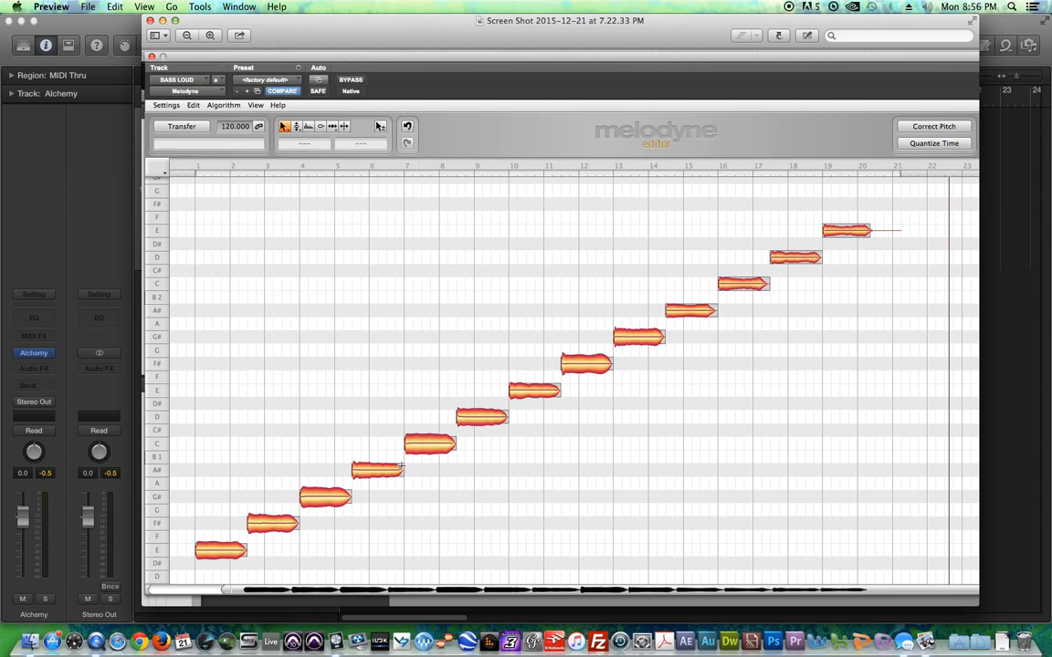
key(grave)
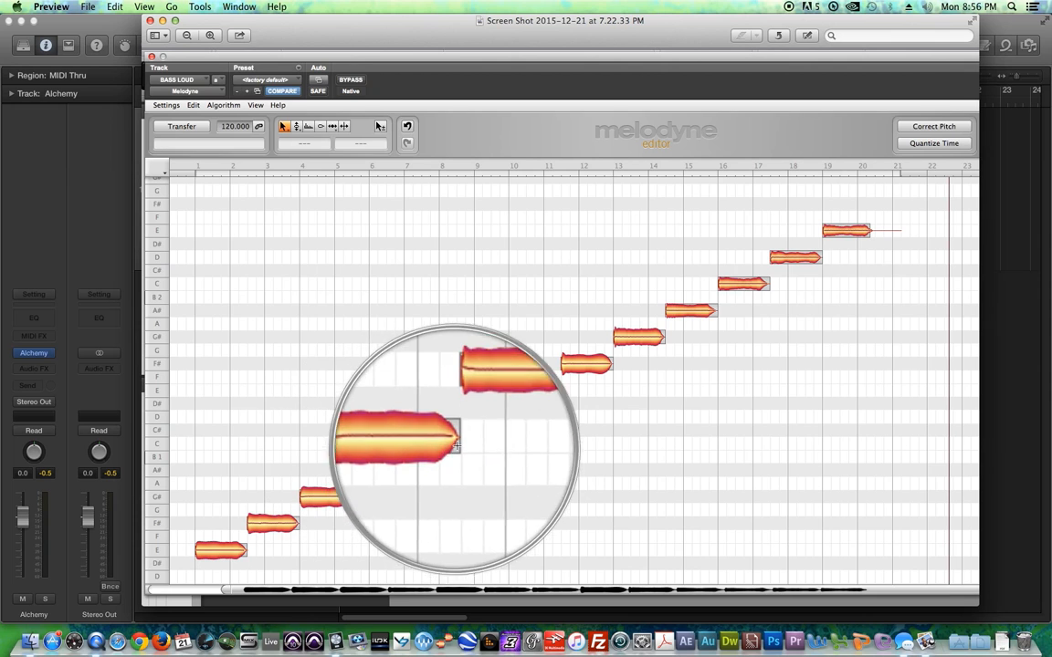
key(grave)
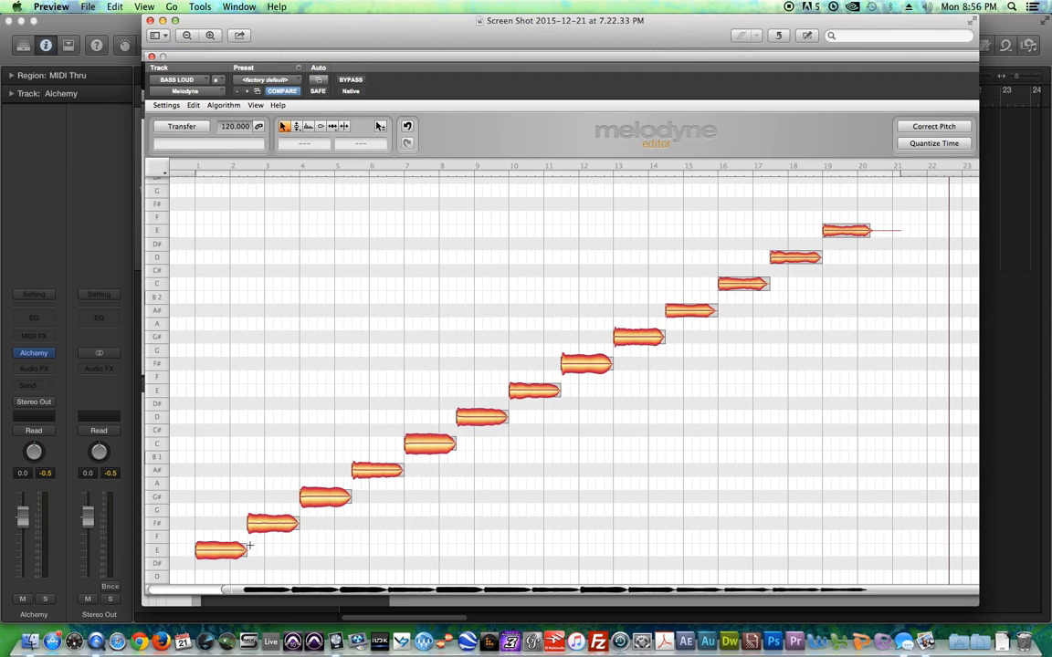
key(grave)
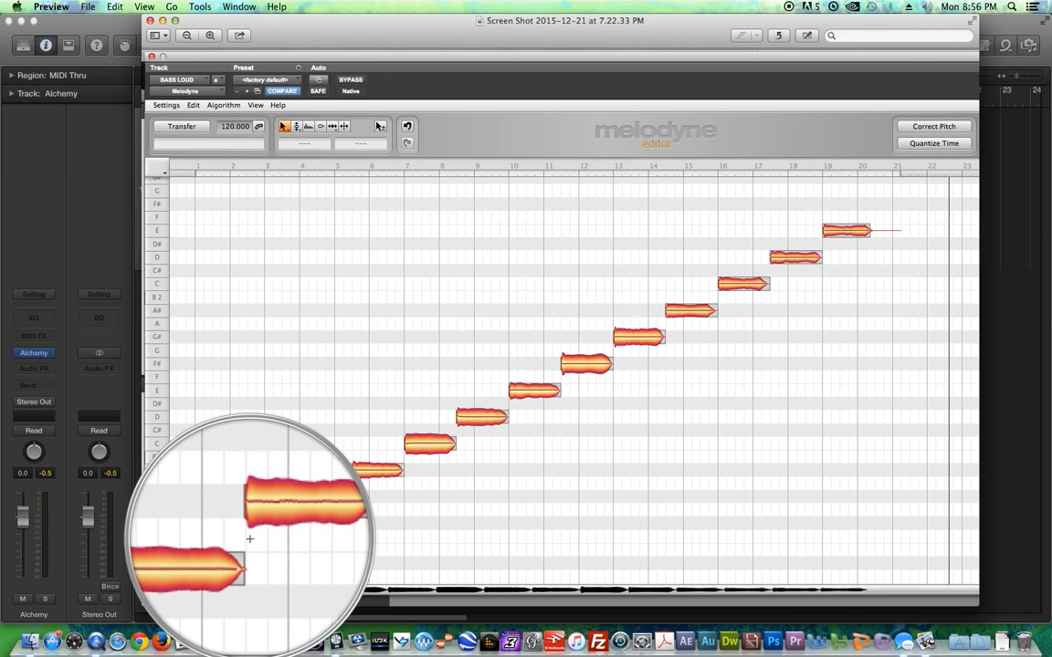
key(grave)
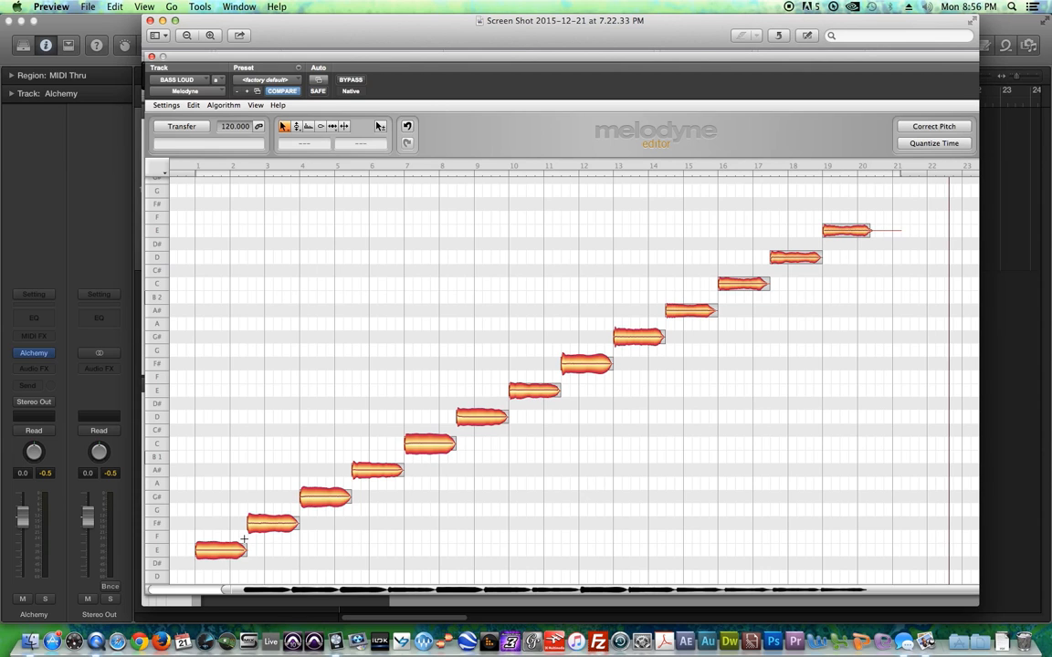
key(grave)
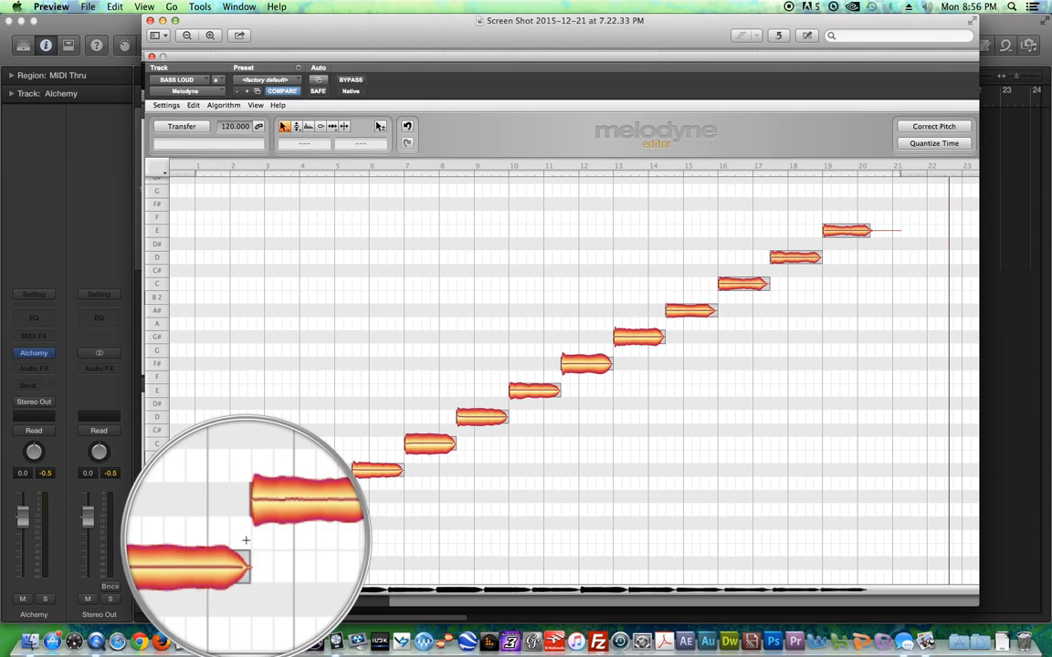
key(grave)
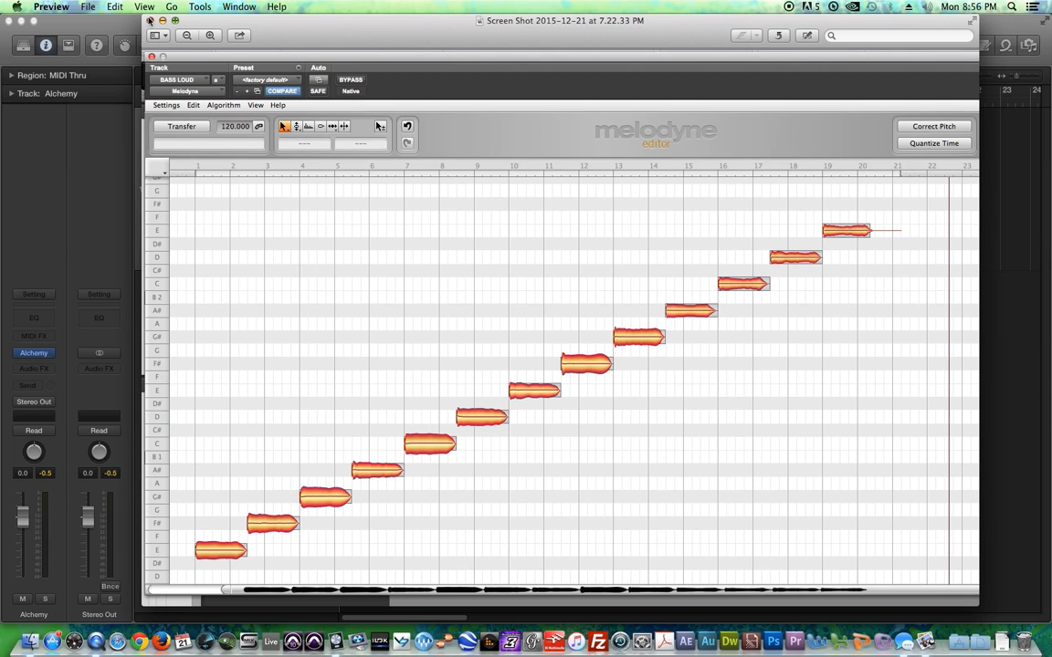
key(grave)
key(grave)
key(super+w)
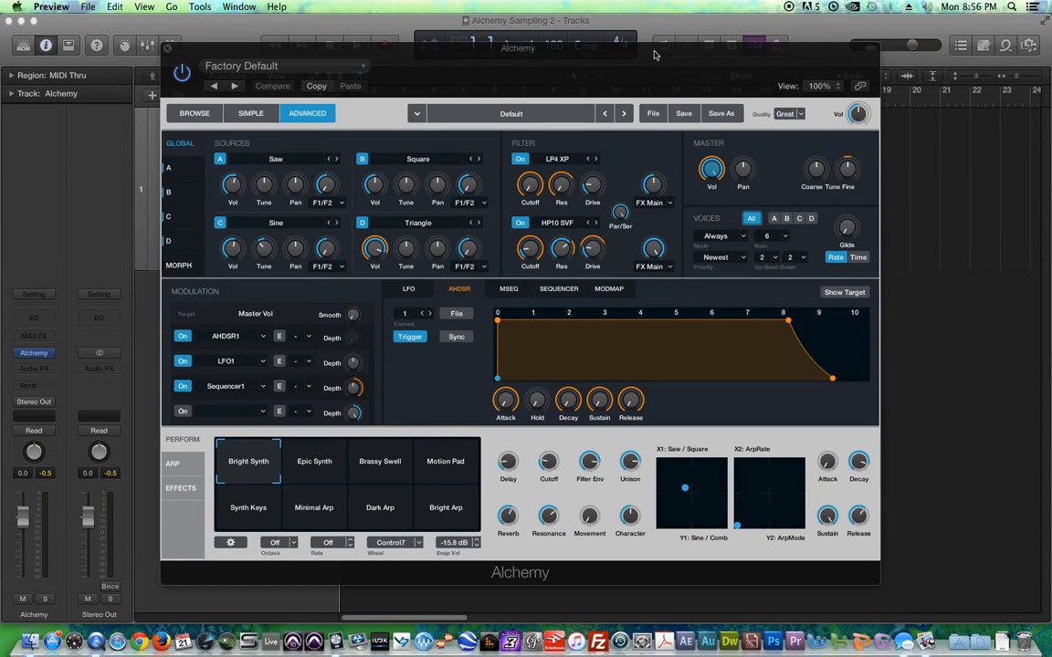
Switch back to Alchemy in Logic Pro X and initialize its preset.
click(592, 50)
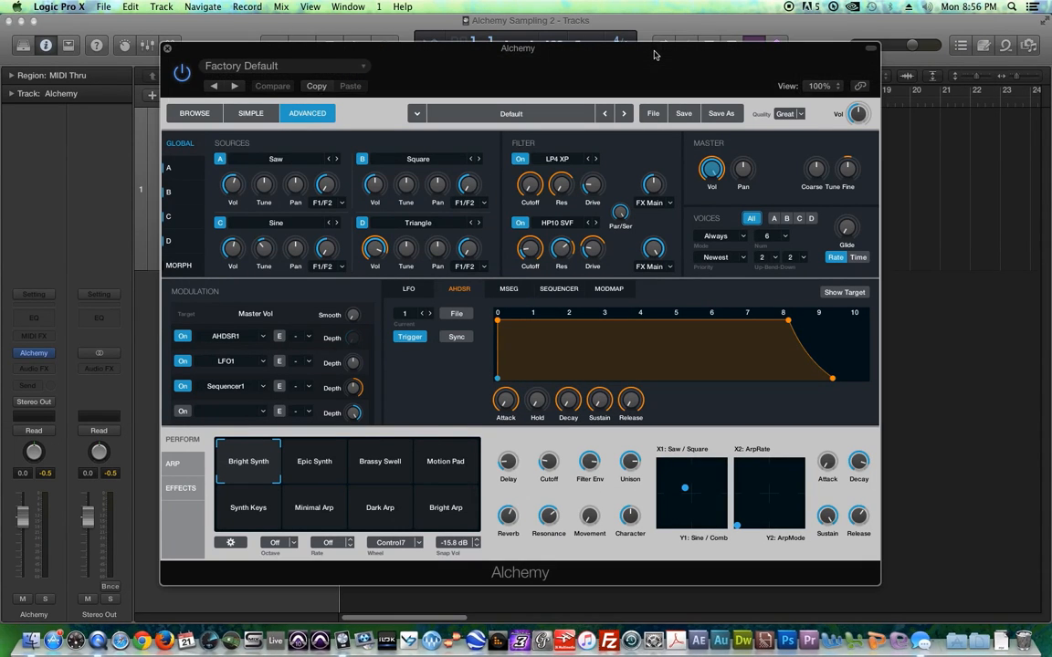
click(653, 113)
click(665, 147)
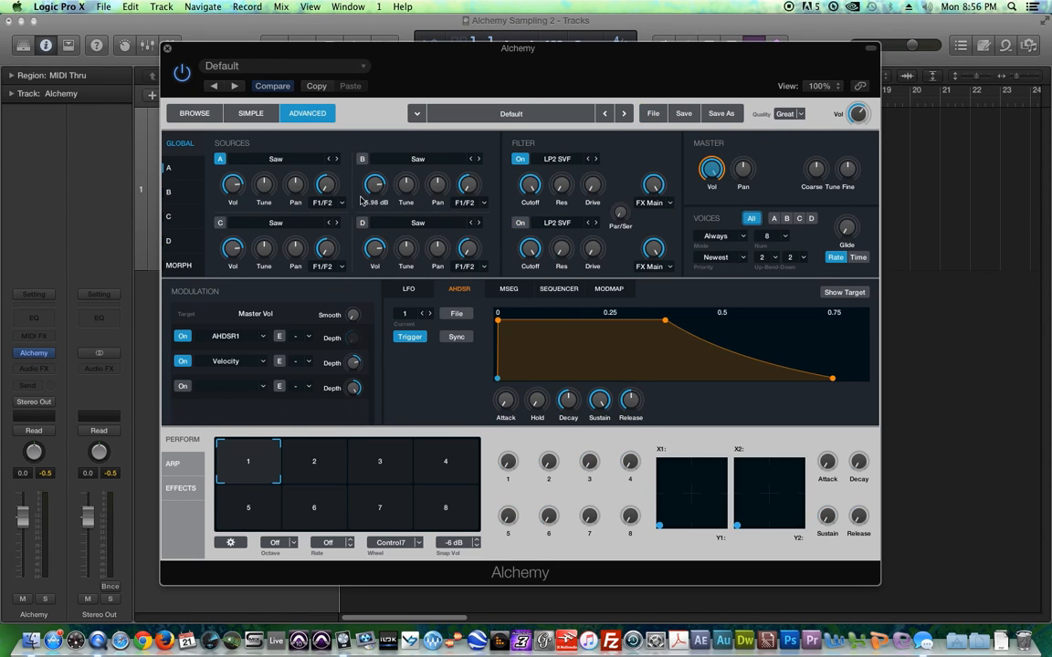
Start an audio import into source A and browse to the Upright Bass Bowed folder on the Desktop.
click(276, 160)
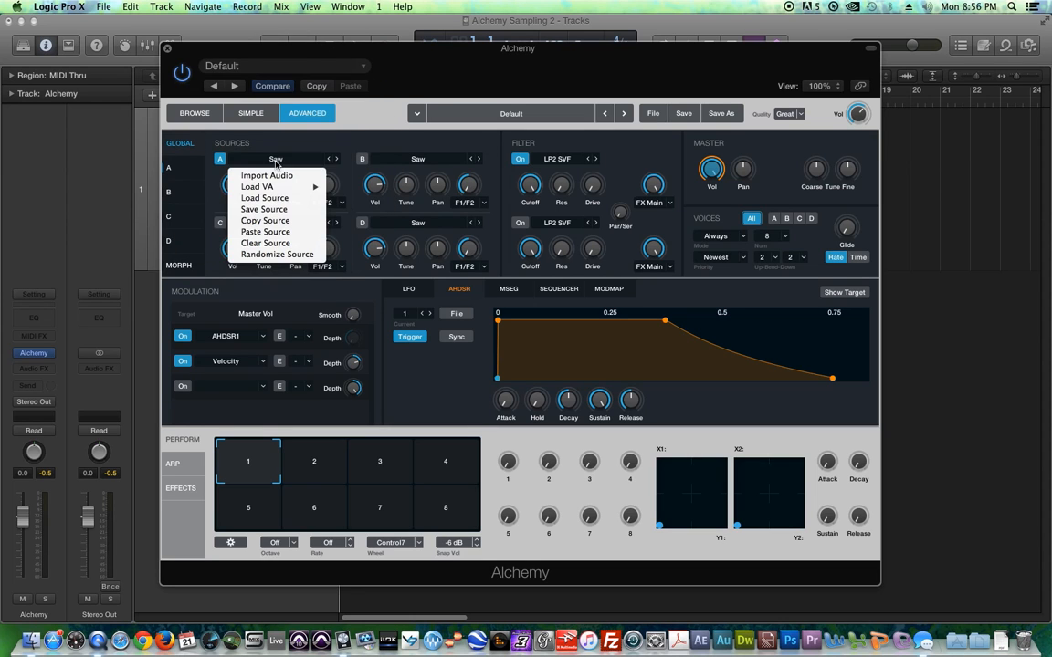
click(267, 177)
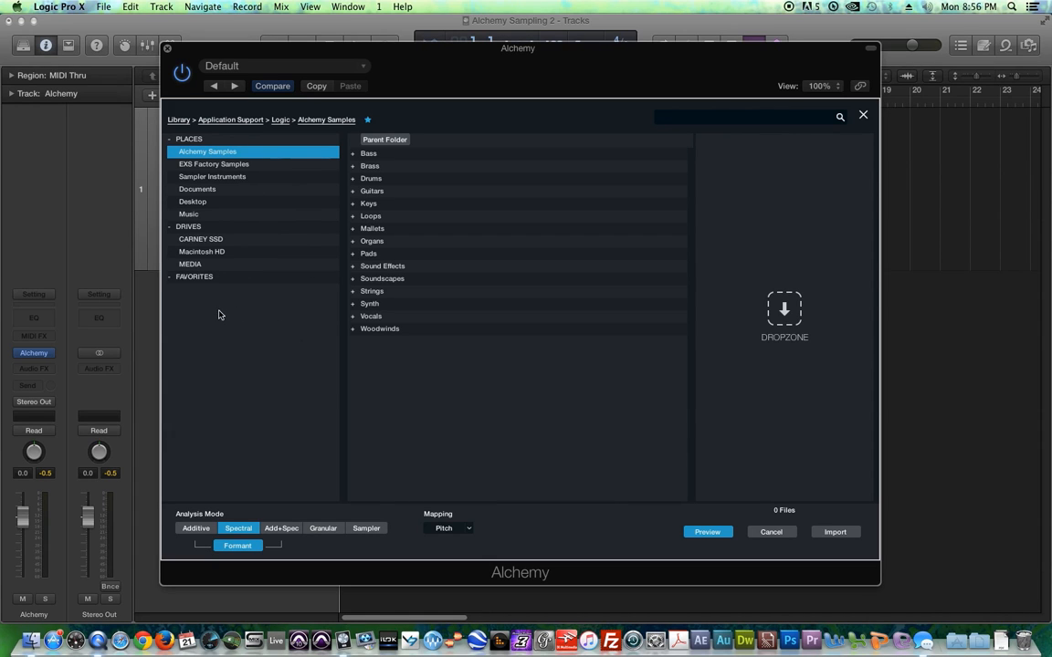
click(194, 205)
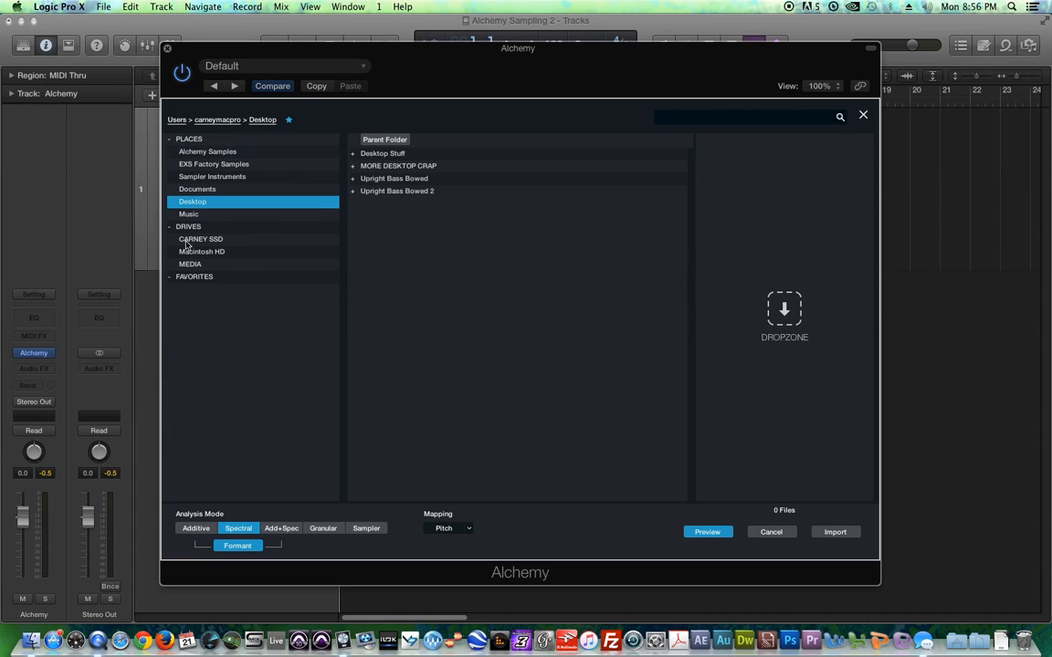
click(392, 182)
double_click(393, 183)
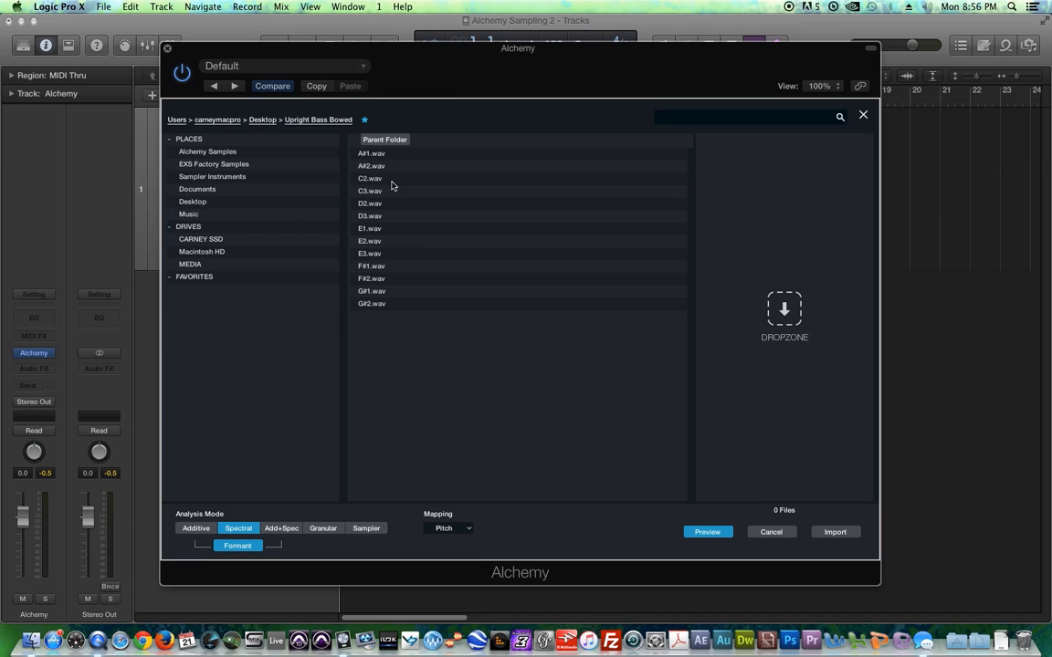
Import all the WAV samples from A#1.wav to G#2.wav into source A with Sampler analysis mode and Pitch mapping.
click(375, 155)
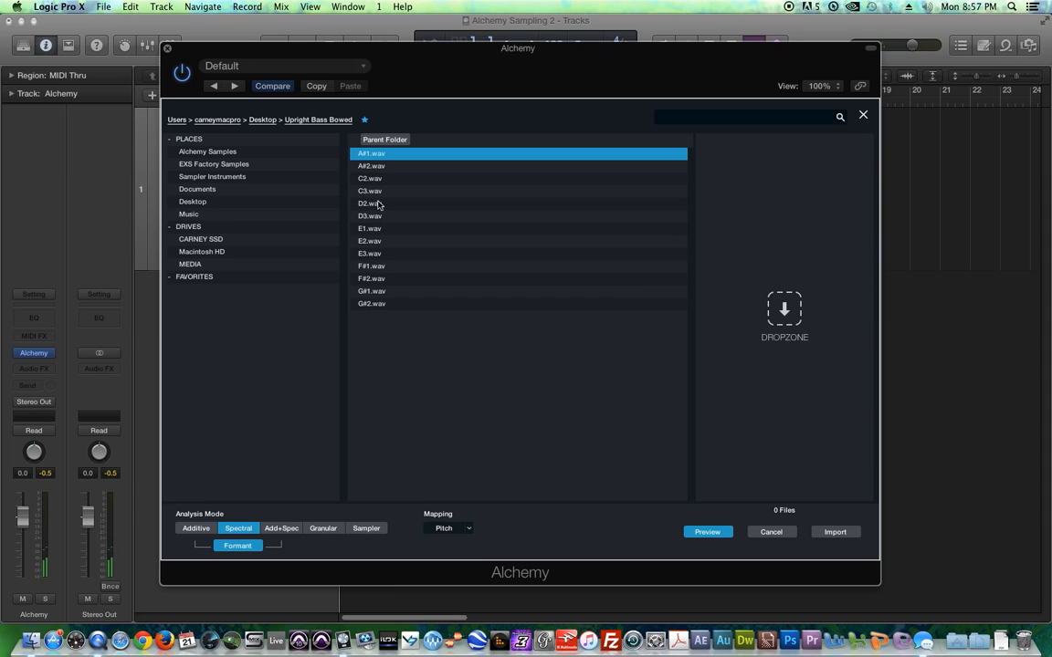
shift+click(380, 305)
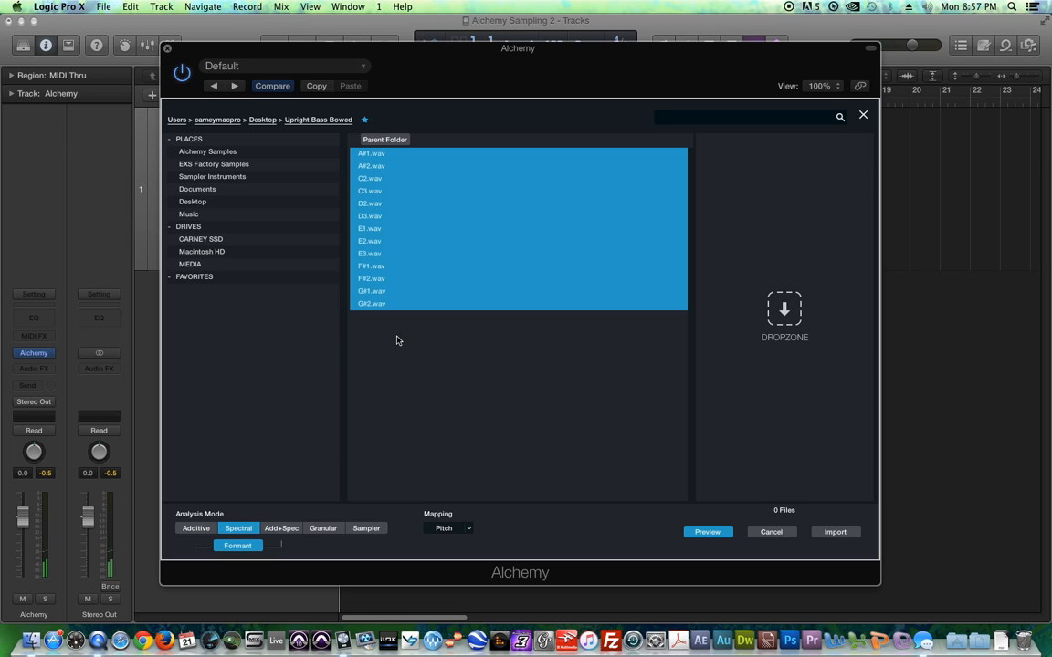
drag(376, 156, 460, 171)
click(367, 529)
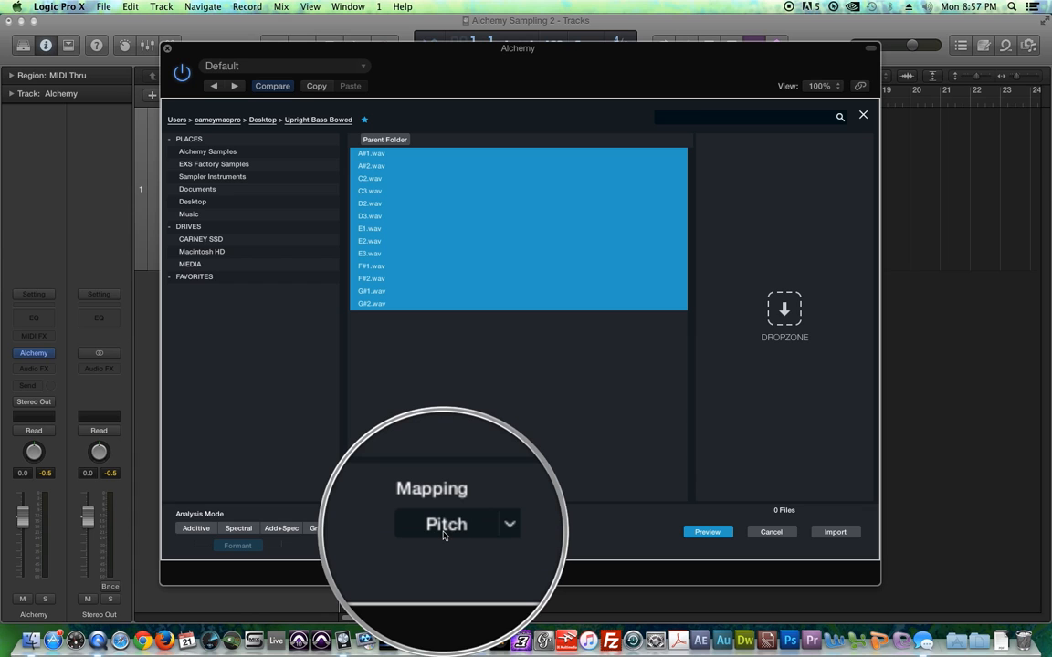
click(834, 532)
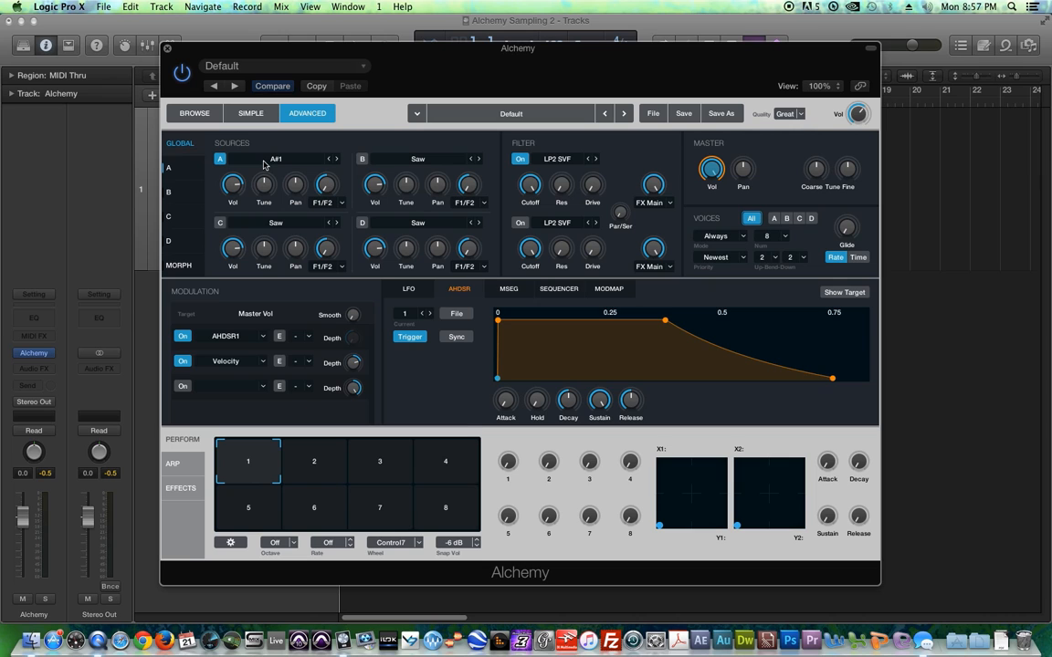
Show source A's detailed settings and open its sample zones for editing.
click(169, 168)
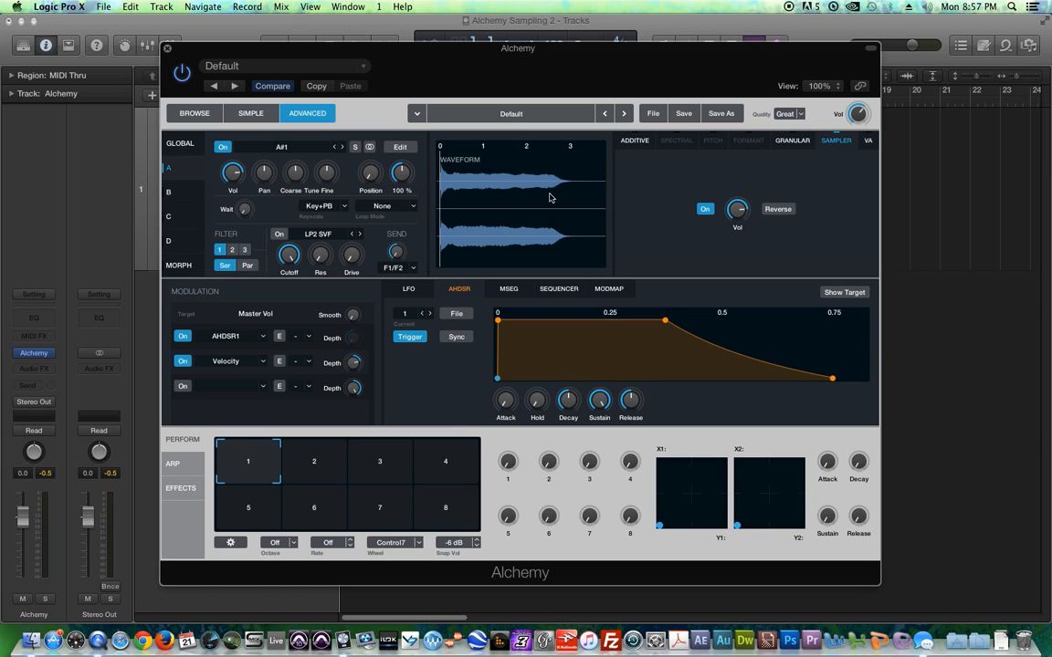
click(401, 148)
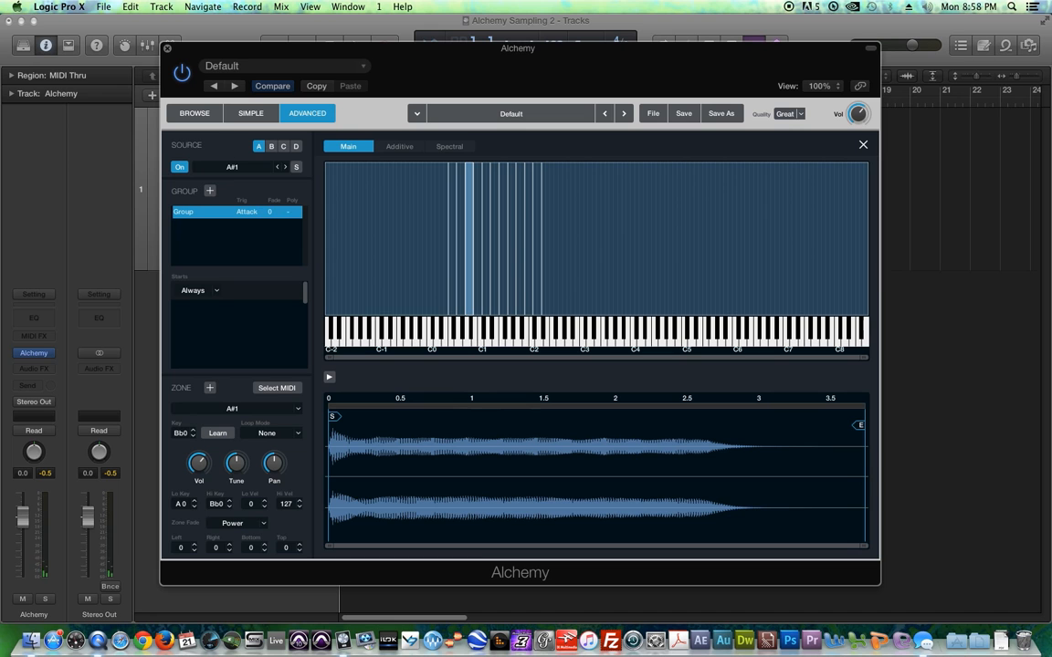
Check the sample file names in the desktop's Upright Bass Bowed folder and close its window.
double_click(865, 20)
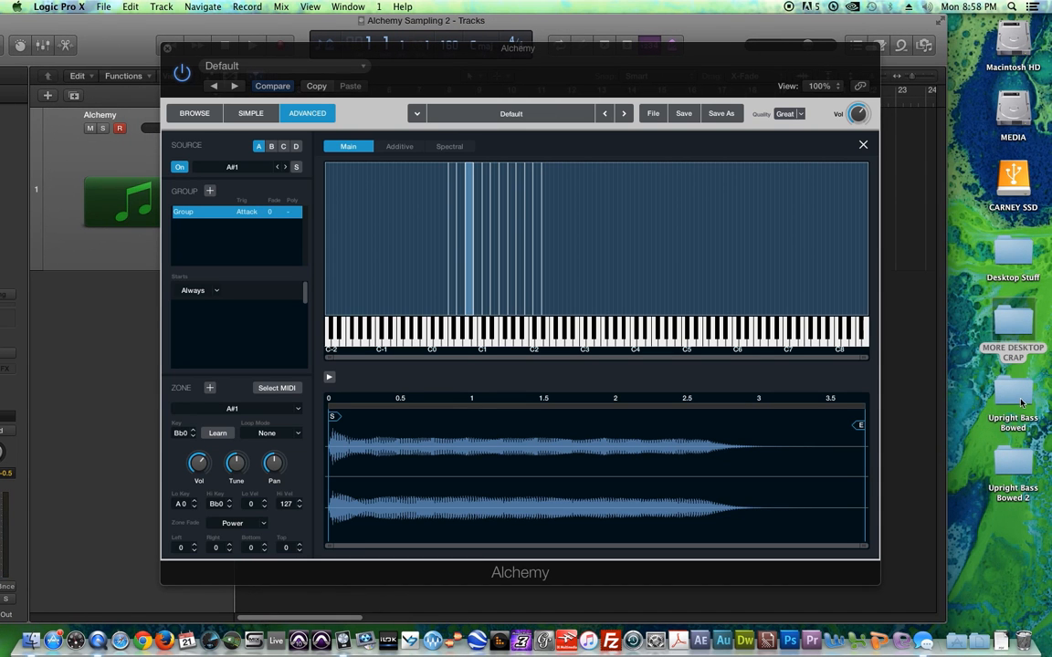
double_click(1021, 403)
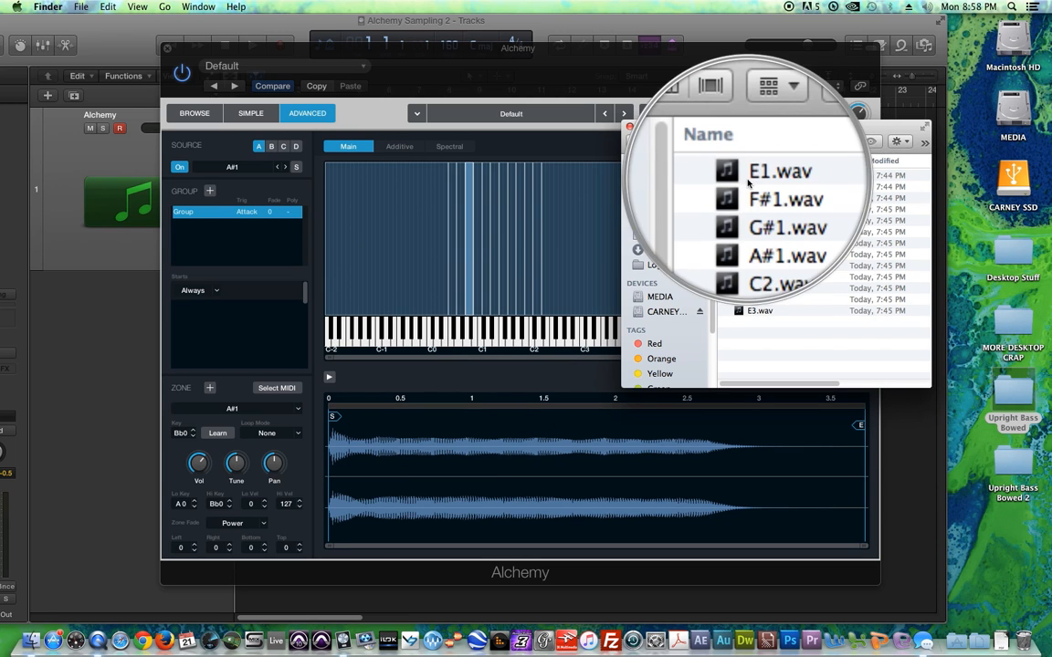
click(630, 127)
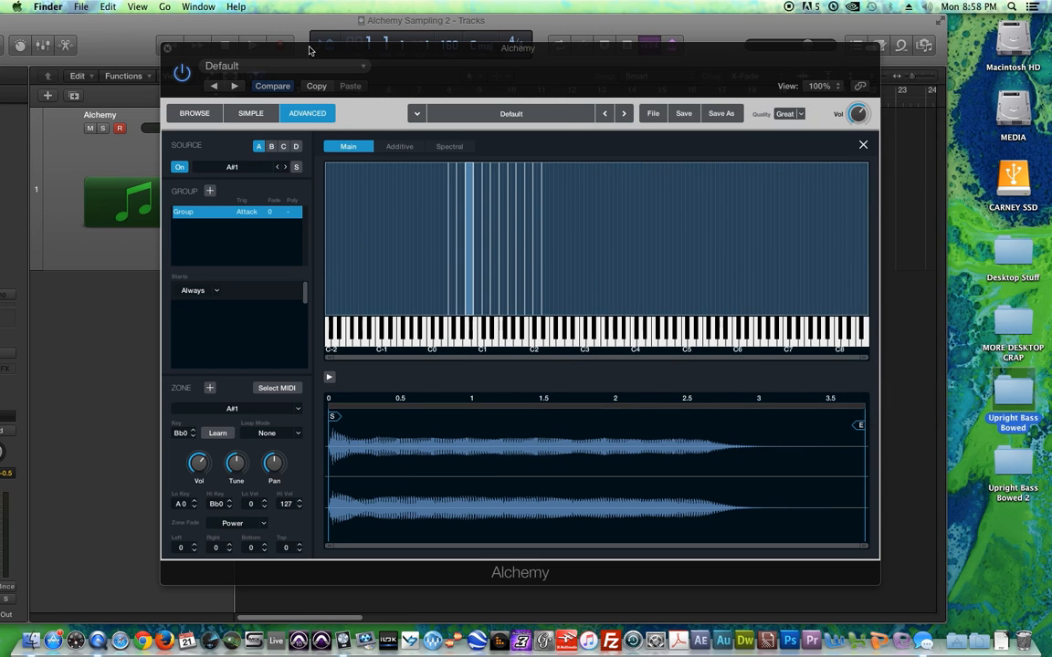
Close the Alchemy window and load a fresh Alchemy instance in the track's instrument slot.
click(167, 49)
drag(192, 16, 306, 15)
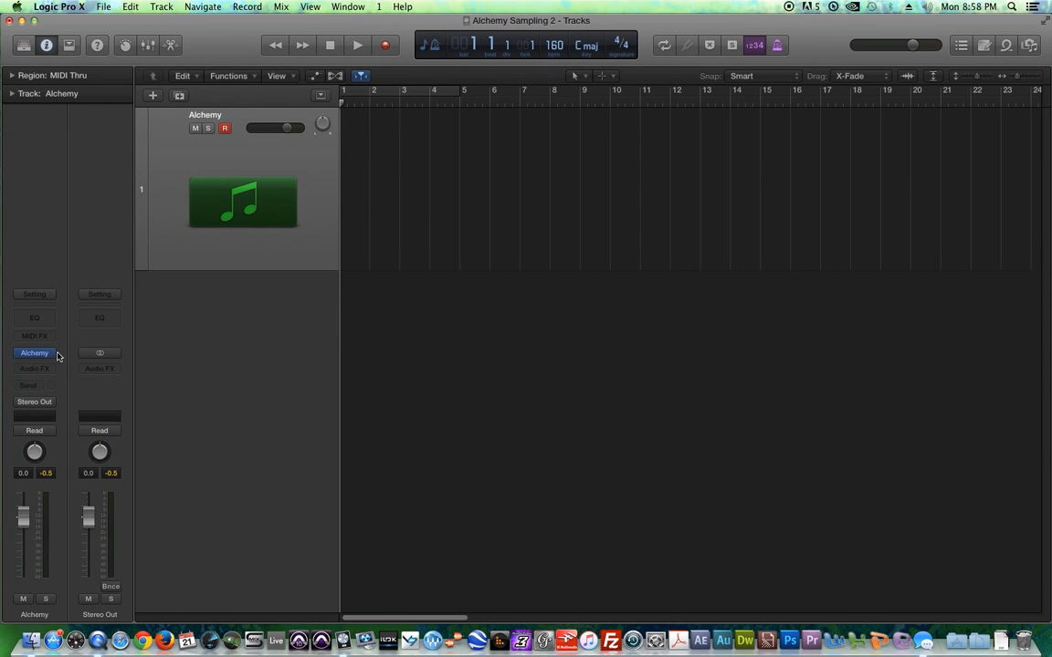
click(50, 353)
click(52, 372)
click(41, 361)
mouse_move(41, 367)
click(162, 368)
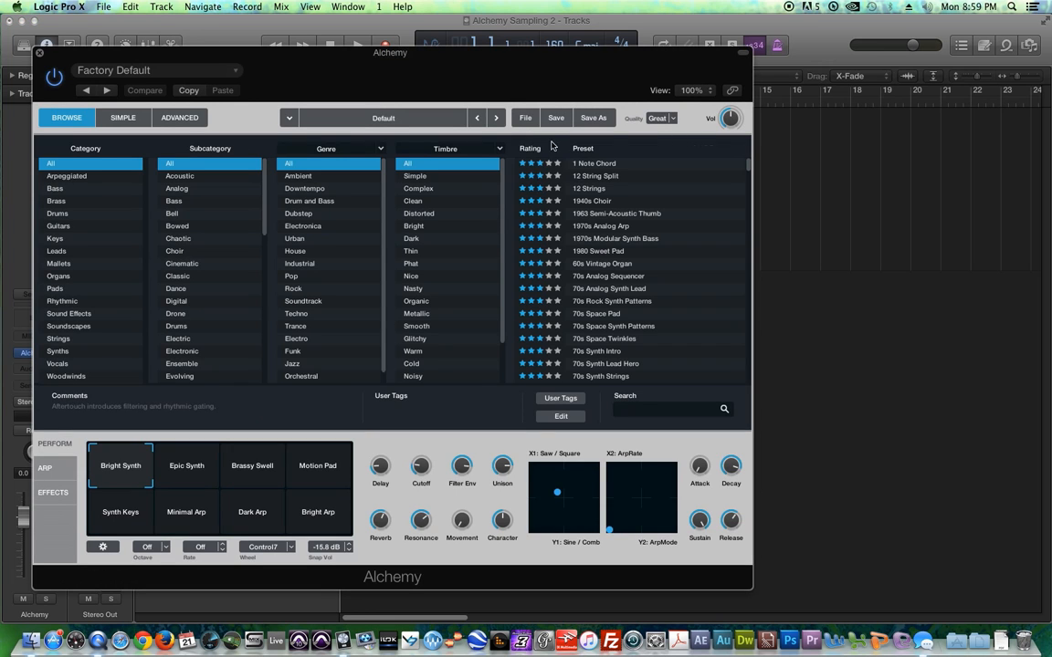
Clear the new Alchemy instance to an empty default preset and show its advanced settings.
click(525, 118)
click(535, 152)
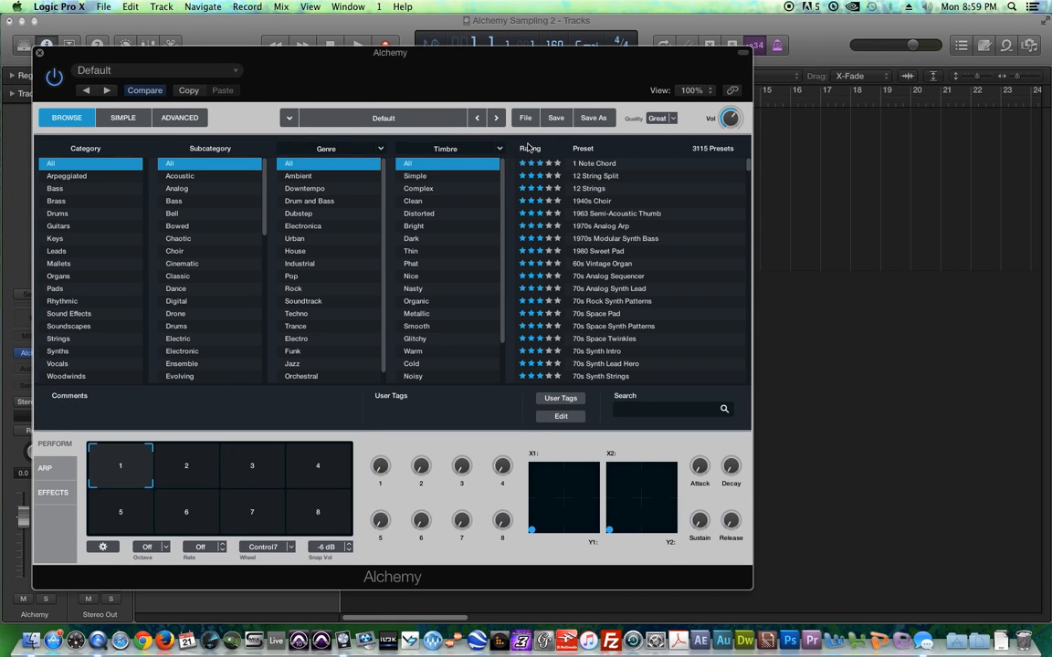
click(172, 121)
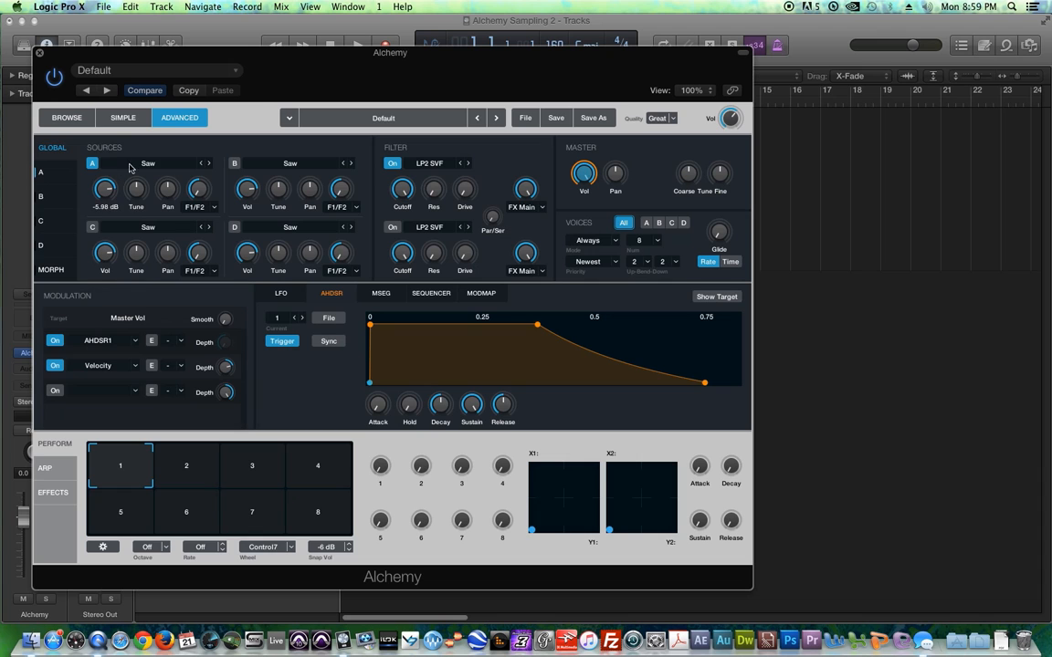
Start an audio import into source A and browse to the Upright Bass Bowed 2 folder on the Desktop.
click(149, 164)
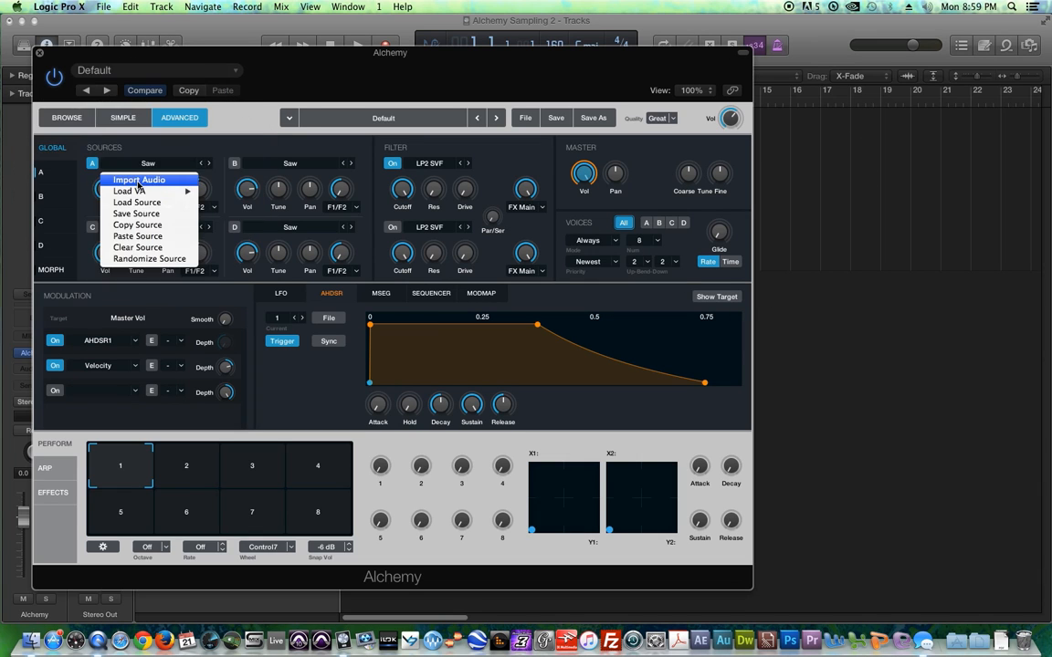
click(137, 179)
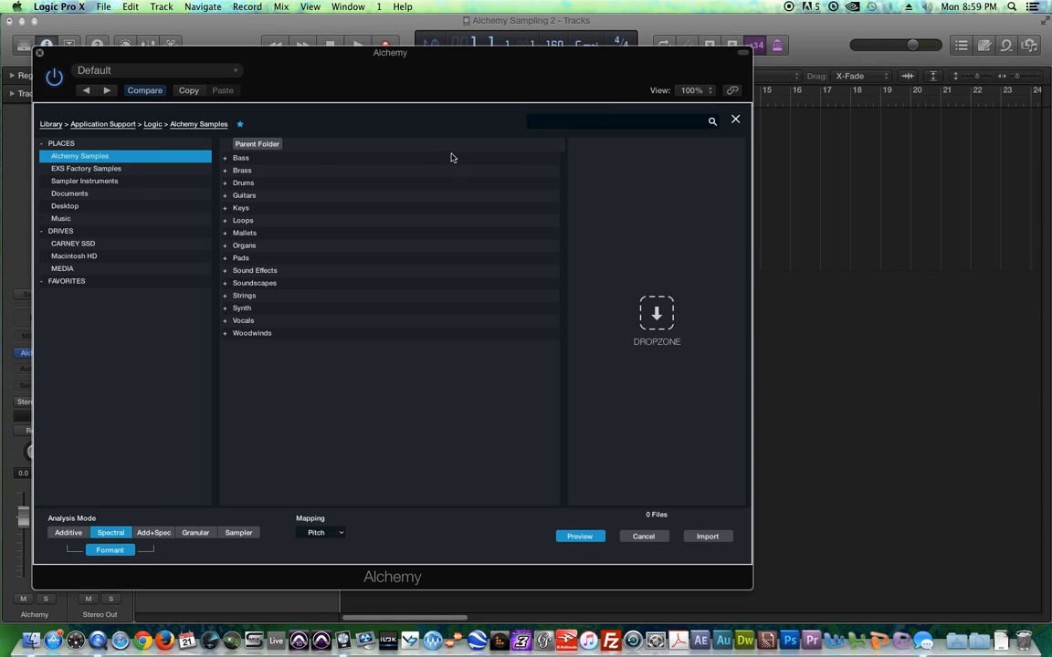
click(65, 195)
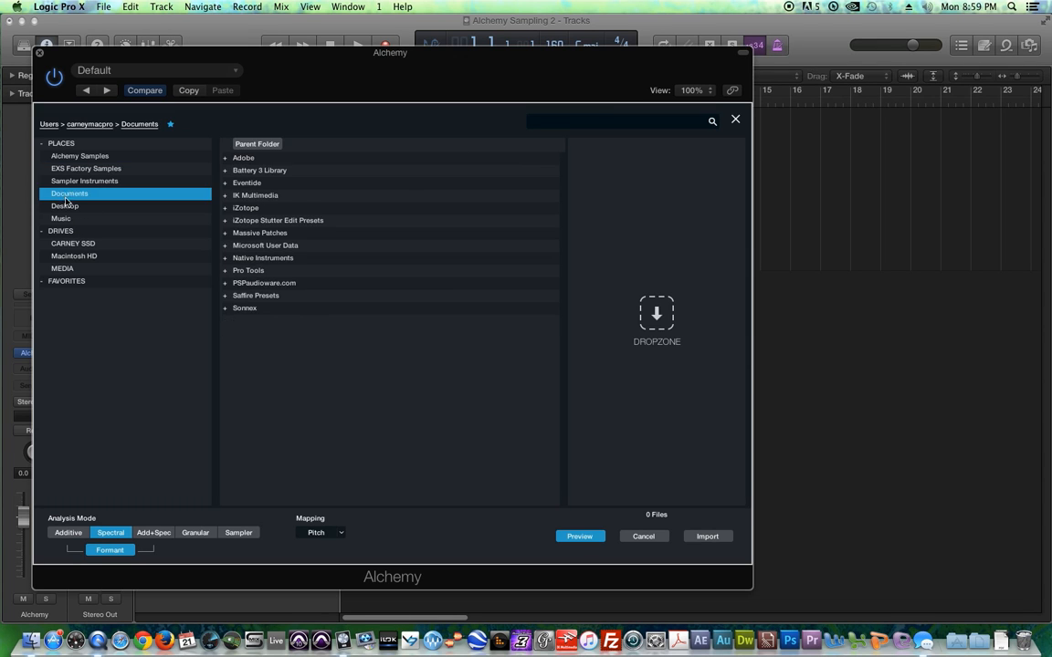
click(87, 206)
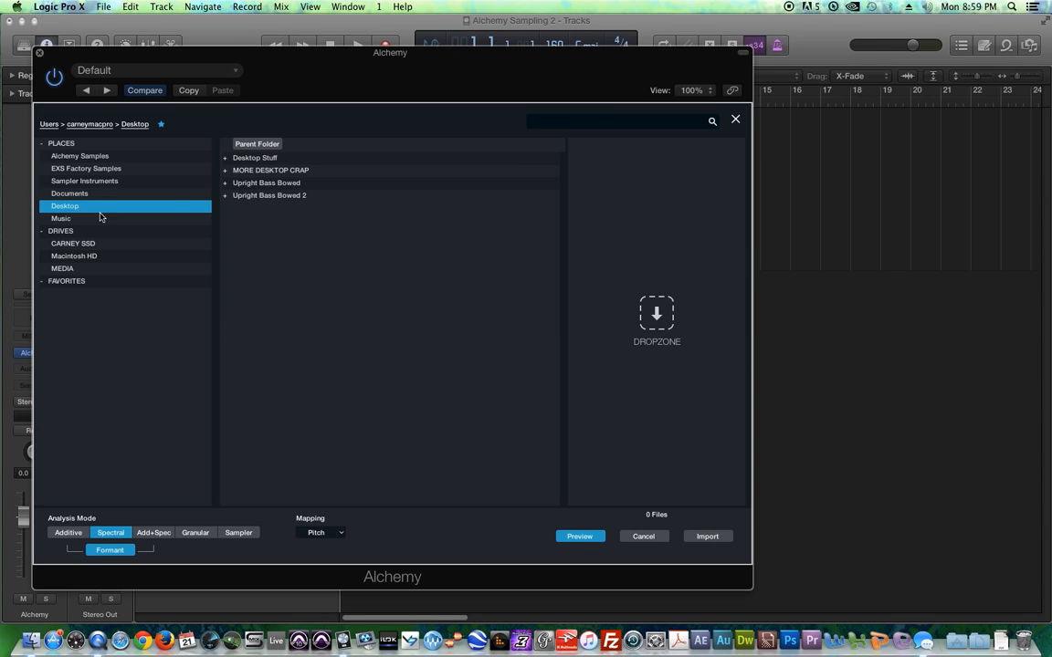
double_click(267, 199)
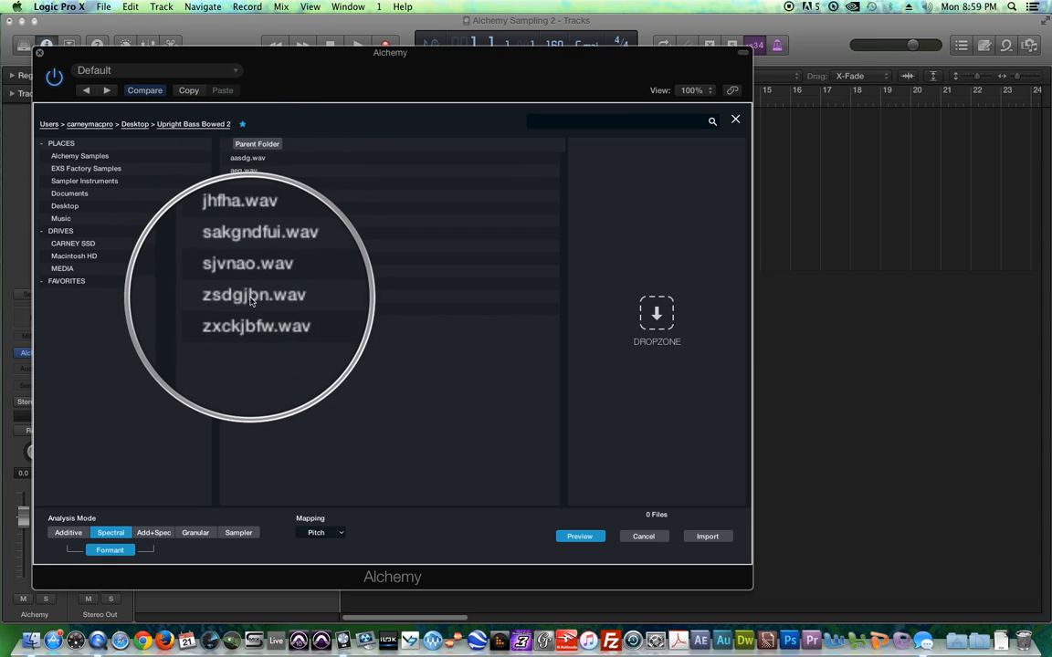
Import all WAV samples from aasdg.wav to zxckjbfw.wav with Spectral analysis and Pitch mapping, and open source A's zones for editing.
click(256, 159)
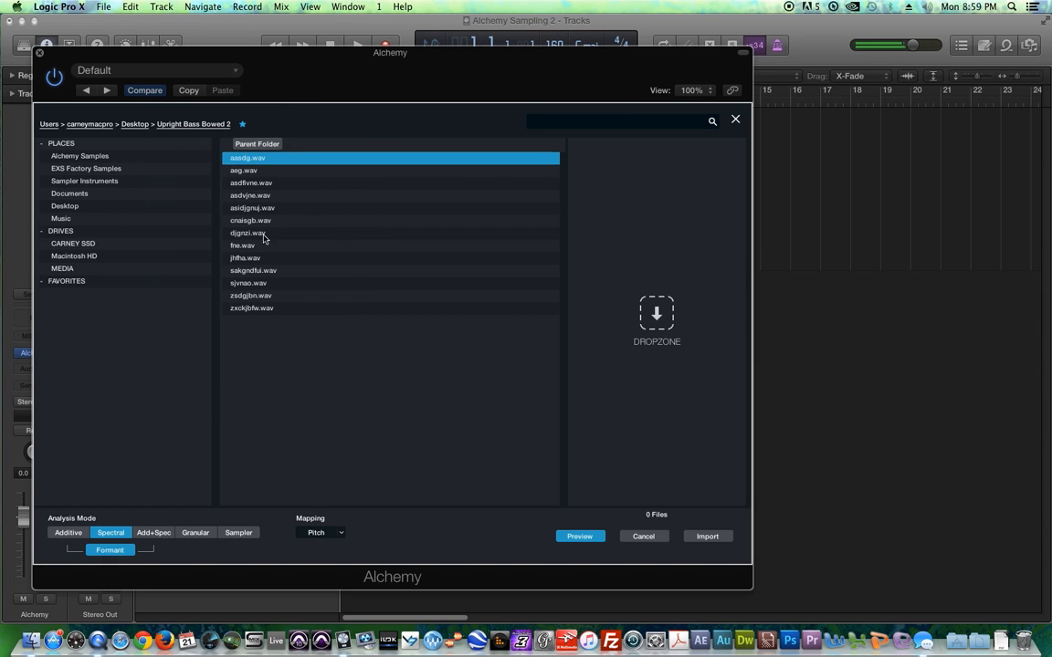
shift+click(259, 310)
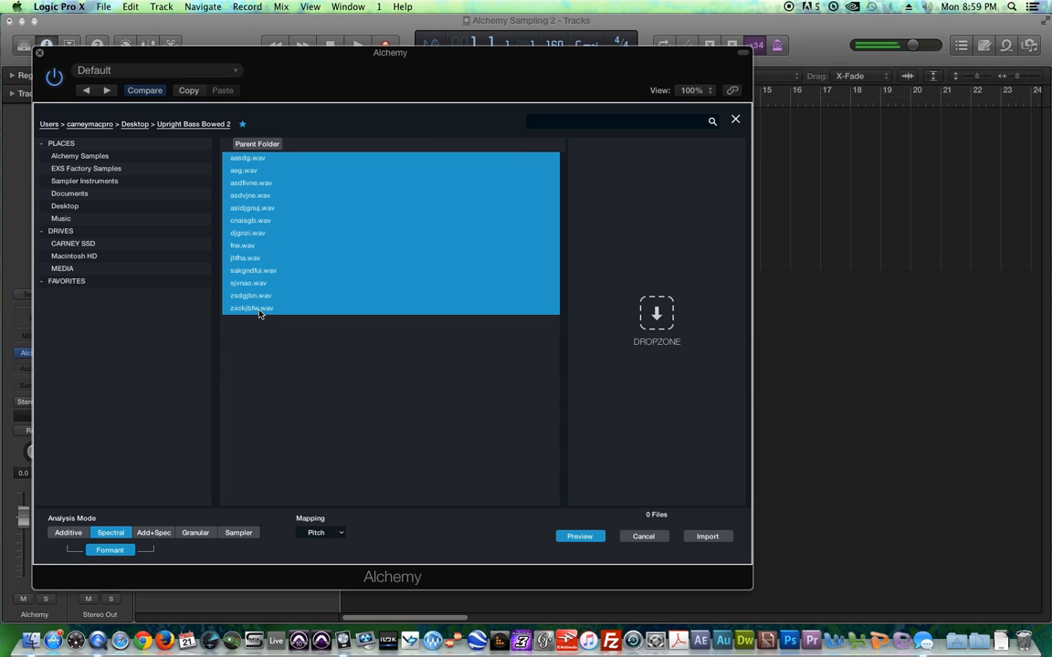
click(707, 536)
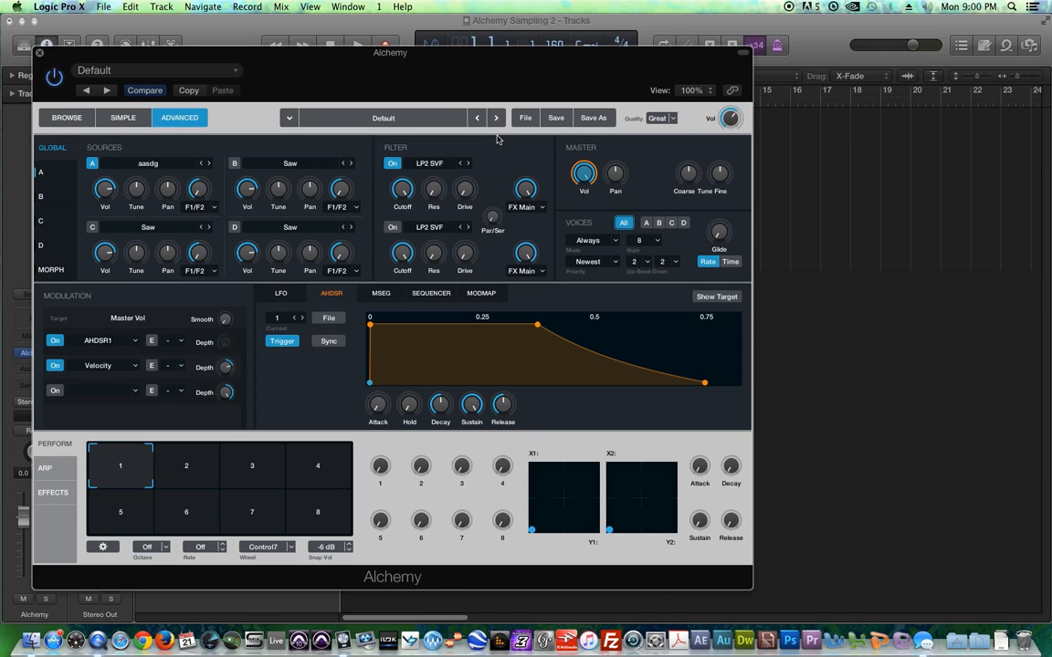
click(52, 157)
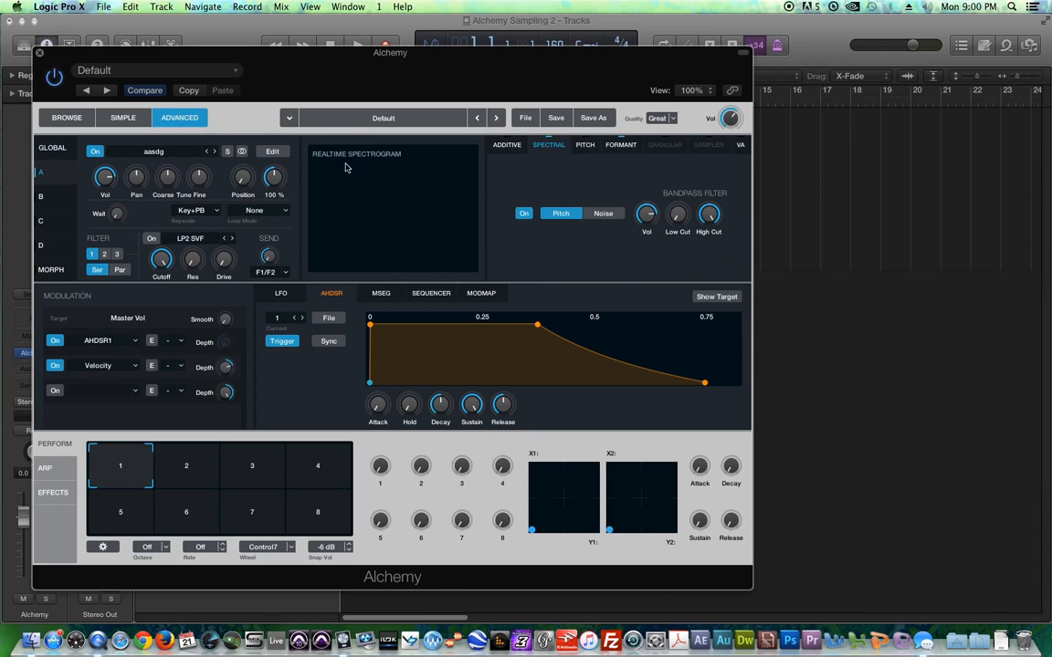
click(279, 153)
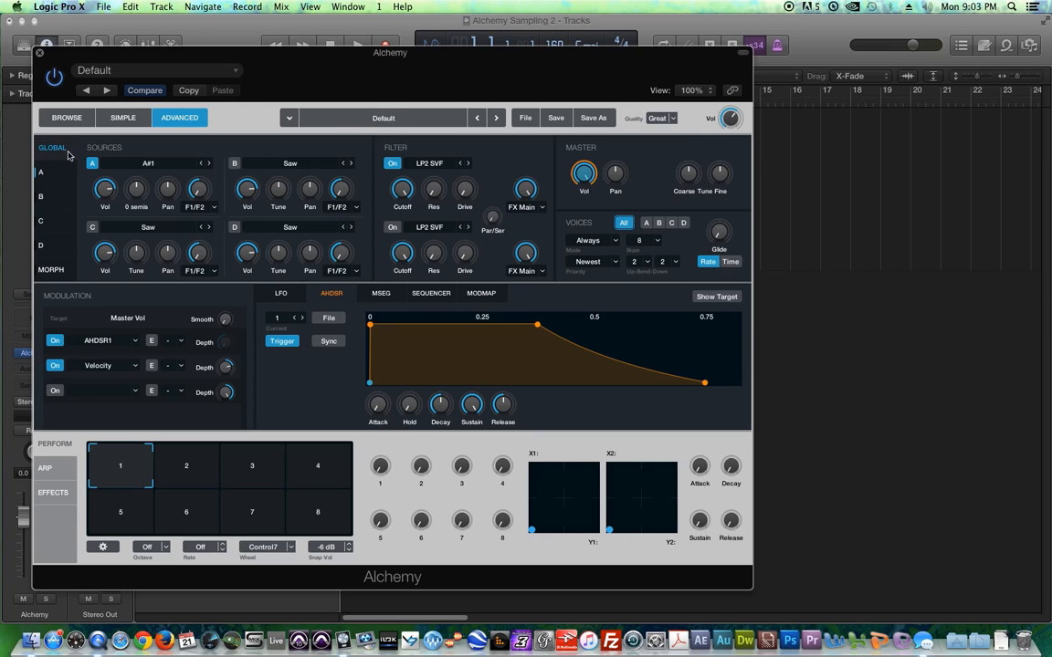
Open source A's sample zones for editing and set the E1 zone's loop mode to Continuous.
click(45, 179)
click(241, 138)
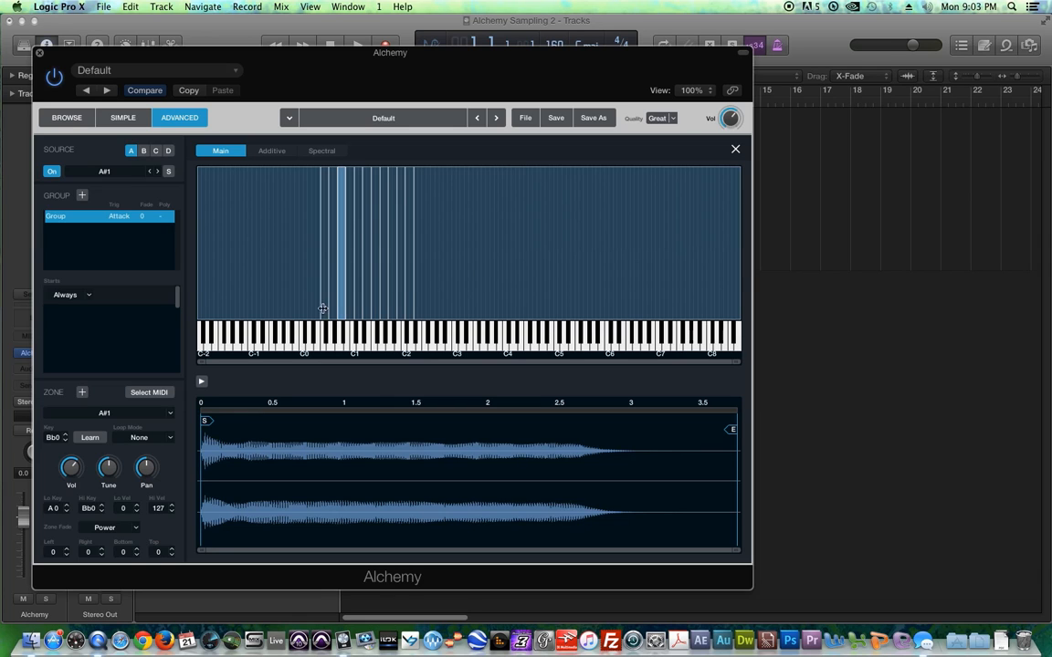
click(297, 288)
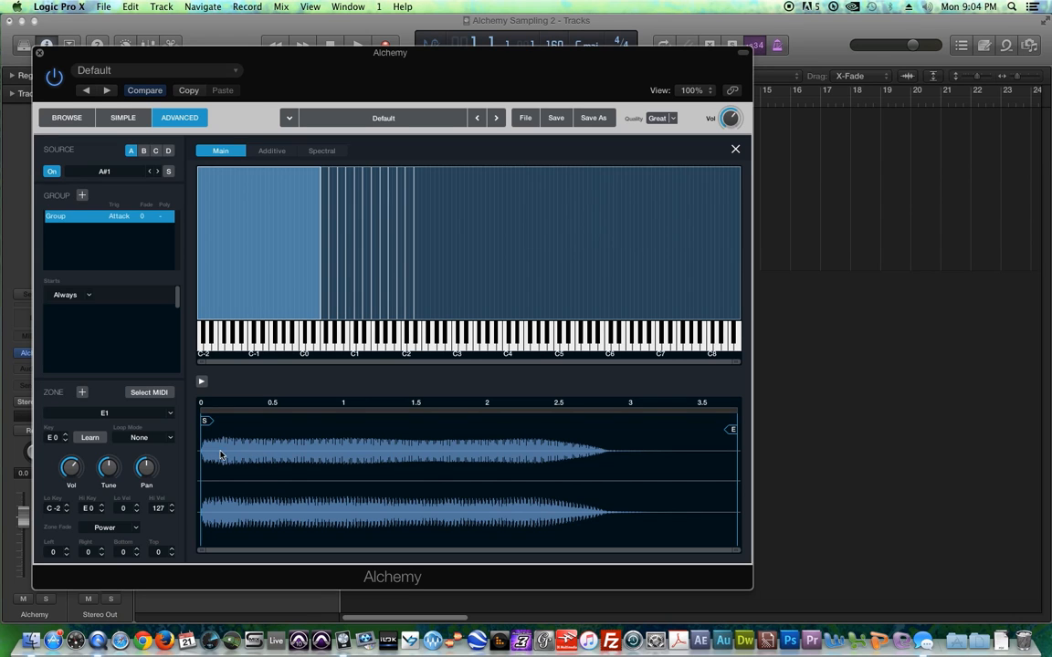
click(142, 439)
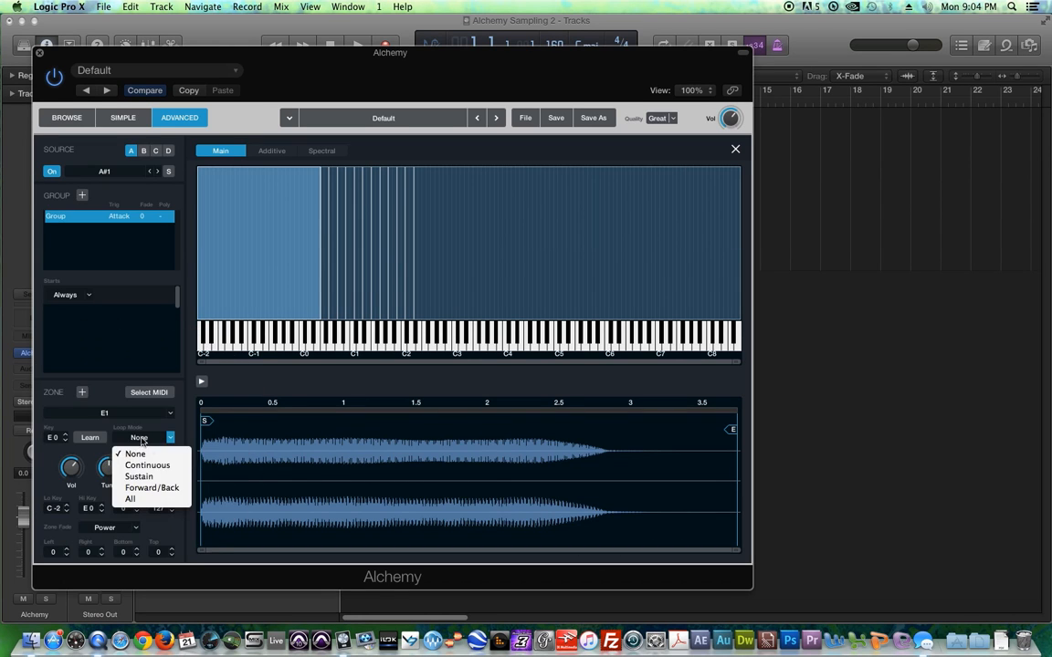
click(141, 463)
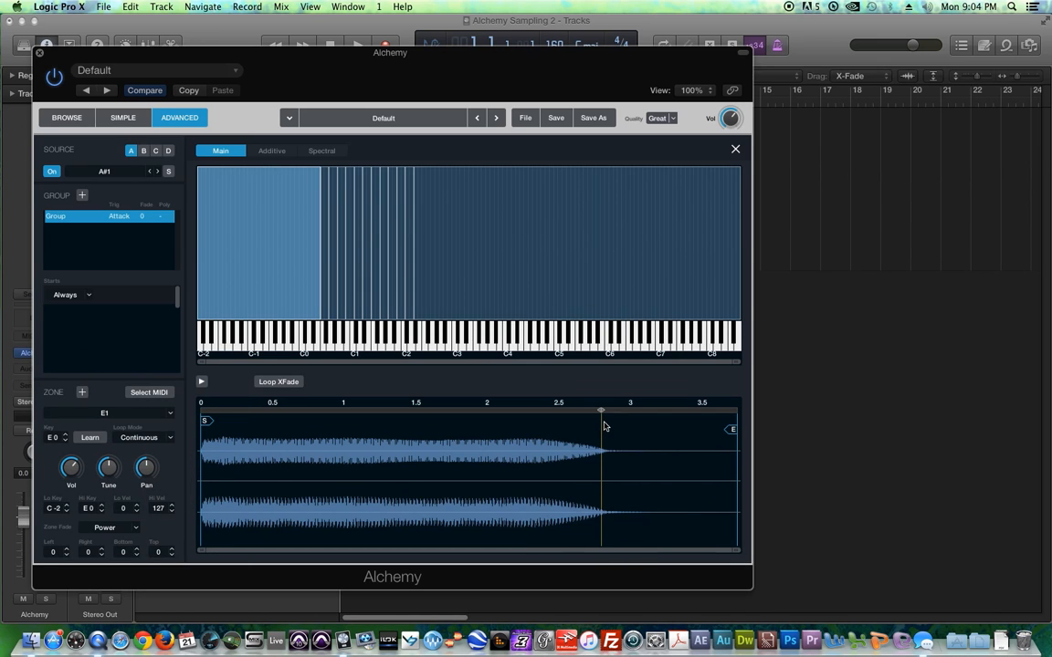
Place the E1 zone's loop markers with the start at about 0.47 s and the end at about 2.15 s.
mouse_move(599, 415)
mouse_down()
mouse_move(456, 434)
mouse_move(253, 442)
mouse_up()
mouse_move(599, 413)
mouse_down()
mouse_move(502, 418)
mouse_move(619, 418)
mouse_up()
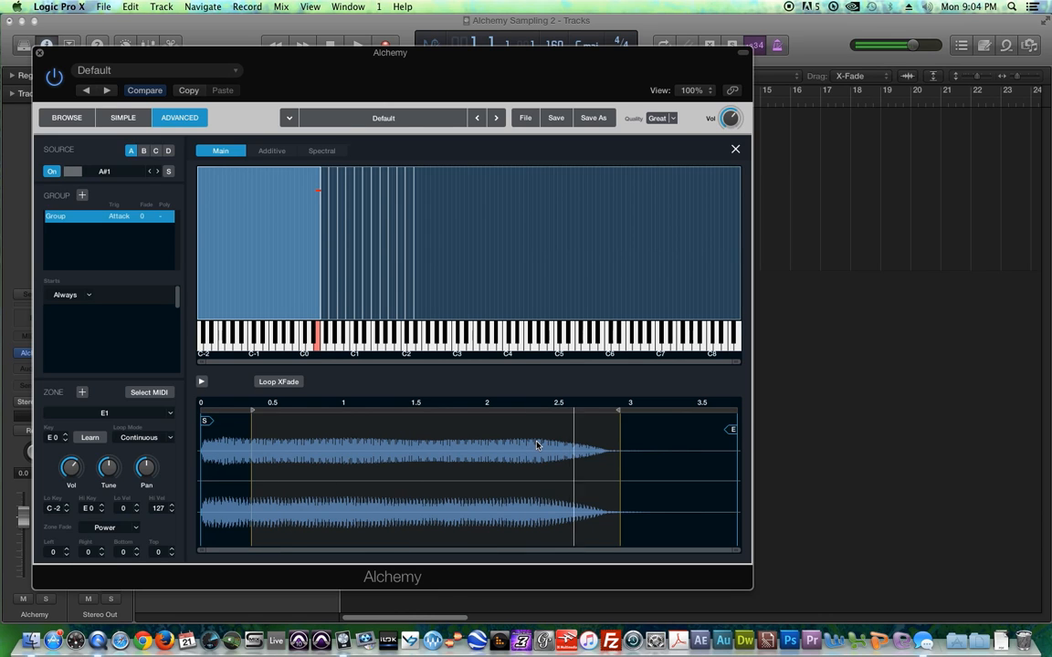
mouse_move(620, 412)
mouse_down()
mouse_move(551, 423)
mouse_move(510, 414)
mouse_up()
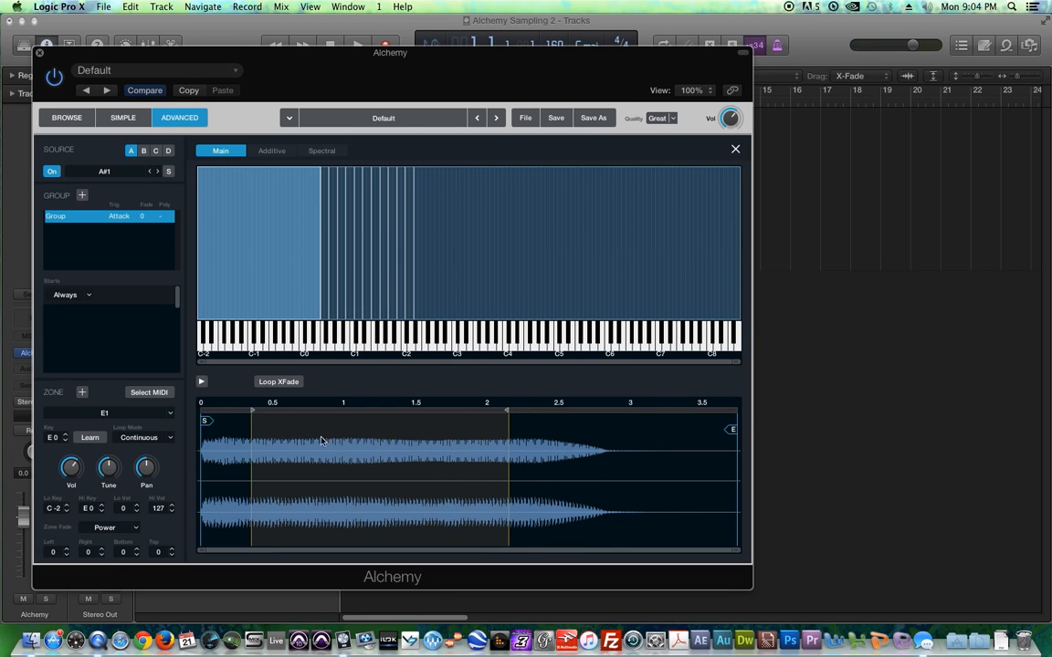
drag(251, 413, 269, 415)
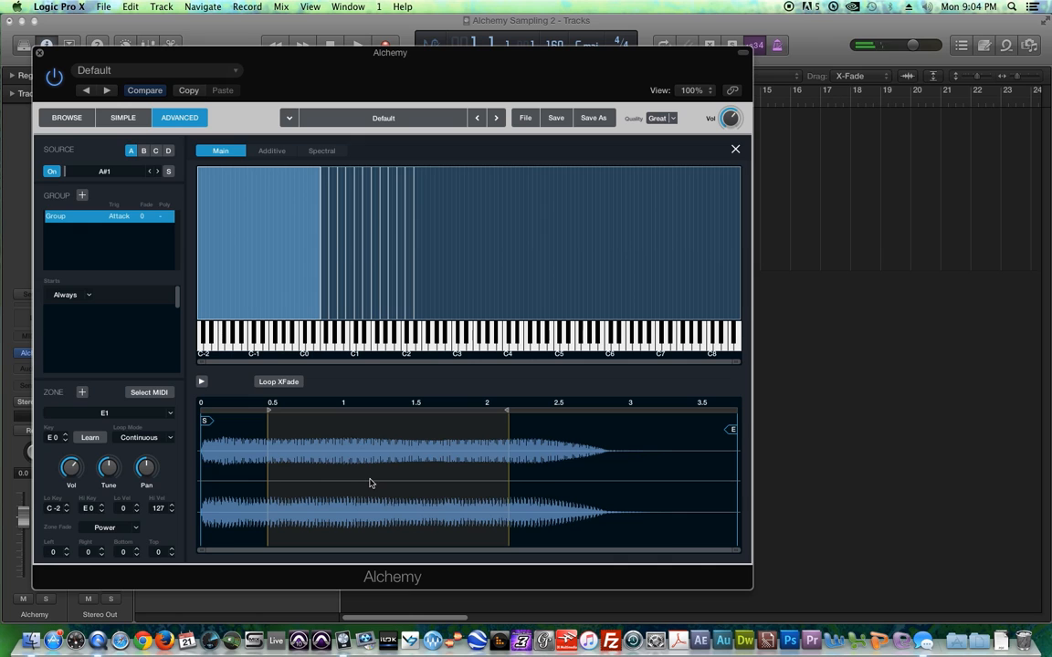
Enable the loop crossfade on the E1 zone and set its crossfade point to about 2.1 s.
click(279, 381)
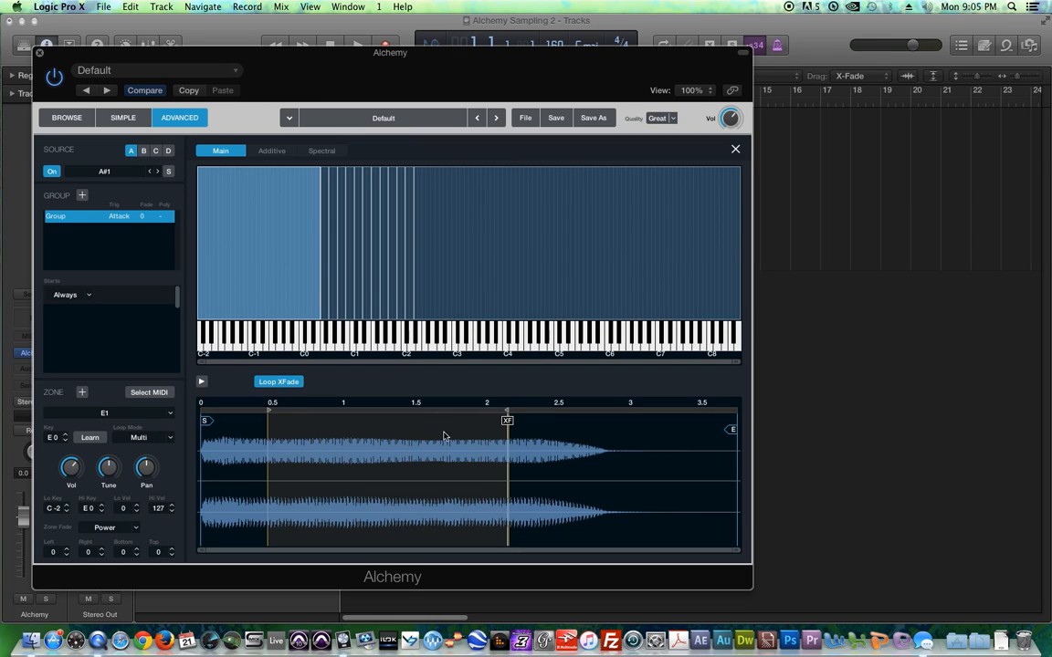
drag(507, 422, 498, 421)
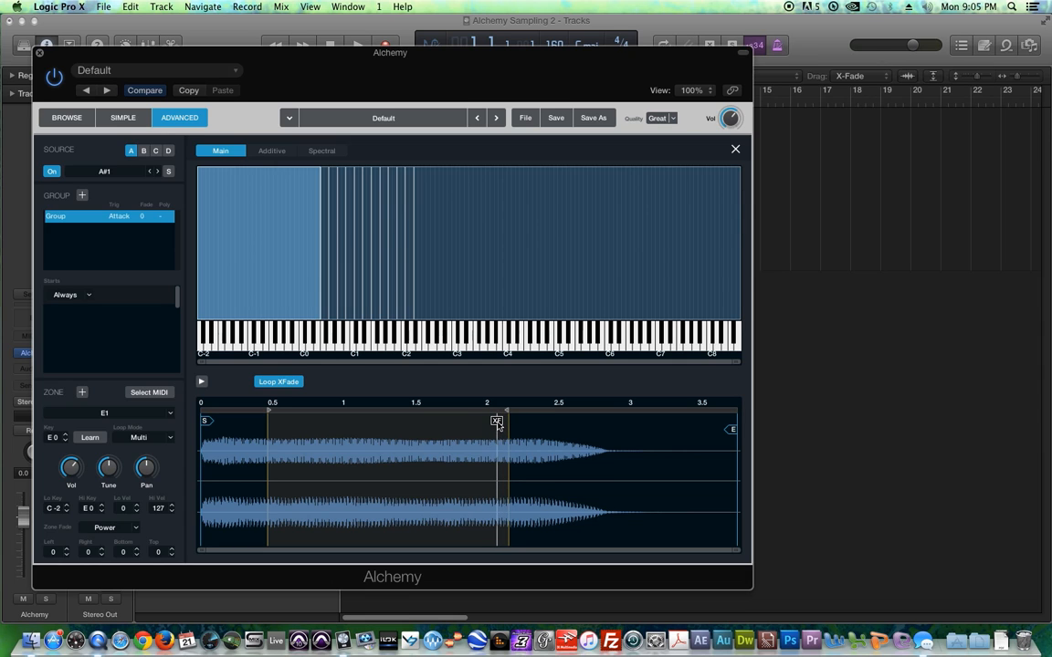
mouse_move(499, 422)
mouse_down()
mouse_move(314, 423)
mouse_move(488, 423)
mouse_move(400, 429)
mouse_move(501, 433)
mouse_move(436, 429)
mouse_move(491, 433)
mouse_up()
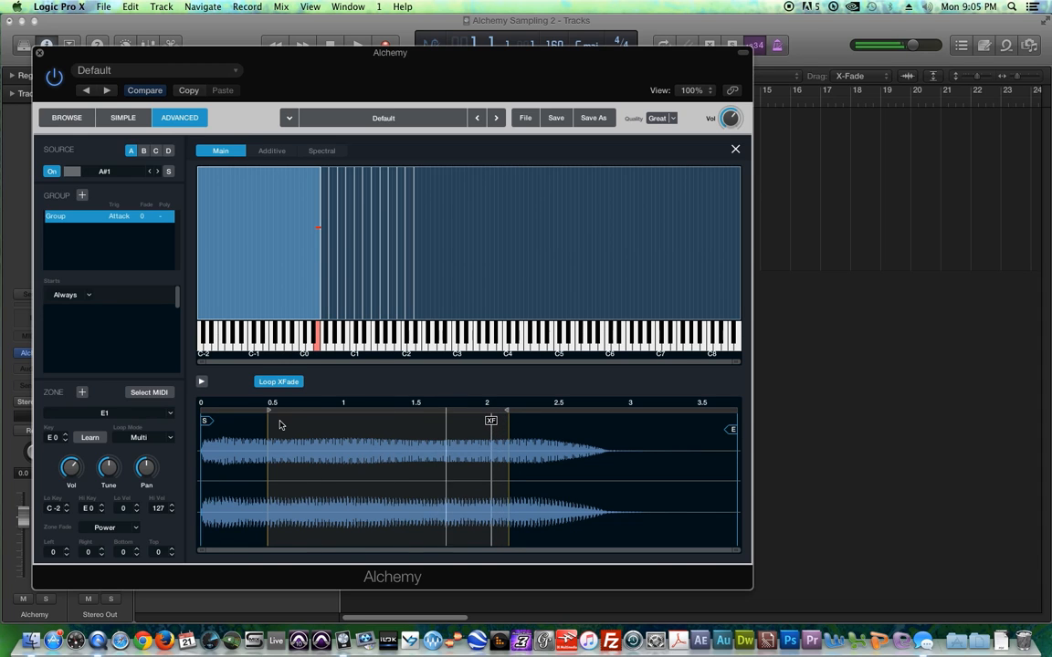
drag(485, 425, 494, 425)
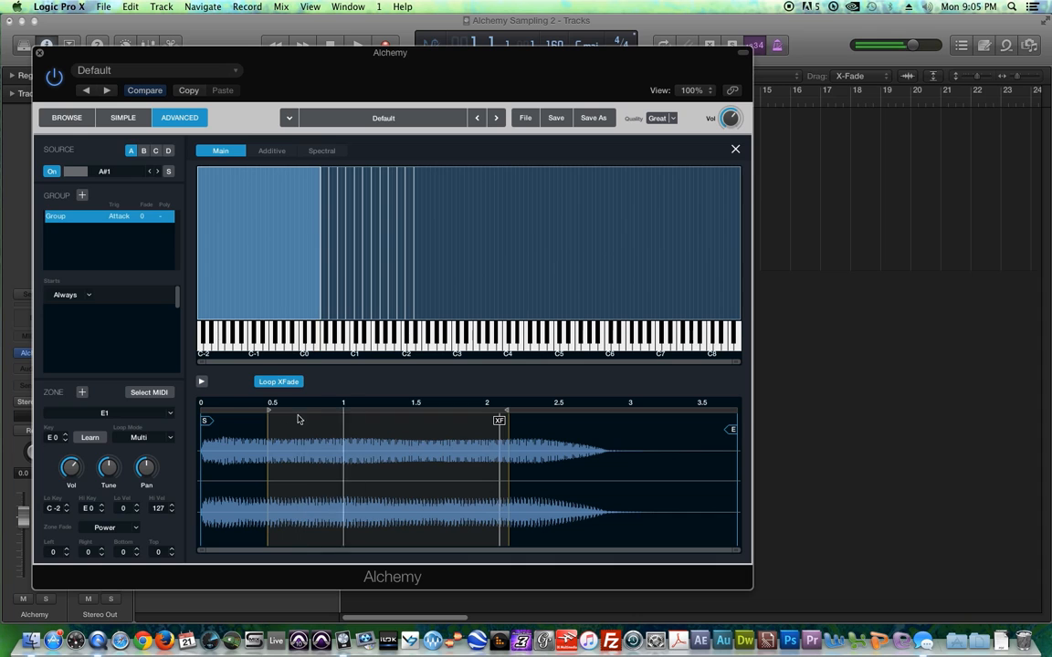
Move the E1 zone's loop start to about 0.97 s and its crossfade point to about 2.0 s.
mouse_move(269, 413)
mouse_down()
mouse_move(365, 419)
mouse_move(289, 429)
mouse_move(310, 445)
mouse_up()
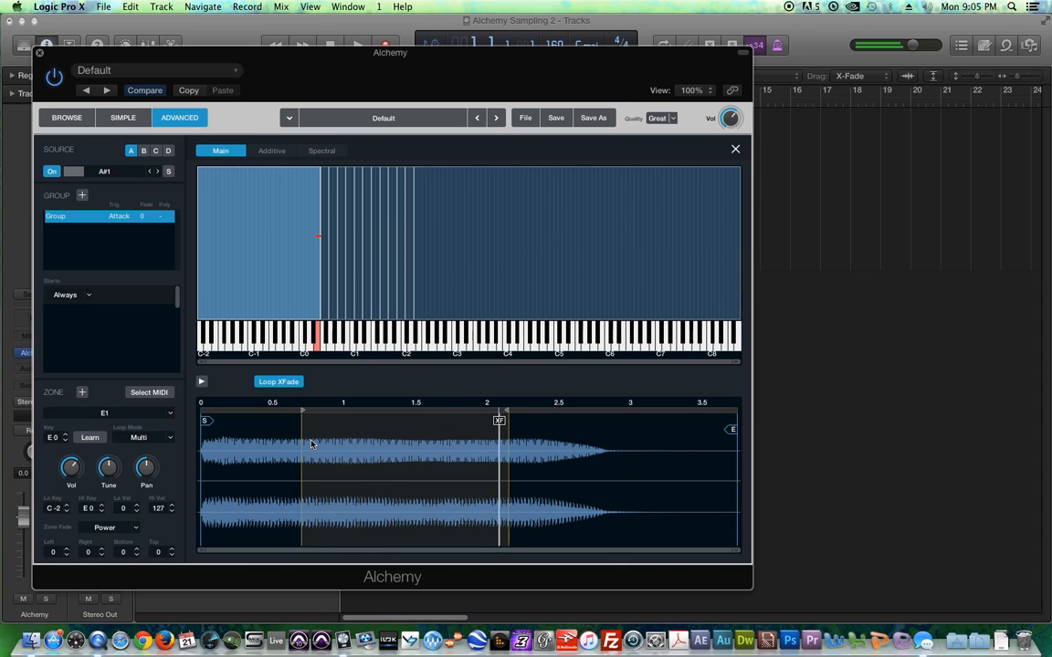
drag(302, 412, 323, 413)
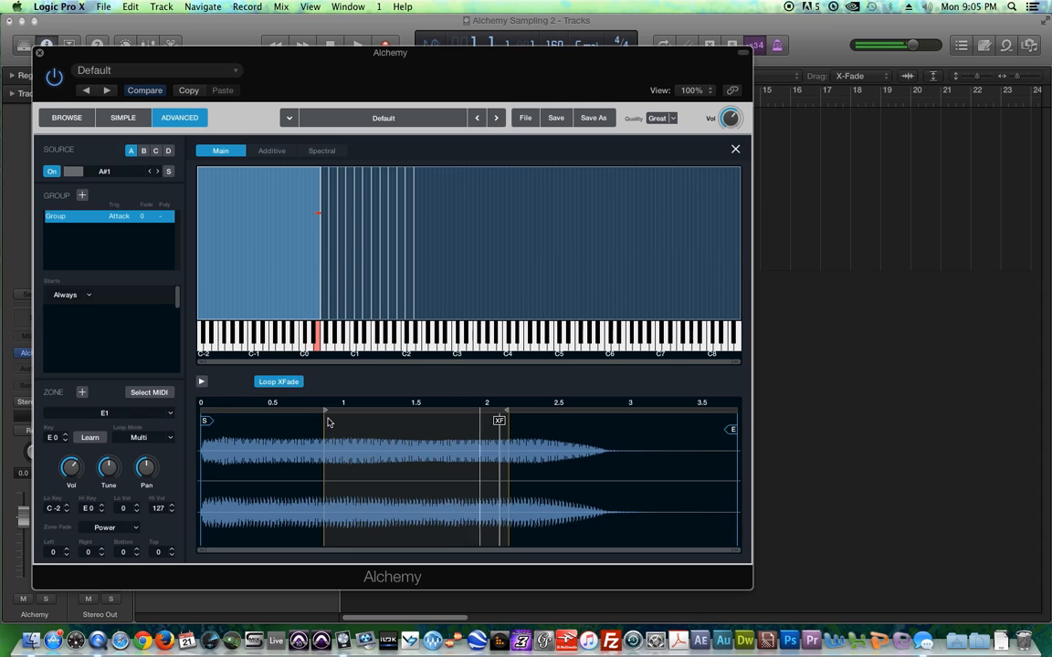
drag(498, 421, 489, 422)
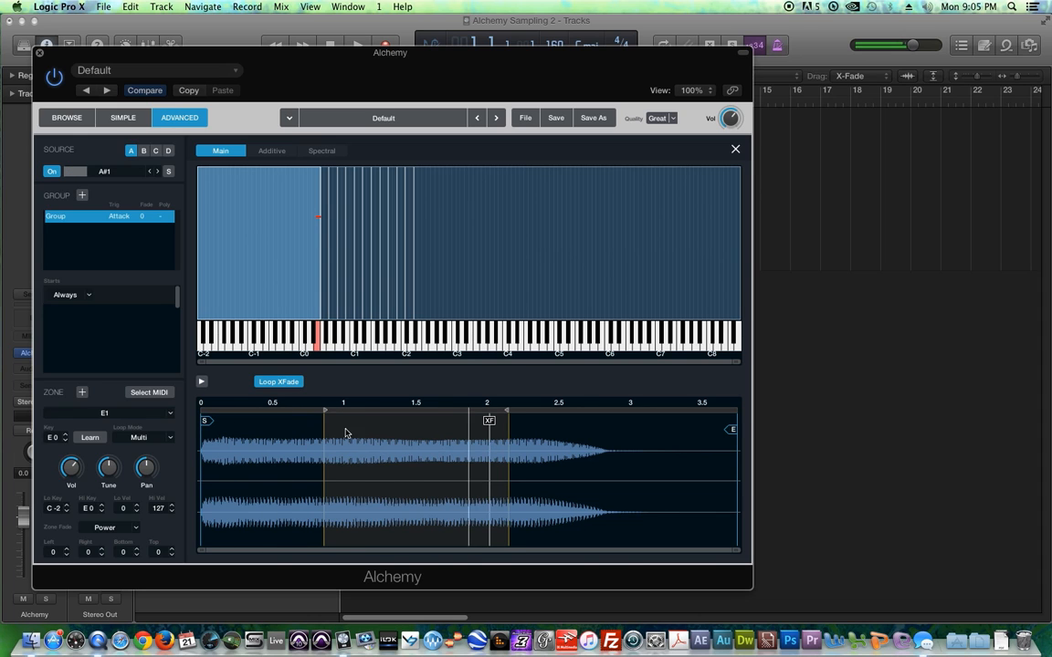
mouse_move(324, 412)
mouse_down()
mouse_move(369, 429)
mouse_move(363, 411)
mouse_move(345, 411)
mouse_move(341, 469)
mouse_up()
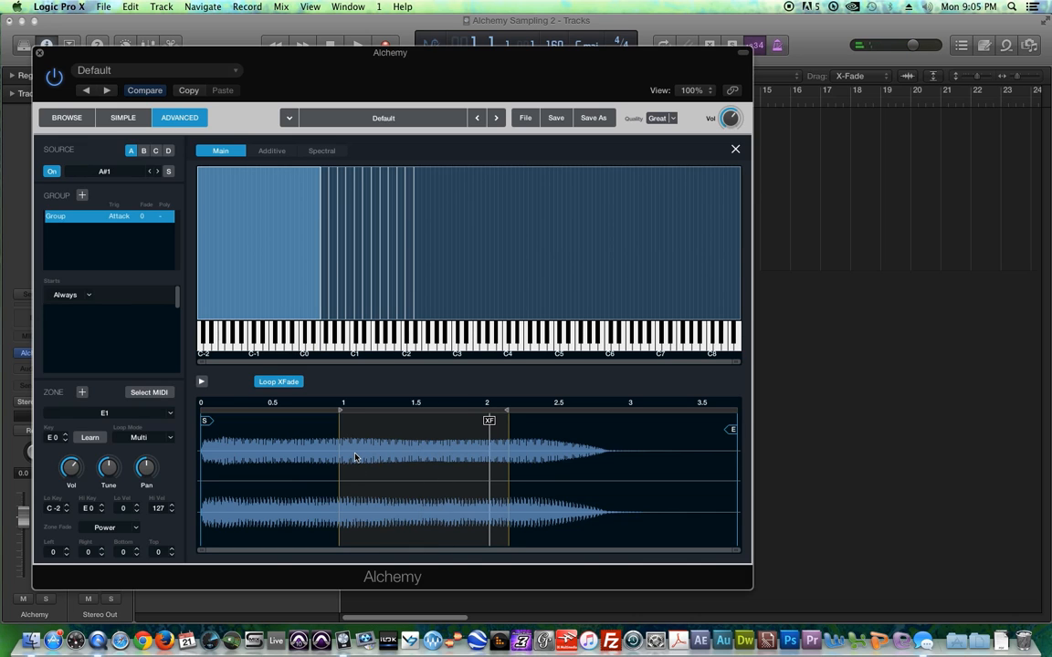
Loop the F#1 zone from about 0.46 s to 2.1 s in Continuous mode and enable its loop crossfade.
click(323, 301)
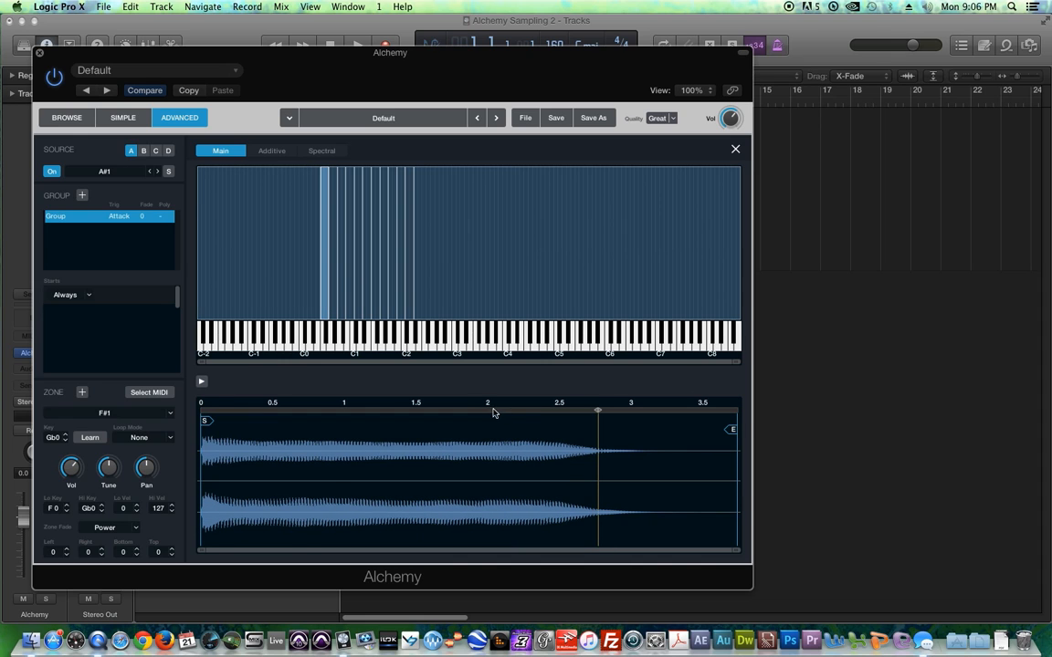
drag(599, 410, 265, 424)
drag(597, 417, 502, 413)
click(139, 437)
click(141, 467)
click(279, 382)
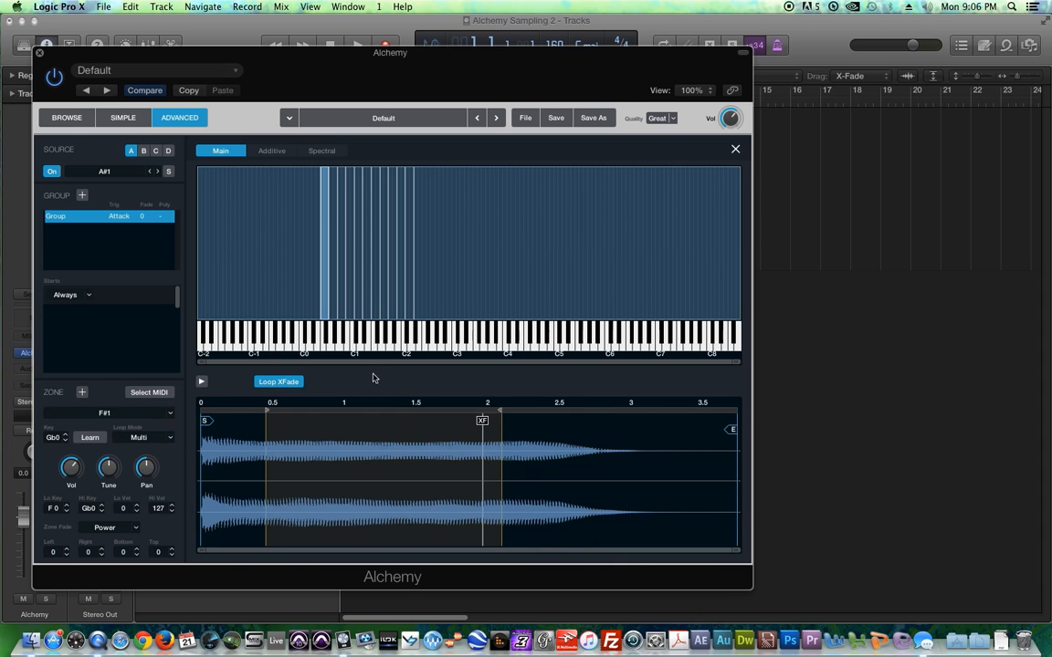
Loop the G#1 zone from about 0.55 s to 2.1 s in Continuous mode.
click(334, 313)
mouse_move(595, 415)
mouse_down()
mouse_move(310, 431)
mouse_move(280, 445)
mouse_up()
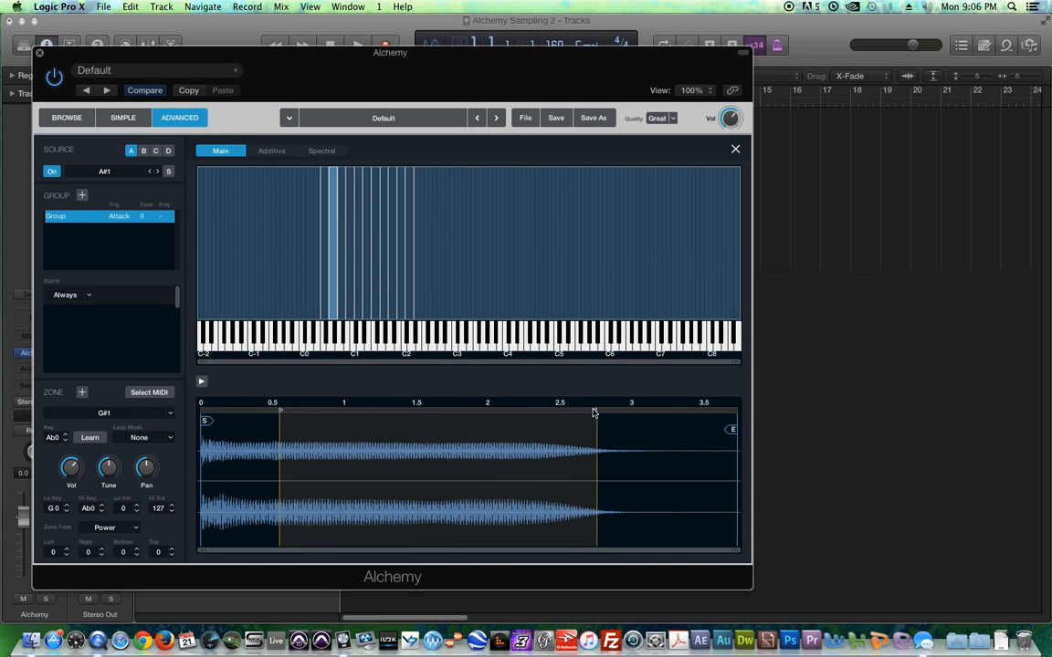
drag(595, 416, 501, 422)
click(137, 438)
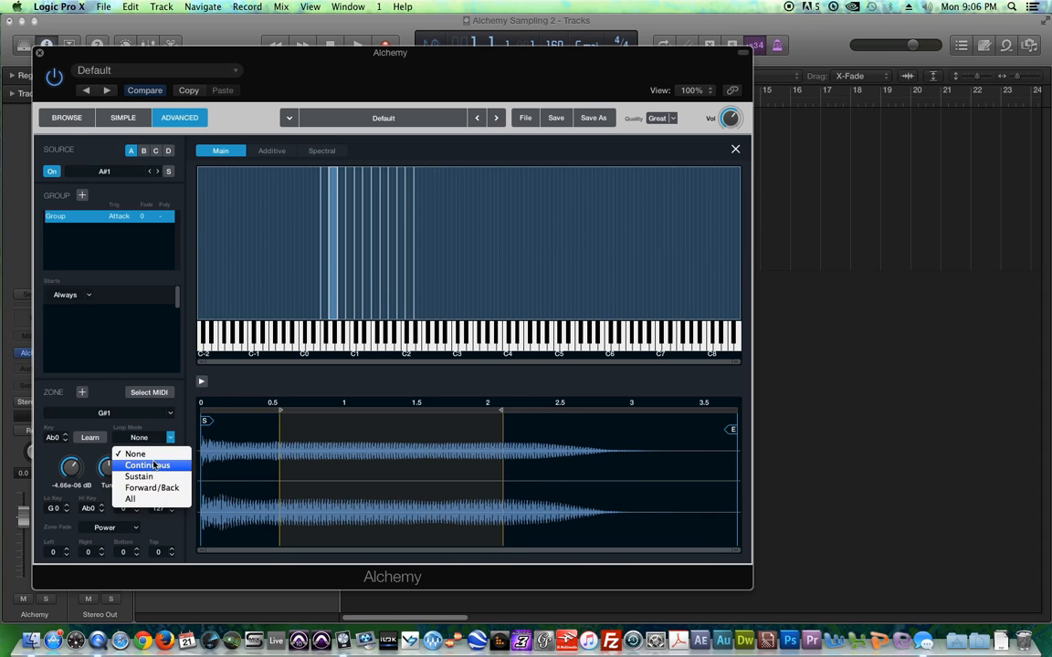
click(142, 465)
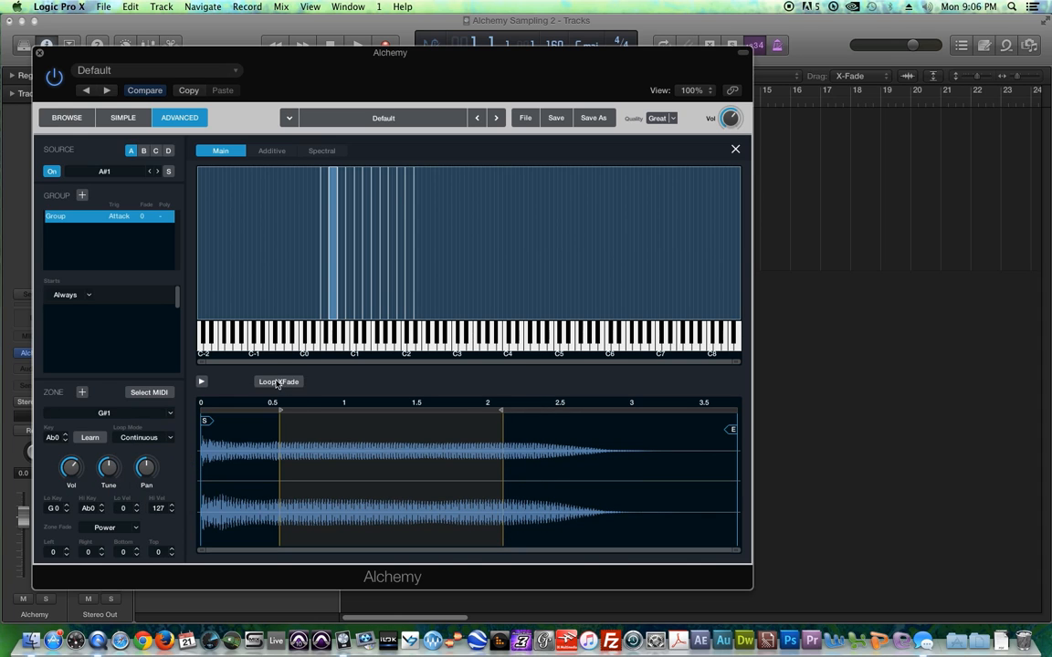
Loop the A#1 zone from about 0.56 s to 2.1 s in Continuous mode.
click(342, 284)
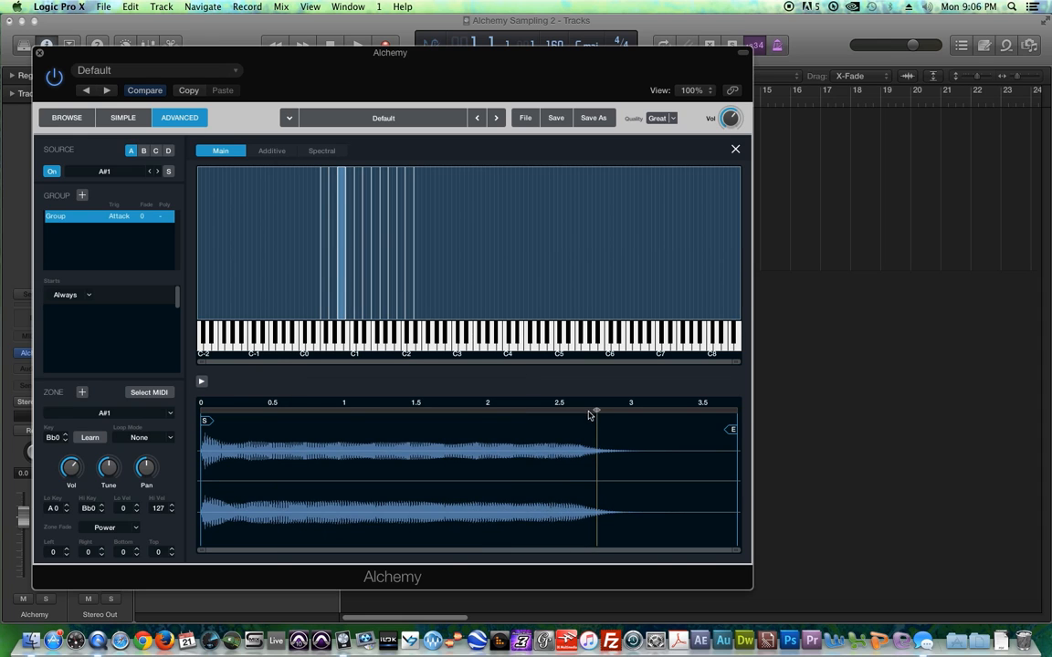
drag(595, 416, 281, 417)
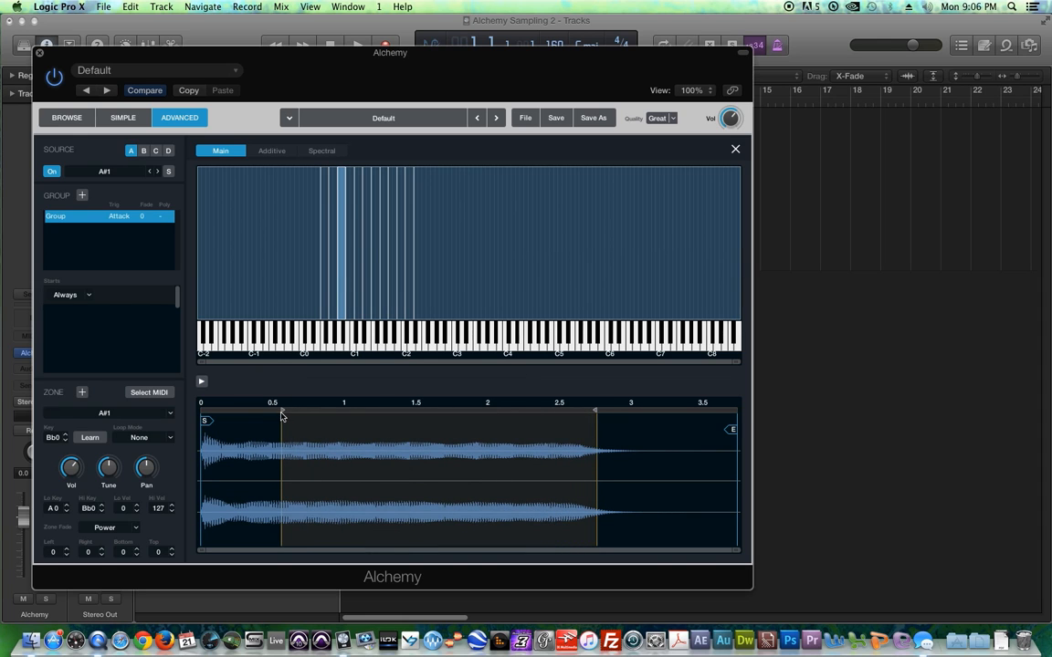
drag(595, 413, 498, 418)
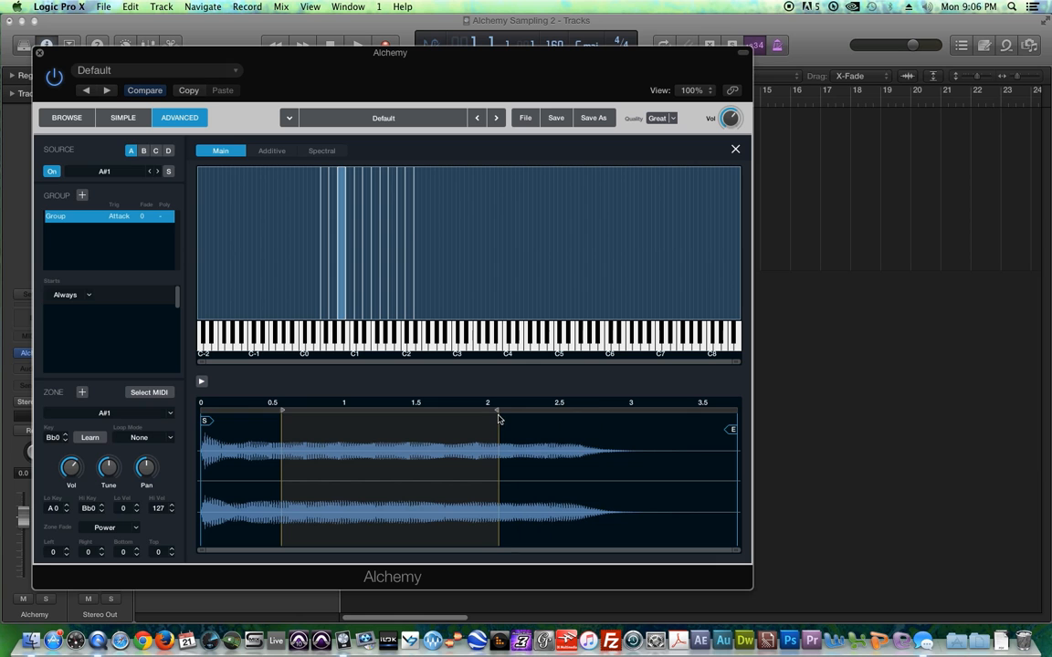
click(155, 439)
click(137, 462)
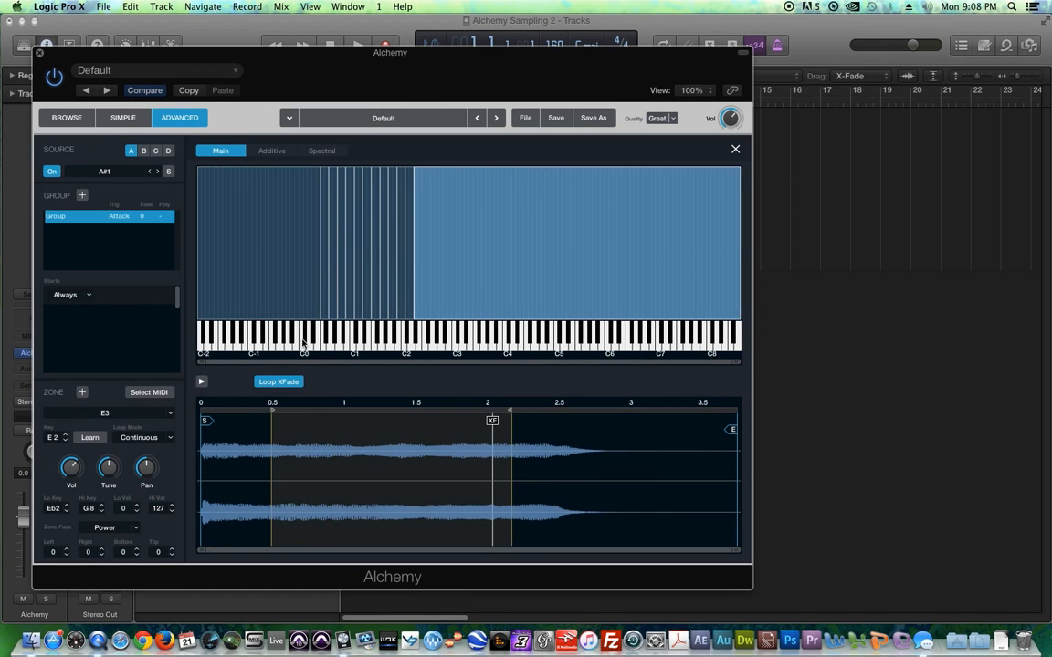
Review the loop and crossfade settings of several mapped zones, including E2, C3 and E3, and leave the zone editor.
click(309, 283)
click(366, 284)
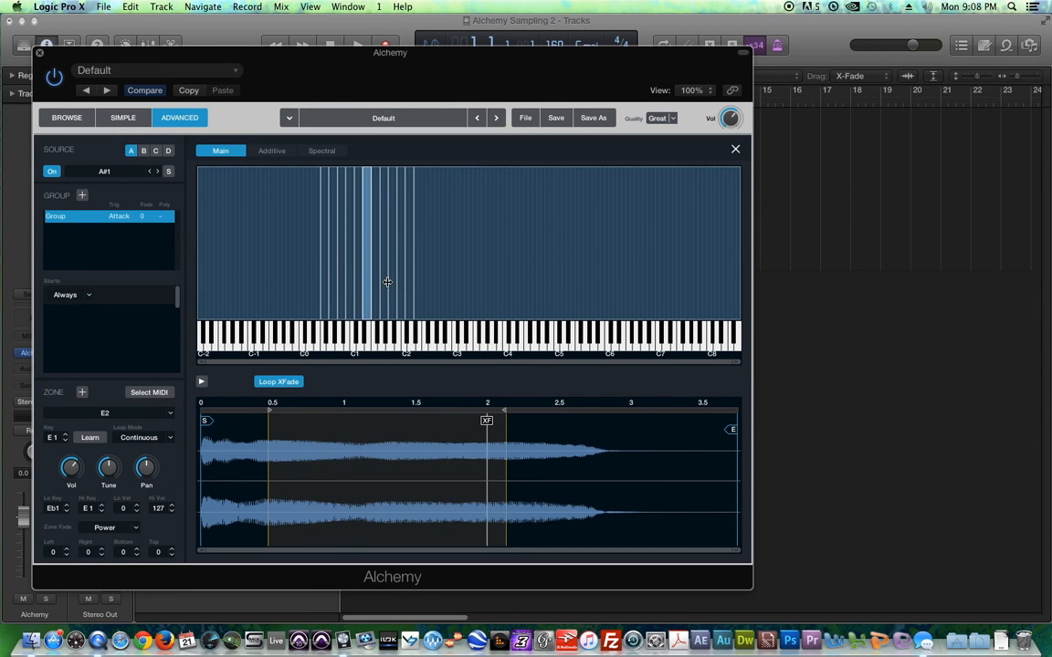
click(384, 285)
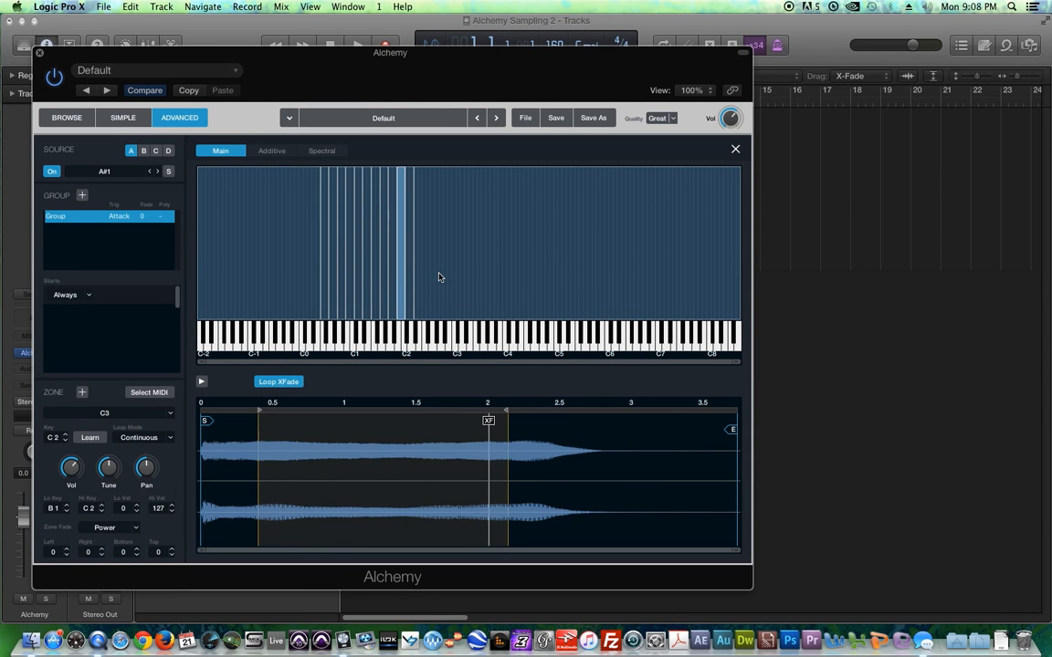
click(438, 276)
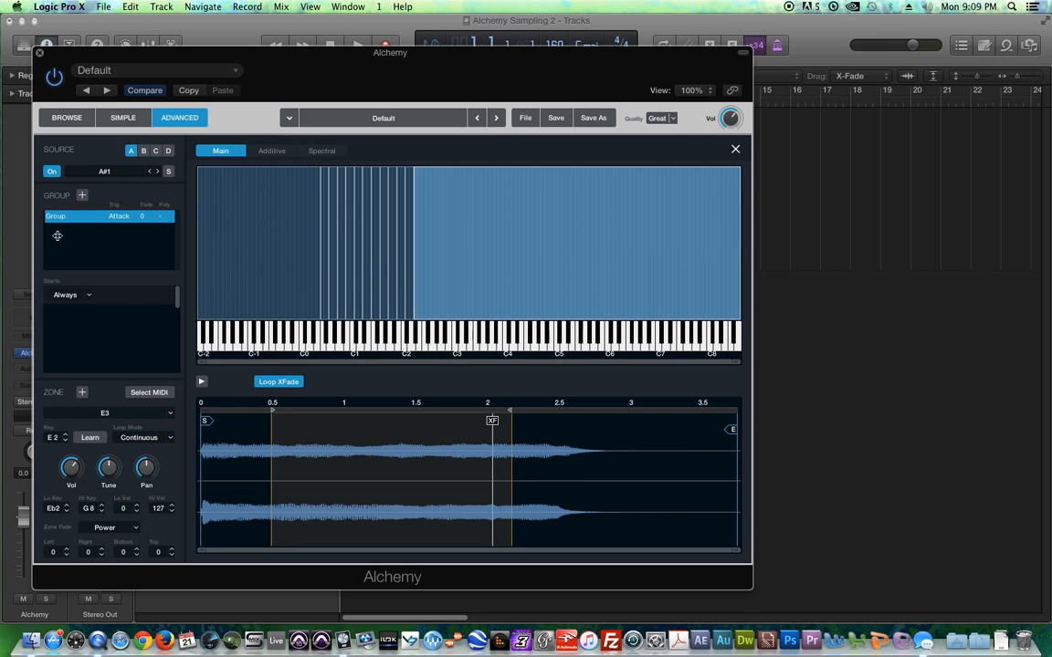
click(736, 150)
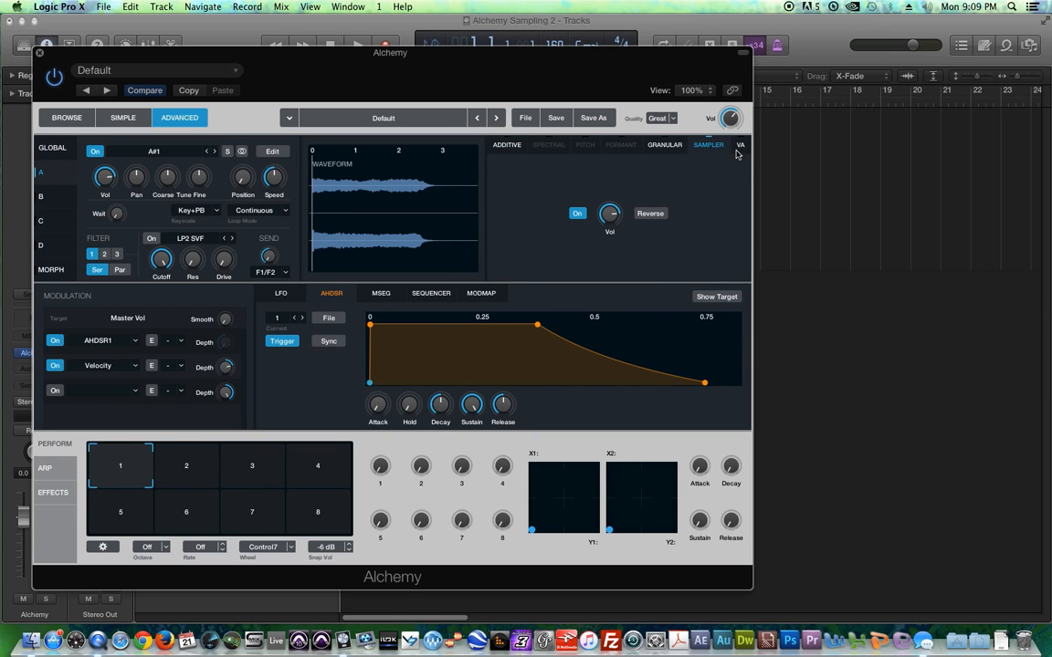
Soften the AHDSR1 envelope with an attack of about 0.04 s and a release of about 0.6 s.
drag(318, 64, 379, 60)
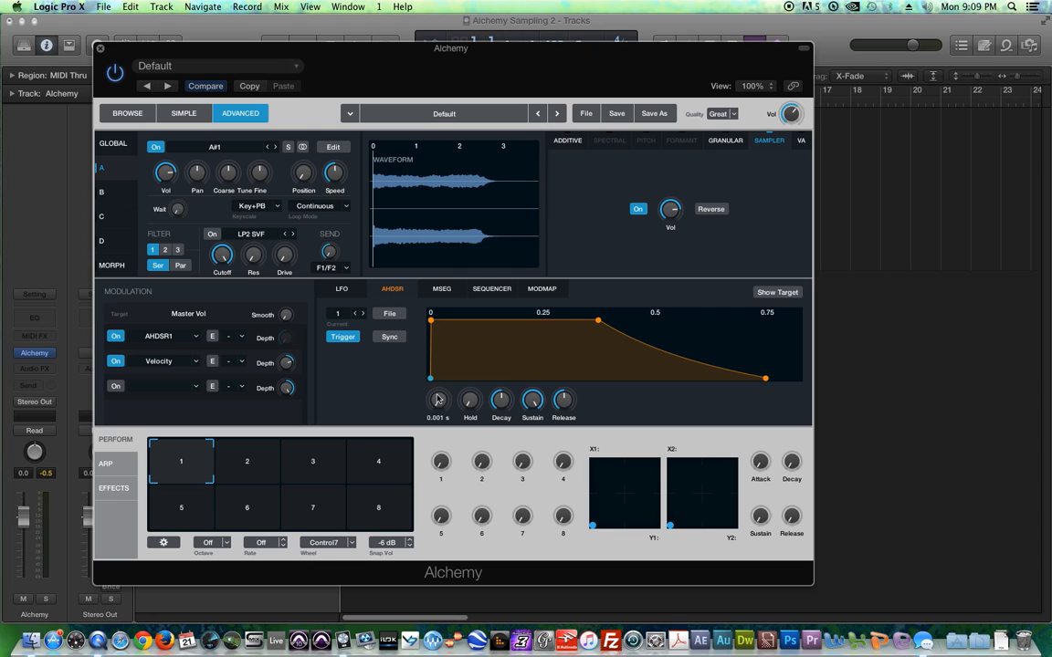
drag(447, 398, 444, 419)
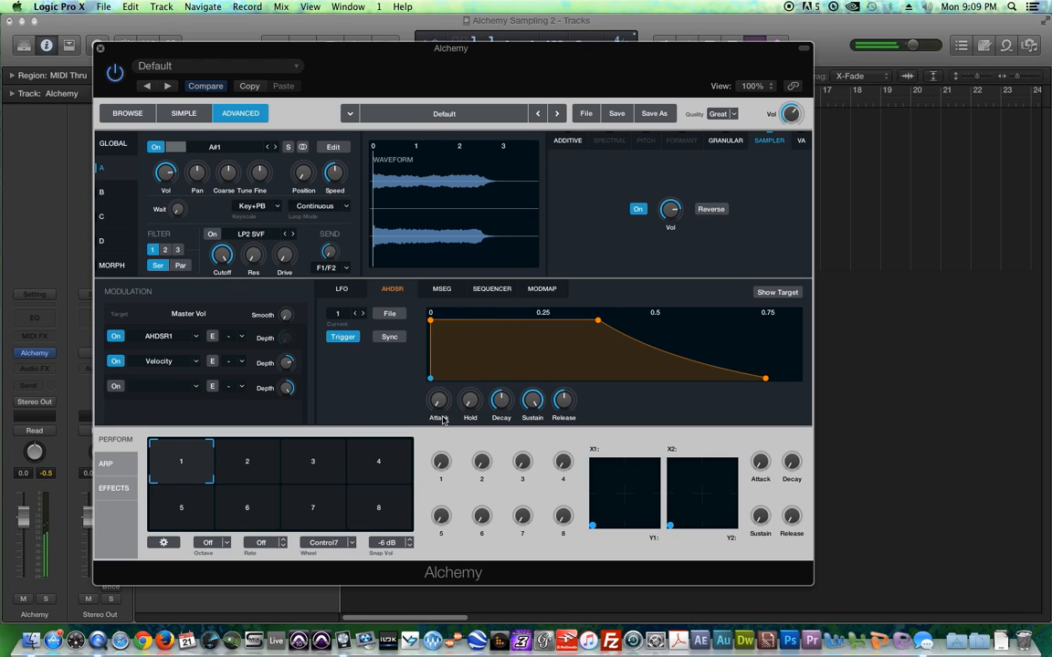
drag(441, 403, 449, 378)
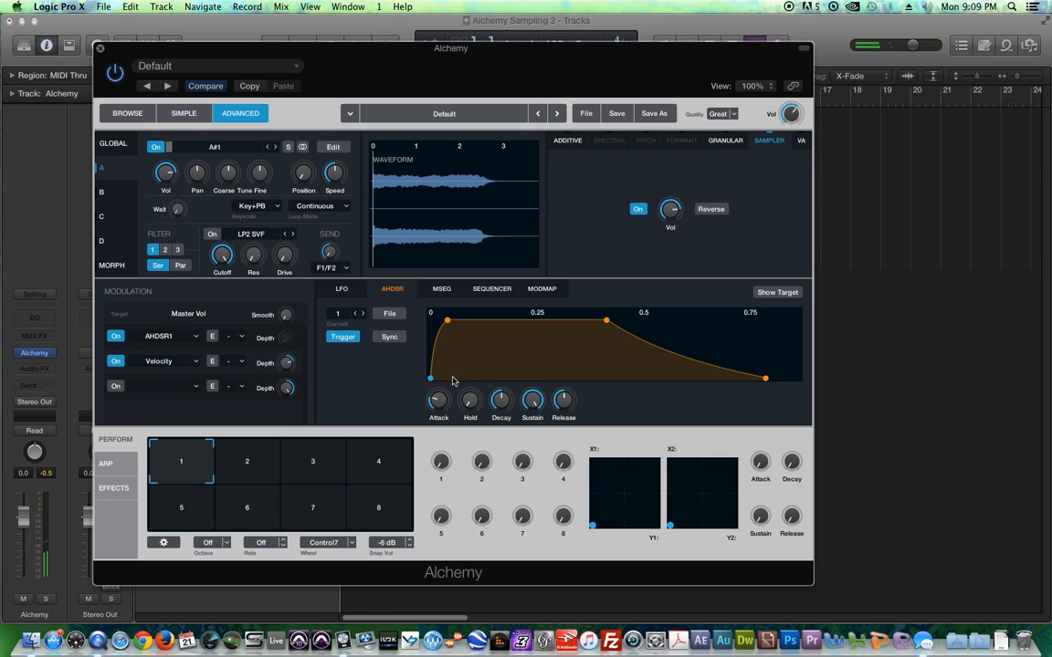
drag(565, 401, 568, 416)
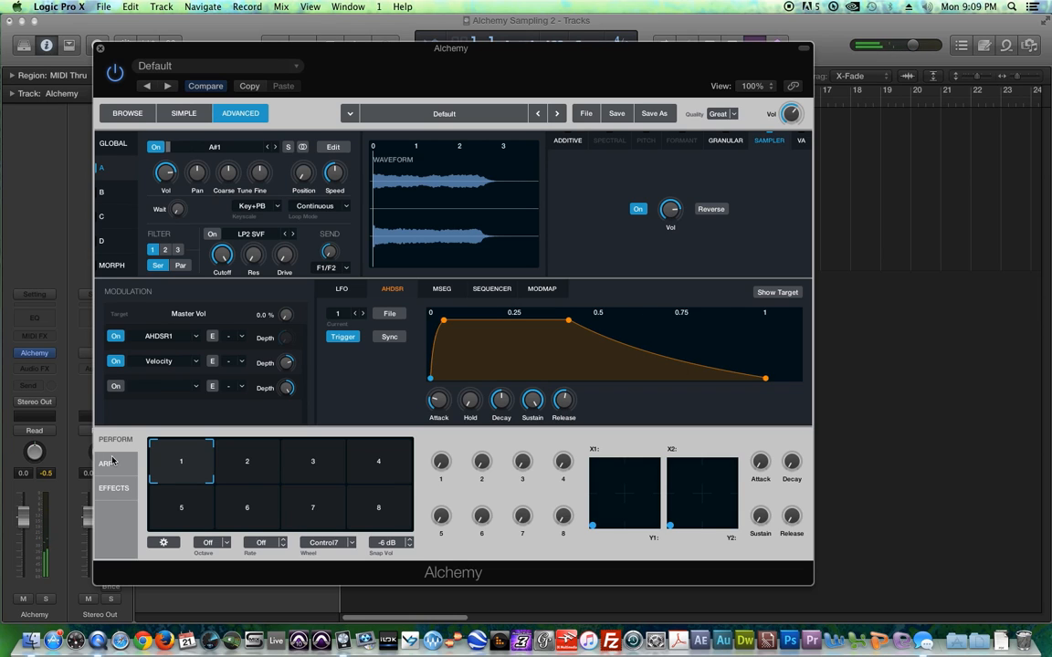
Add a Convolution Reverb as the first main effect.
click(111, 489)
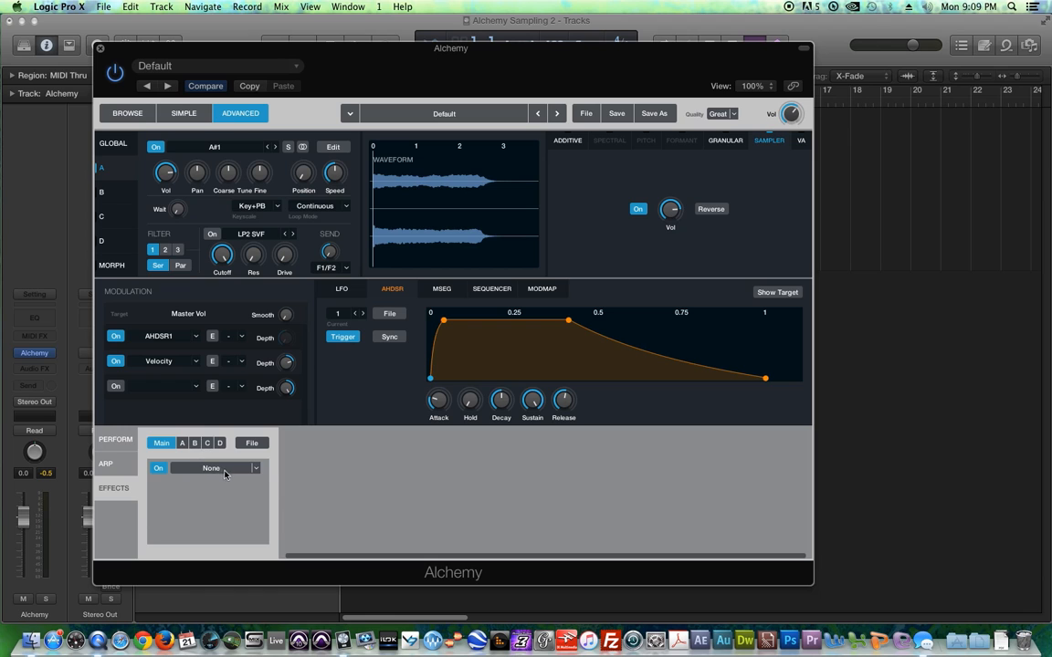
click(258, 471)
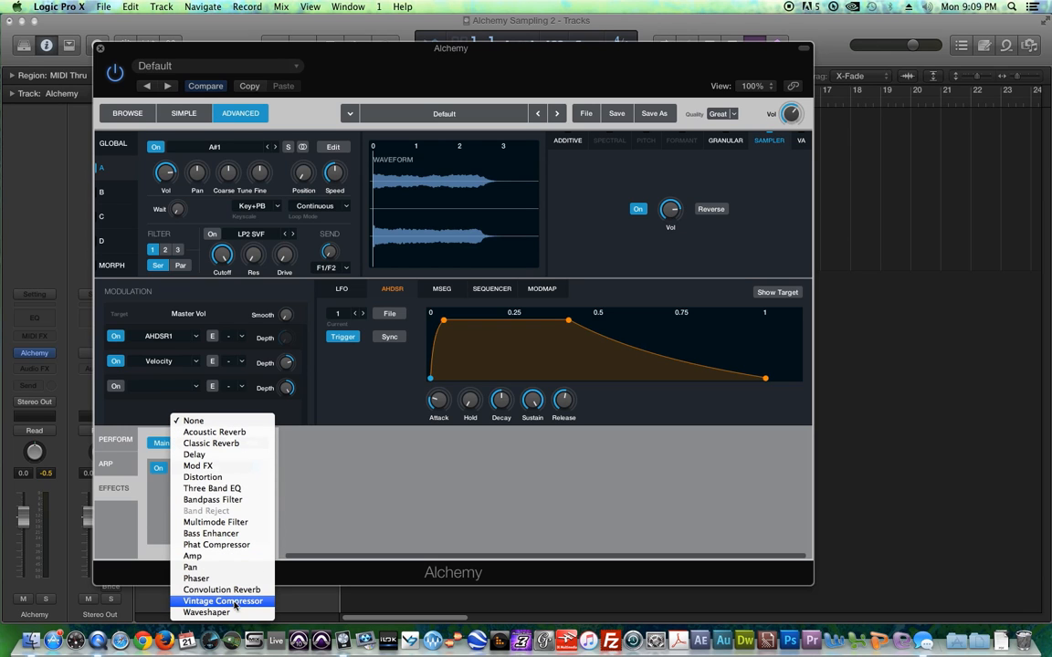
click(227, 590)
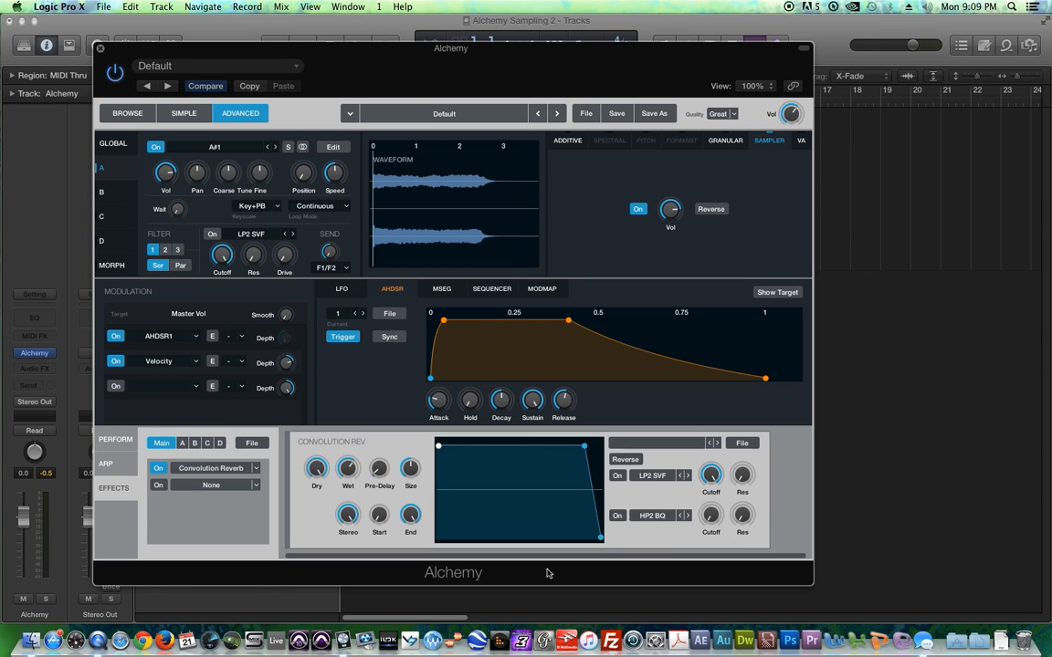
Load the 4.4s Dream Hall impulse response from the Large Spaces halls and set the reverb's wet level to -20.5 dB.
click(661, 446)
mouse_move(639, 459)
mouse_move(735, 459)
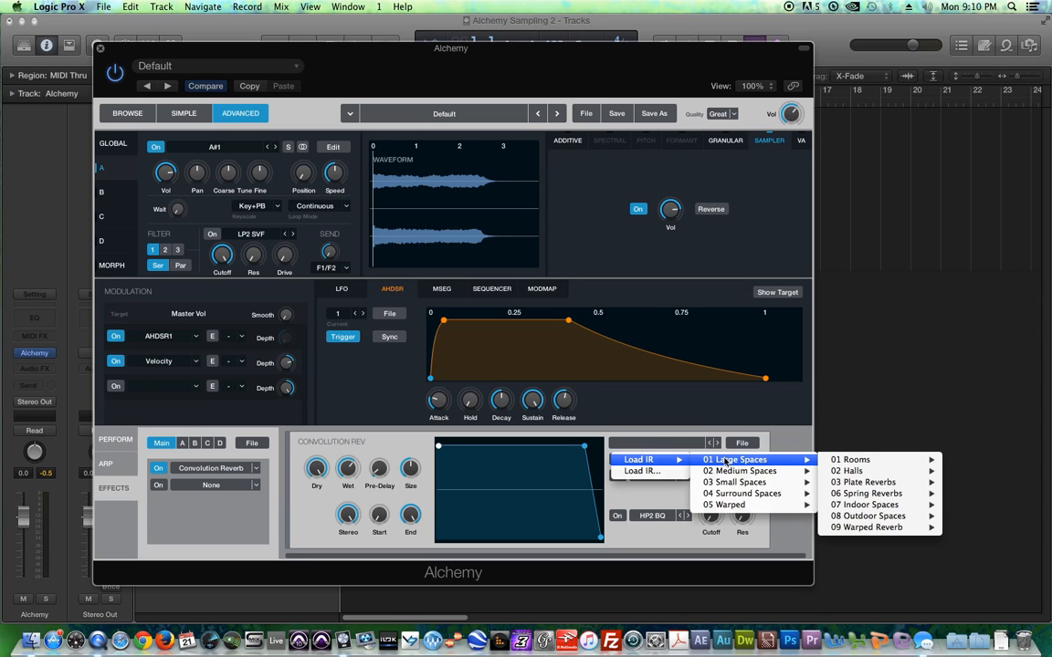
mouse_move(860, 471)
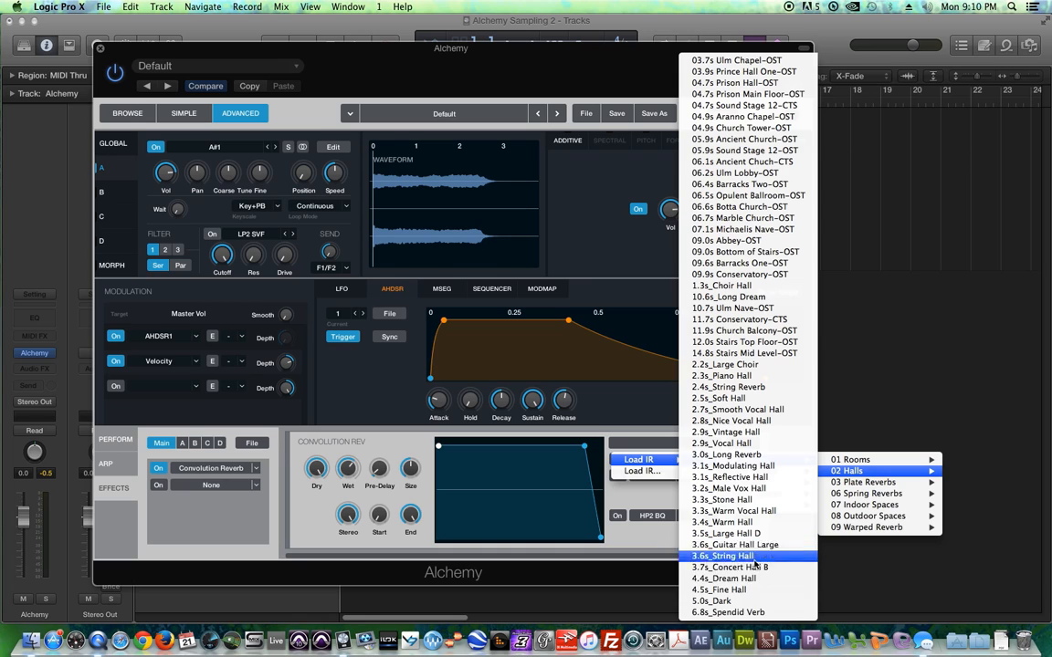
click(716, 578)
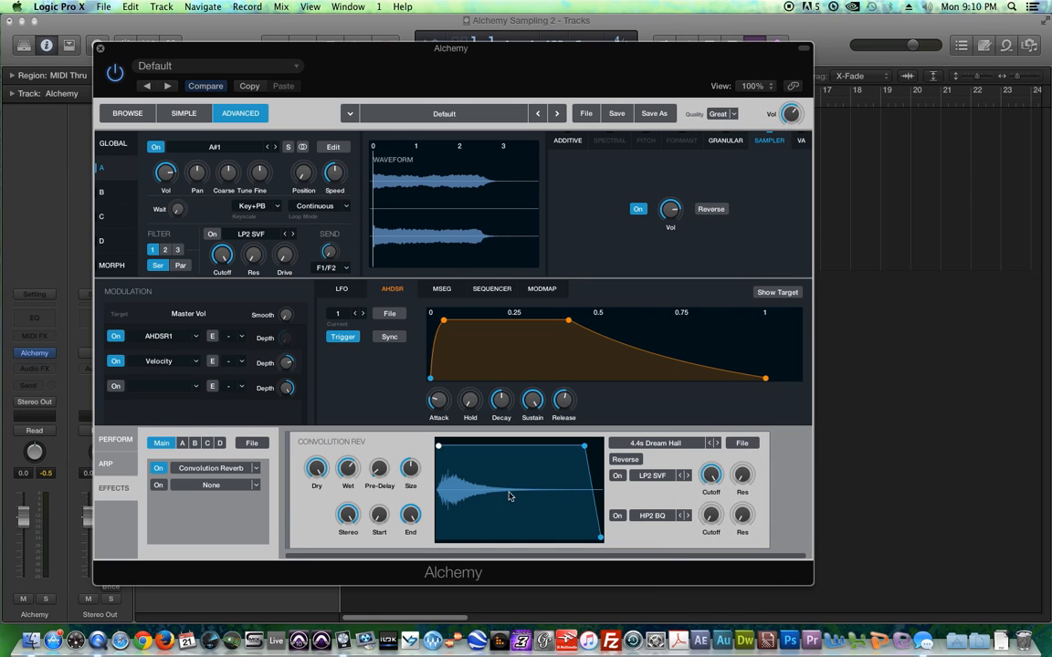
drag(351, 479, 353, 486)
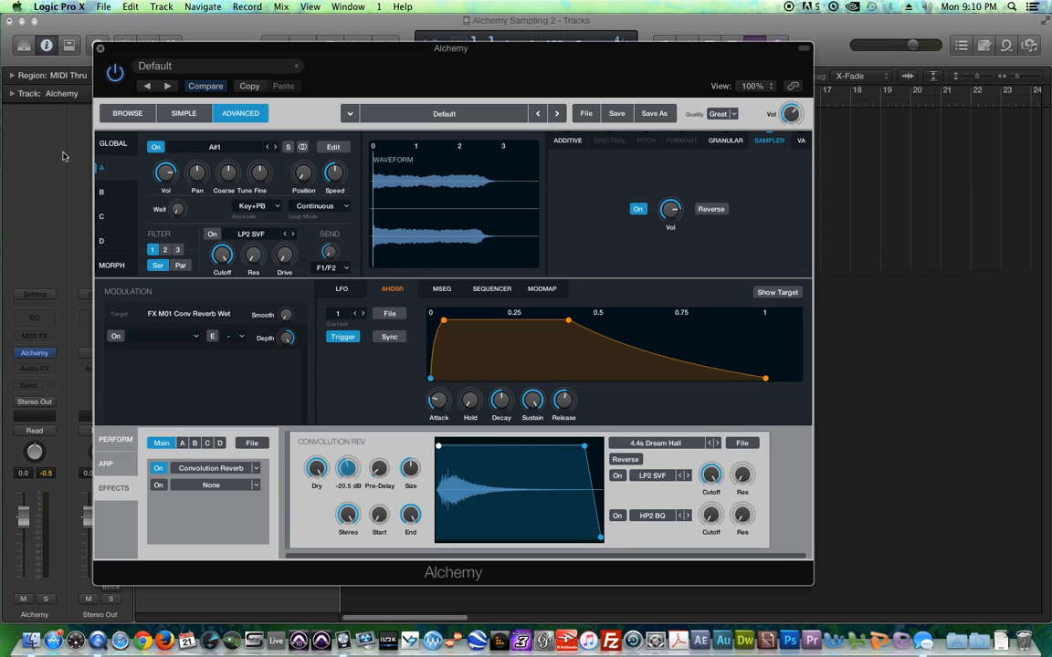
Turn on source B and switch off source A to hear B alone.
click(113, 143)
click(115, 170)
click(119, 193)
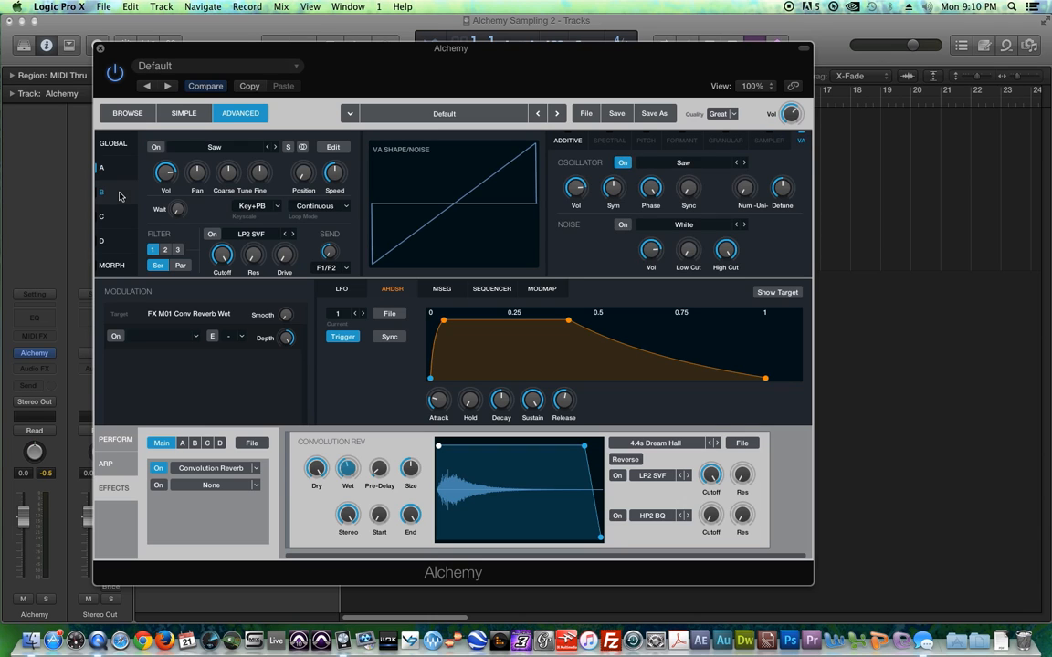
click(111, 161)
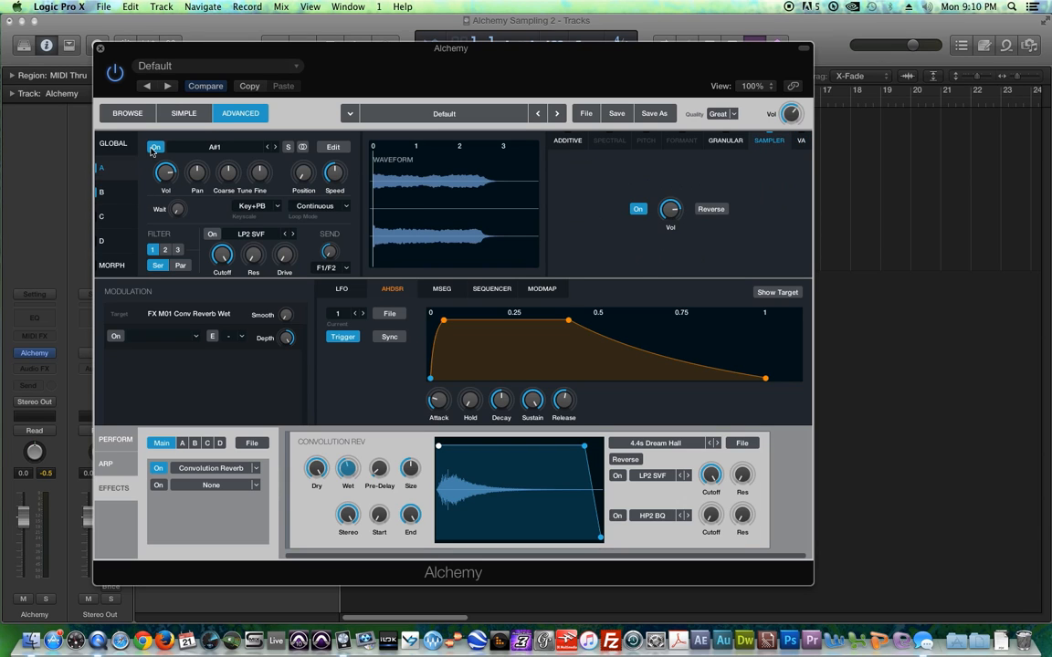
click(108, 198)
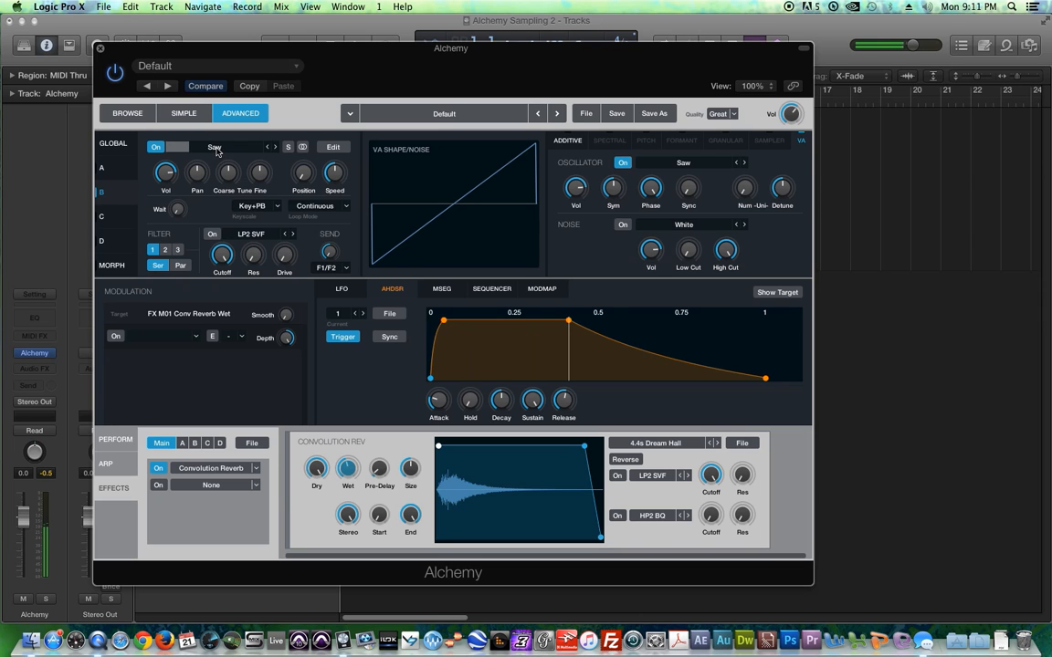
Load the complex VA waveform Drive Edge into source B.
click(213, 150)
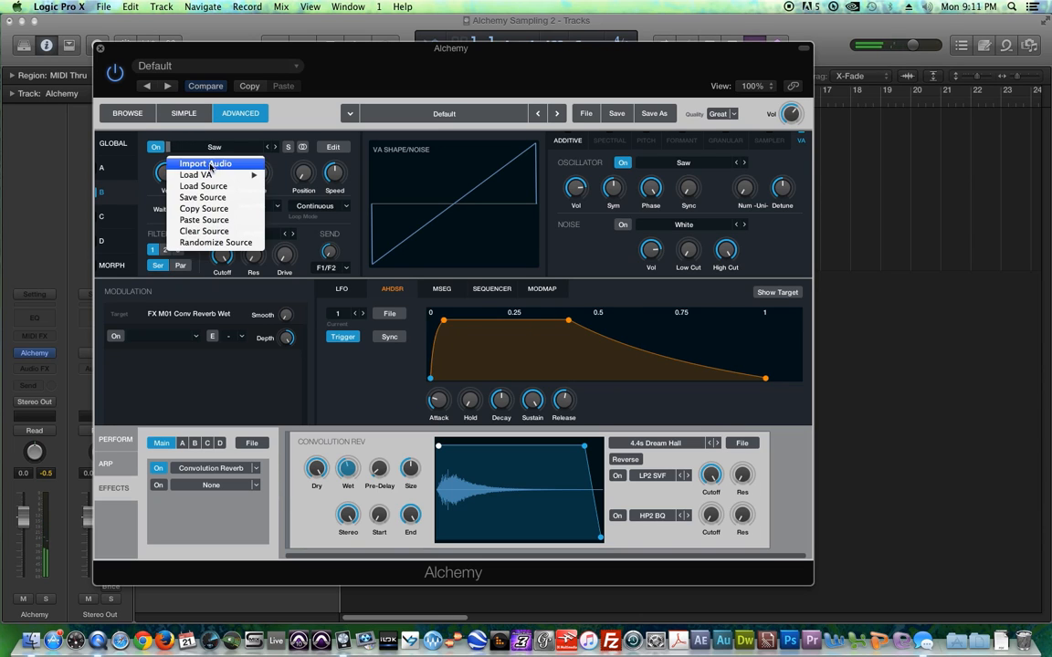
mouse_move(221, 178)
mouse_move(298, 180)
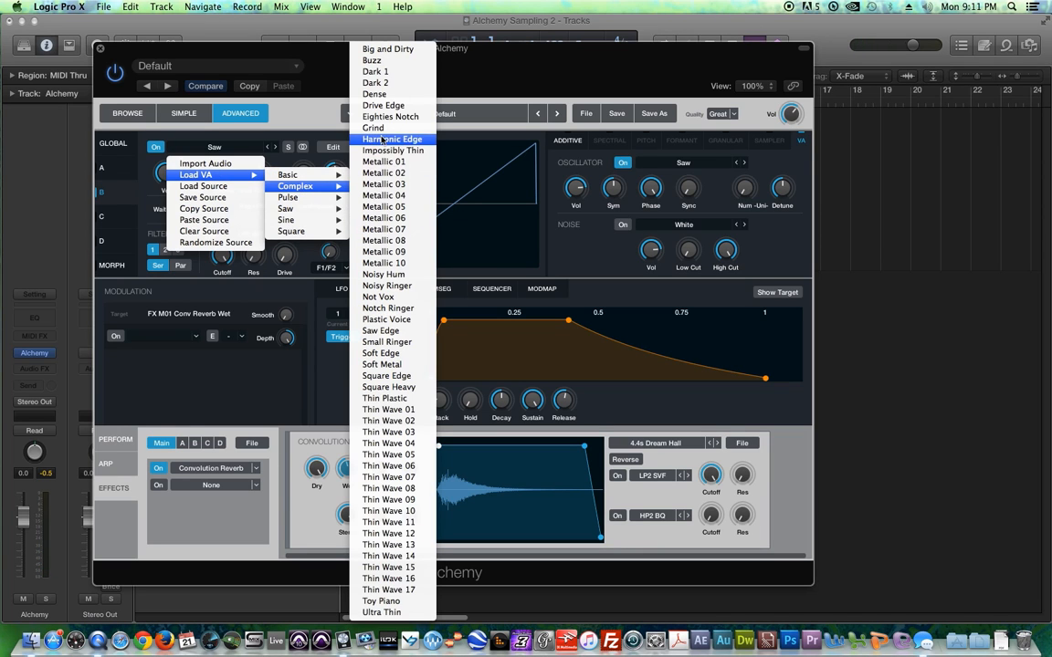
click(383, 106)
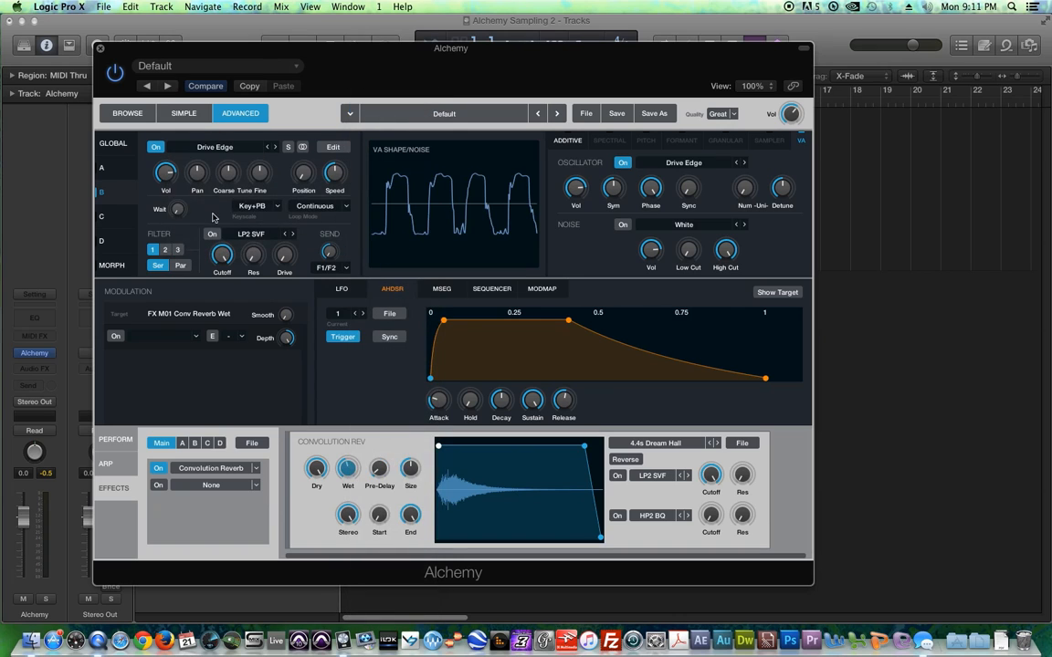
Raise source B's coarse tuning and shape its oscillator with -64 % symmetry, more unison voices and less detune.
drag(235, 180, 236, 166)
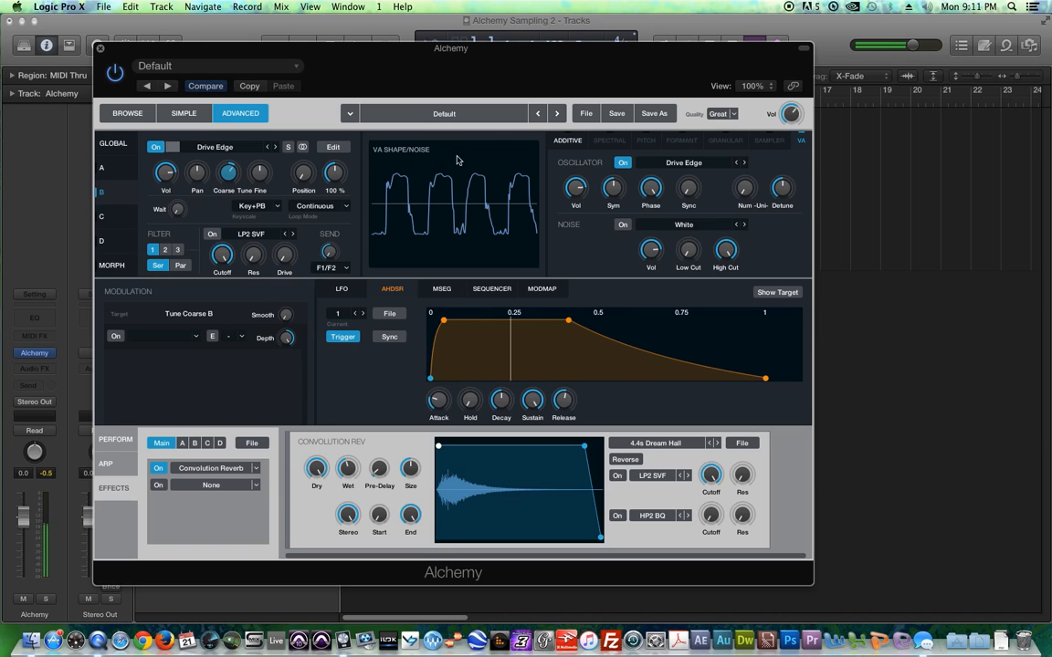
drag(612, 188, 621, 228)
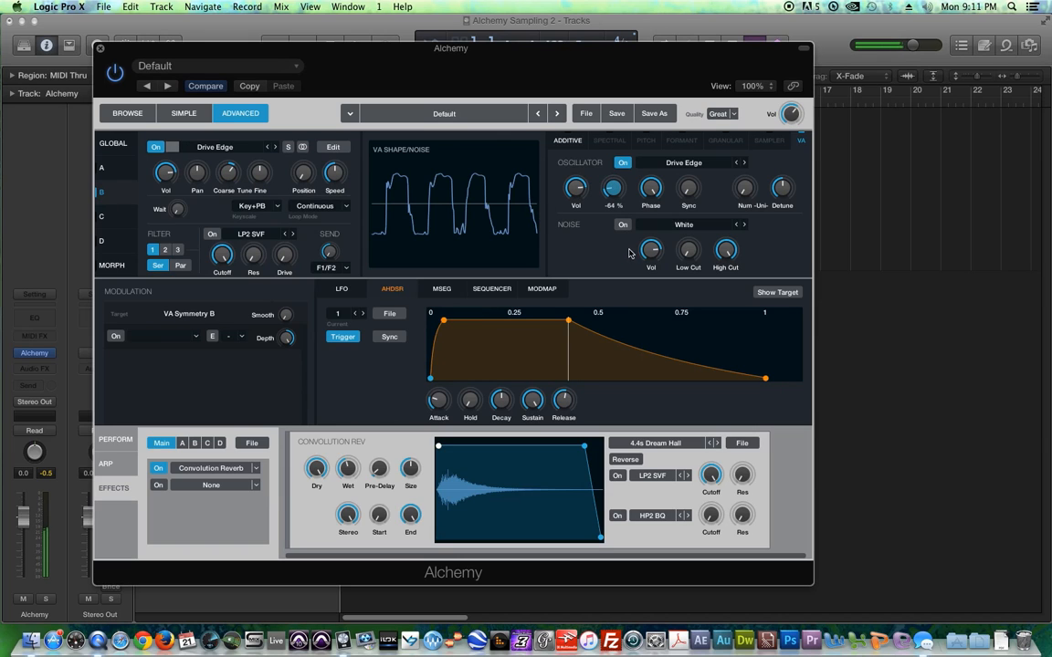
drag(744, 187, 747, 154)
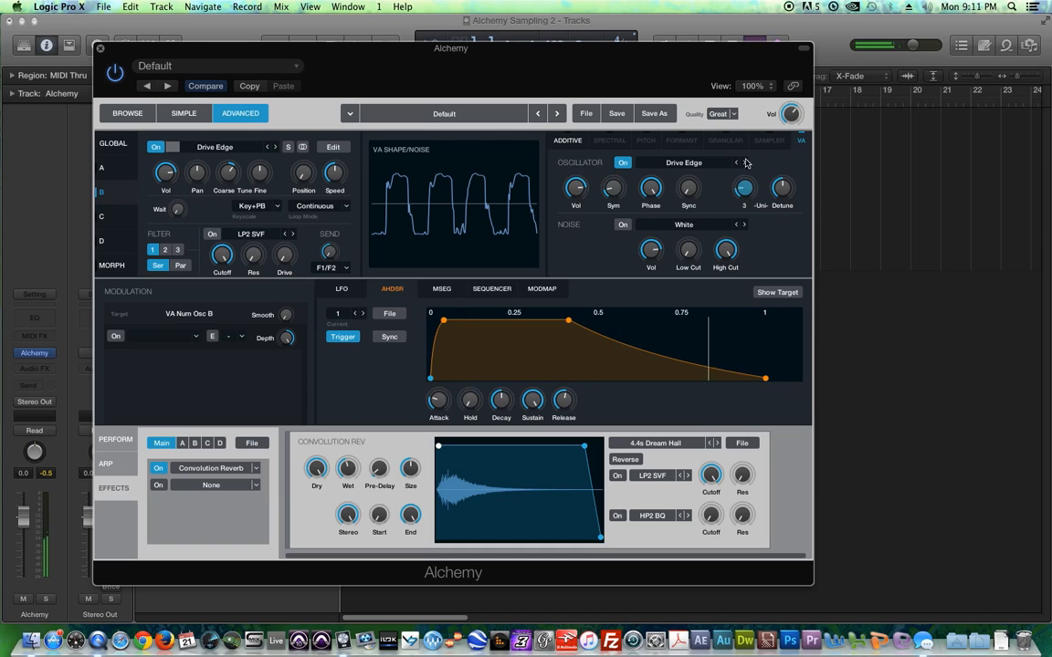
mouse_move(782, 188)
mouse_down()
mouse_move(787, 174)
mouse_move(783, 201)
mouse_up()
Enable source B's LP2 SVF filter with a 1886 Hz cutoff and lower the source's volume to -10.6 dB.
click(212, 235)
drag(222, 258, 228, 308)
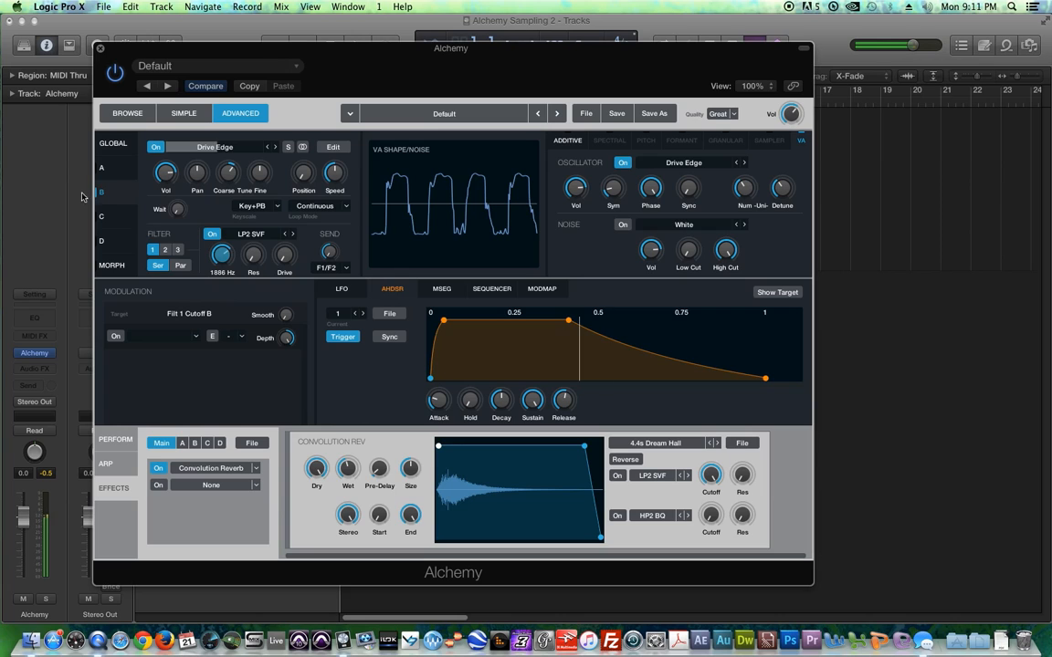
click(165, 174)
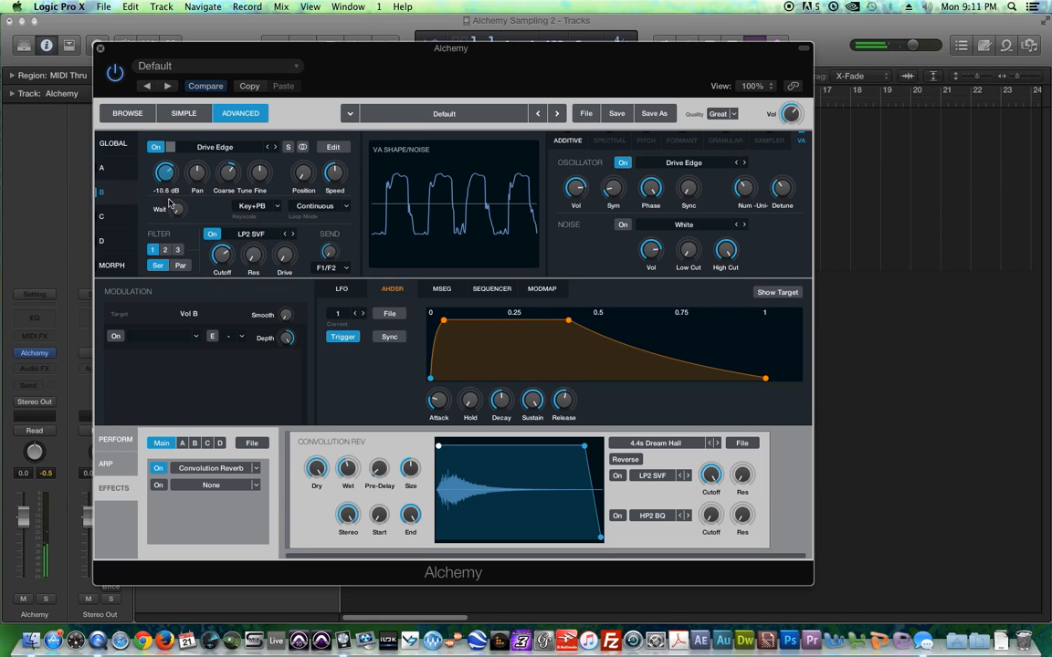
Turn source A back on and change source B's waveform to Grind.
click(121, 169)
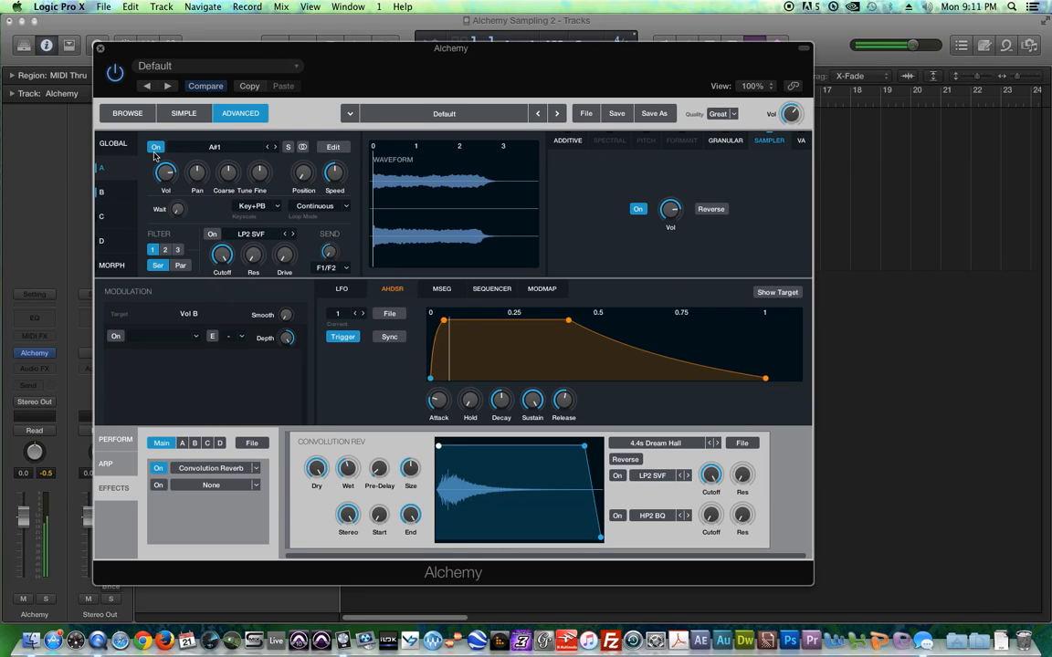
click(127, 189)
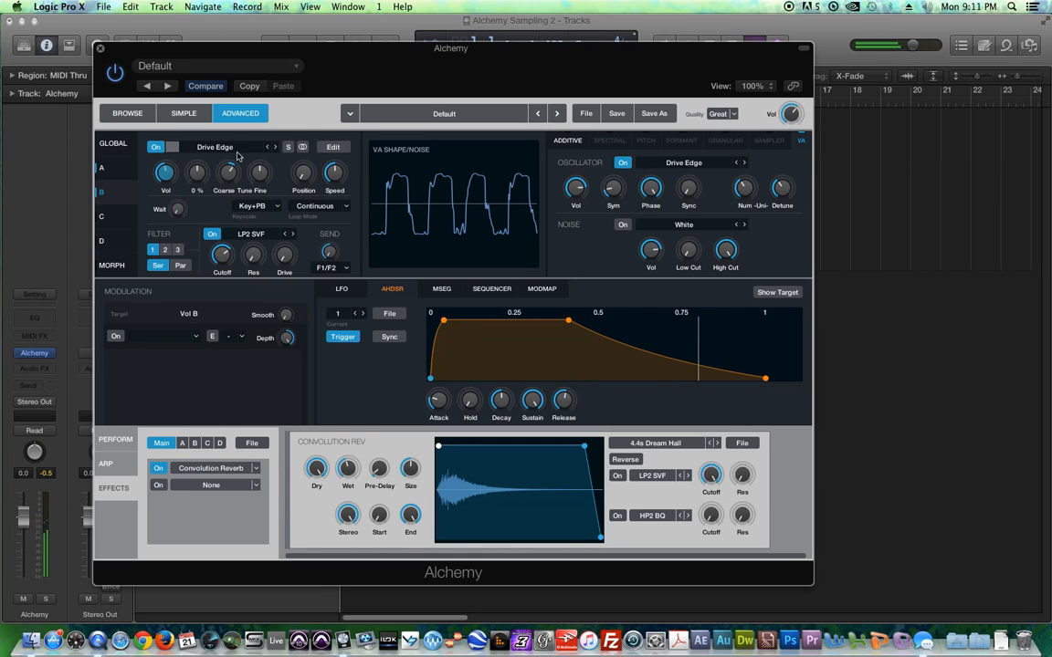
click(277, 149)
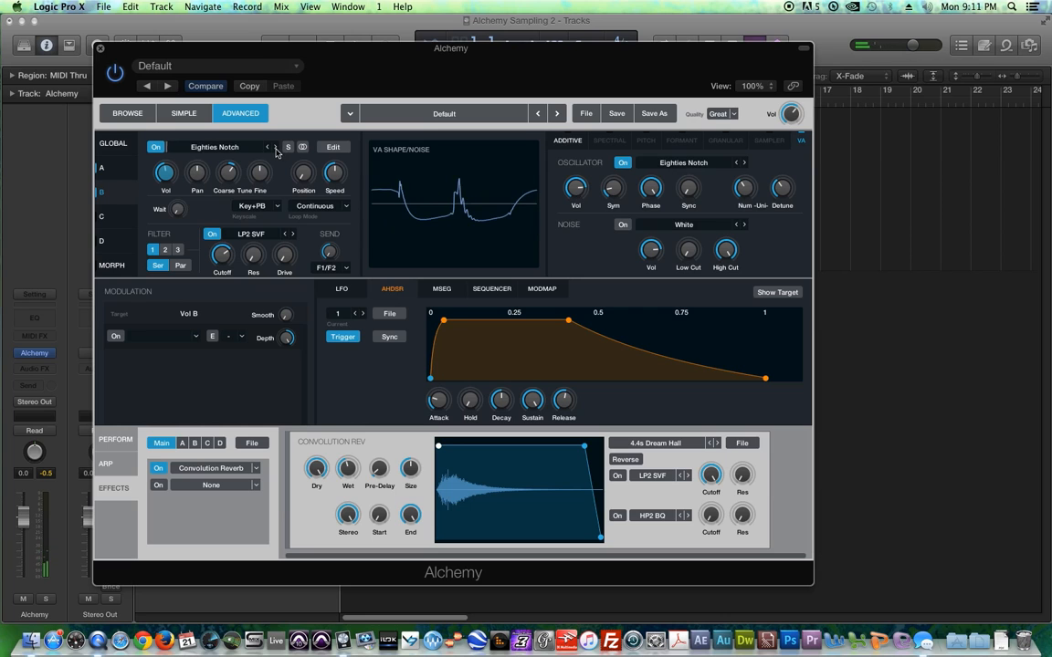
click(276, 149)
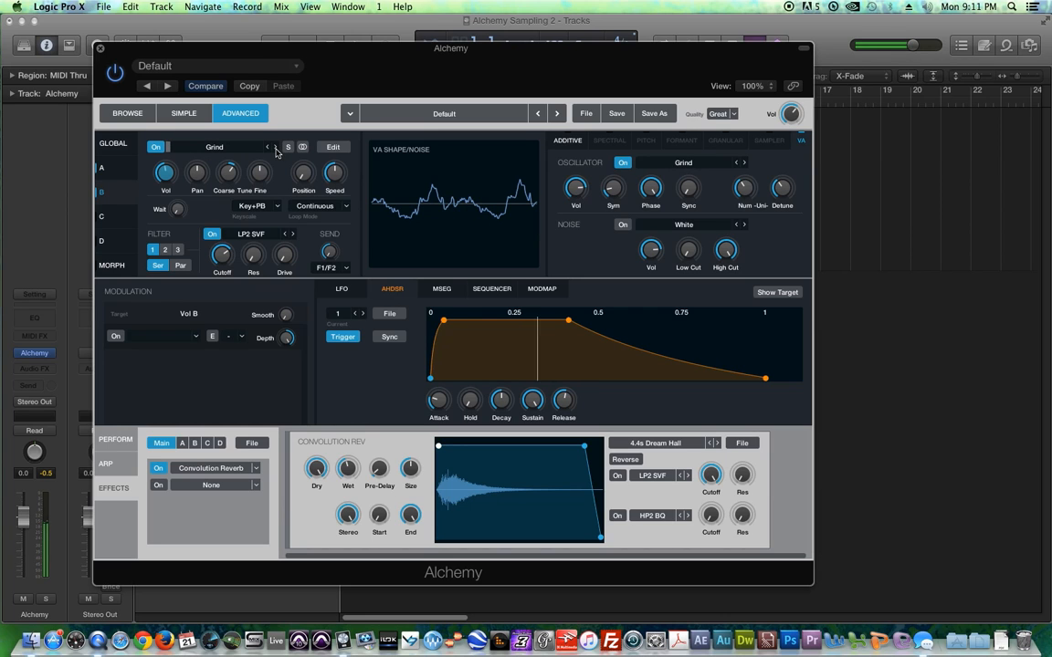
Switch off source A and return to source B's settings.
click(110, 169)
click(155, 149)
click(122, 195)
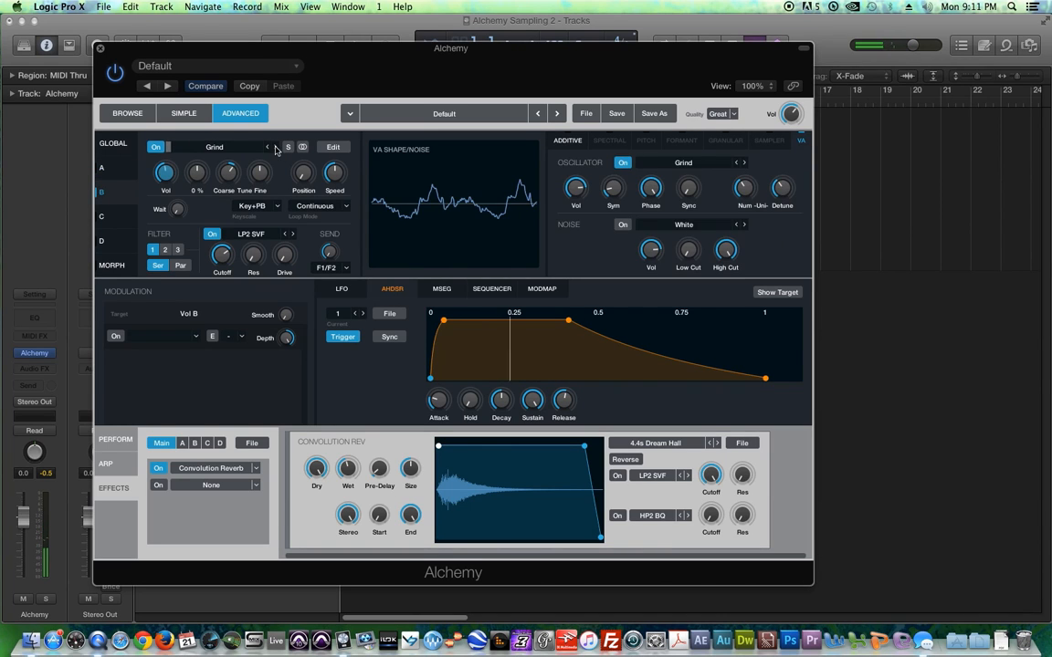
Try the Impossibly Thin waveform on source B, return to Grind at -17.5 dB, and turn source A back on.
click(271, 149)
click(272, 149)
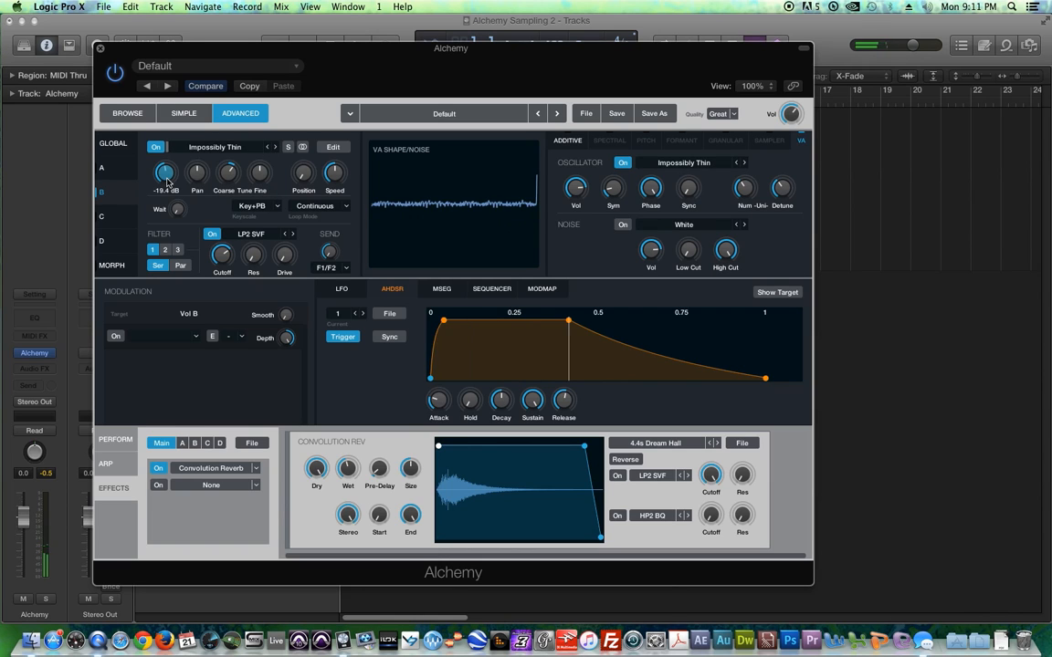
click(267, 149)
click(270, 148)
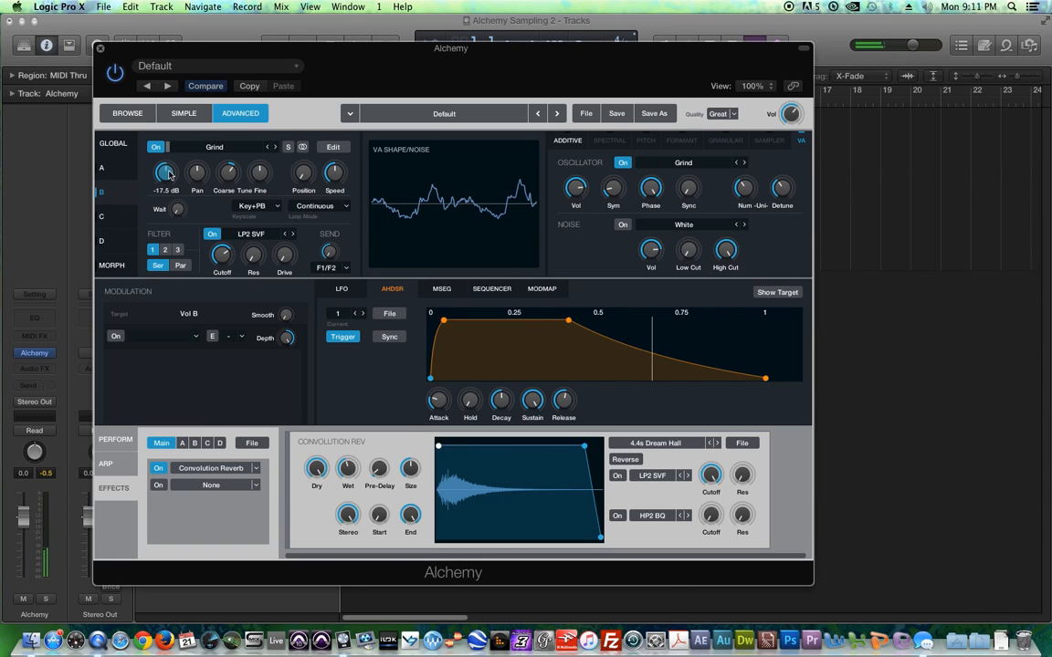
click(108, 165)
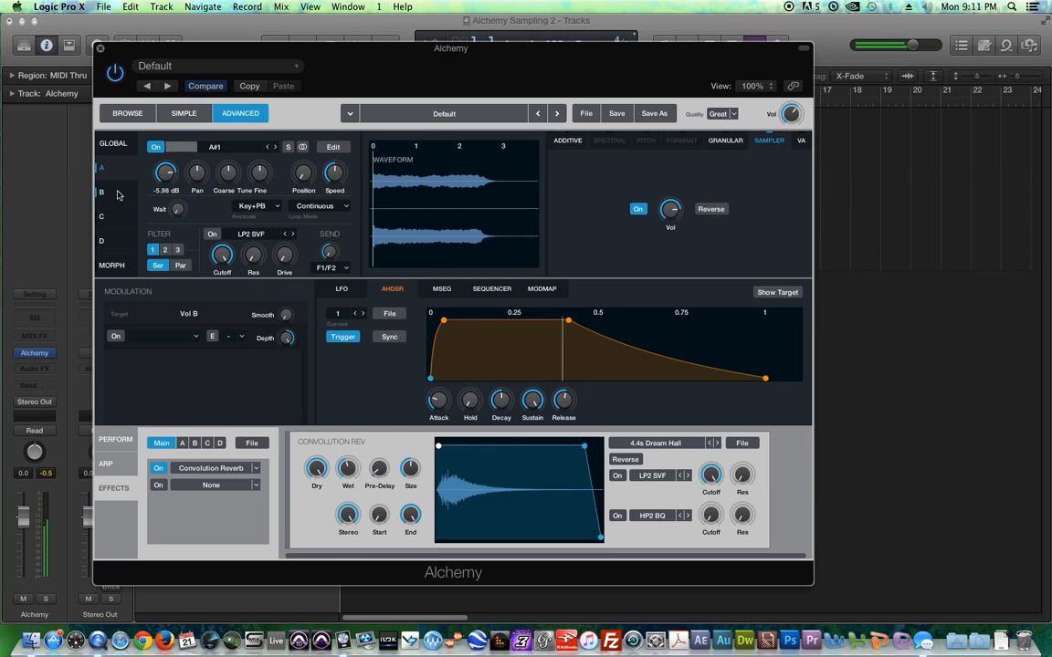
click(114, 194)
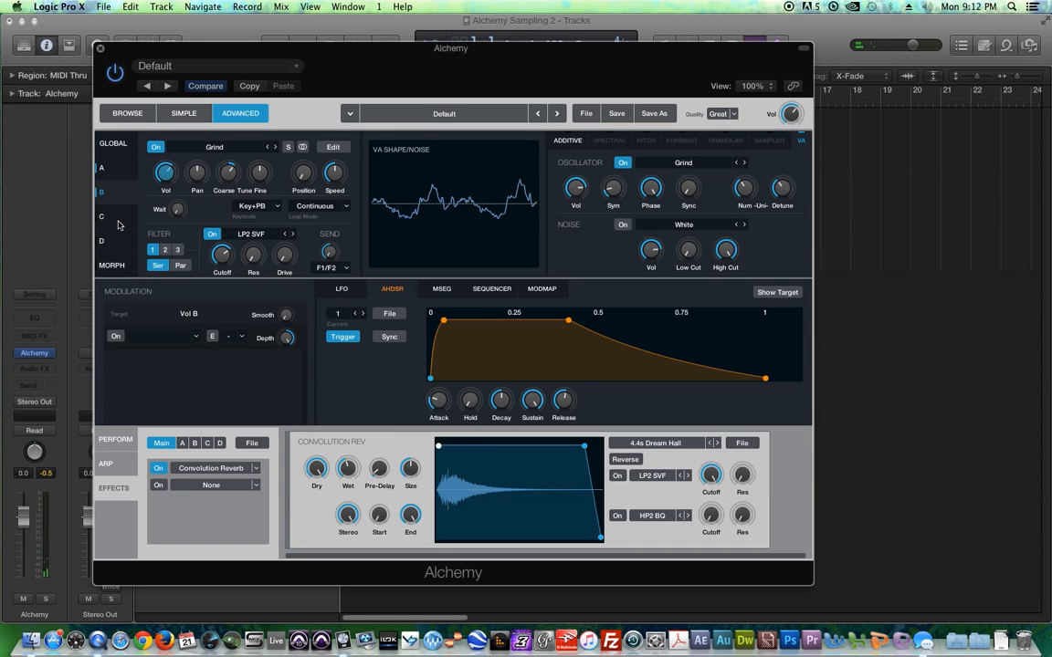
Turn on source C and load the Square - Arp VA waveform into it.
click(118, 224)
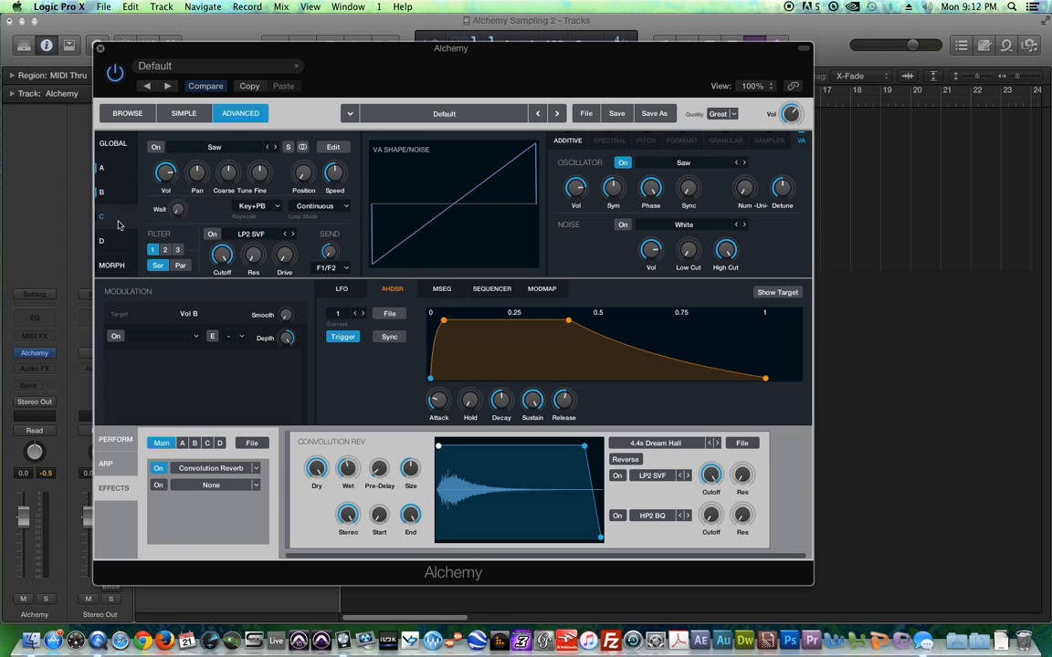
click(156, 147)
click(209, 147)
mouse_move(229, 178)
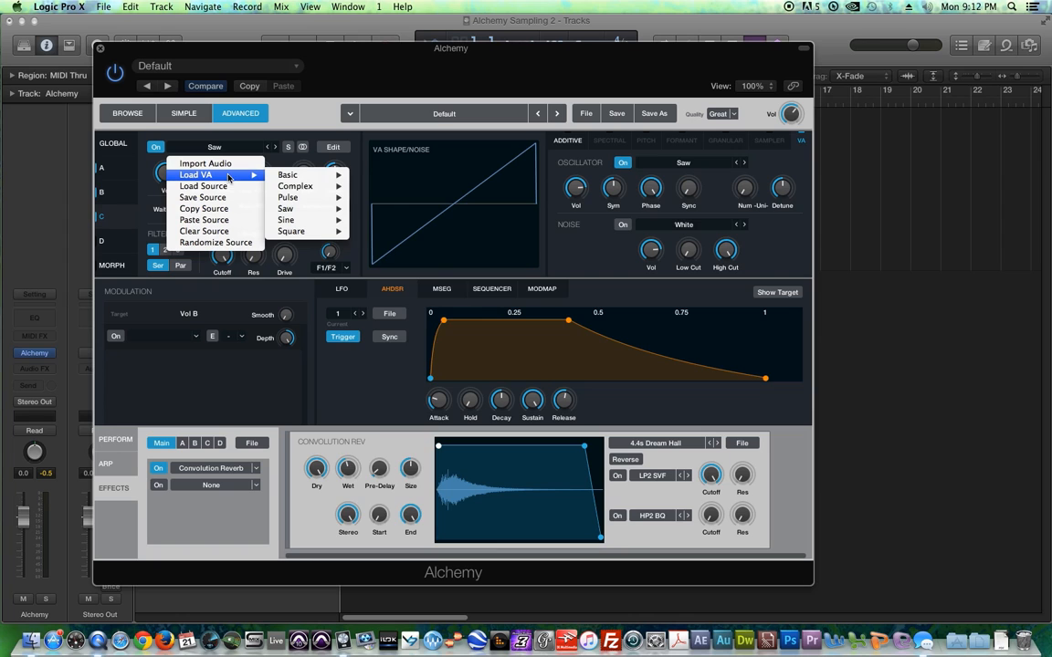
mouse_move(304, 233)
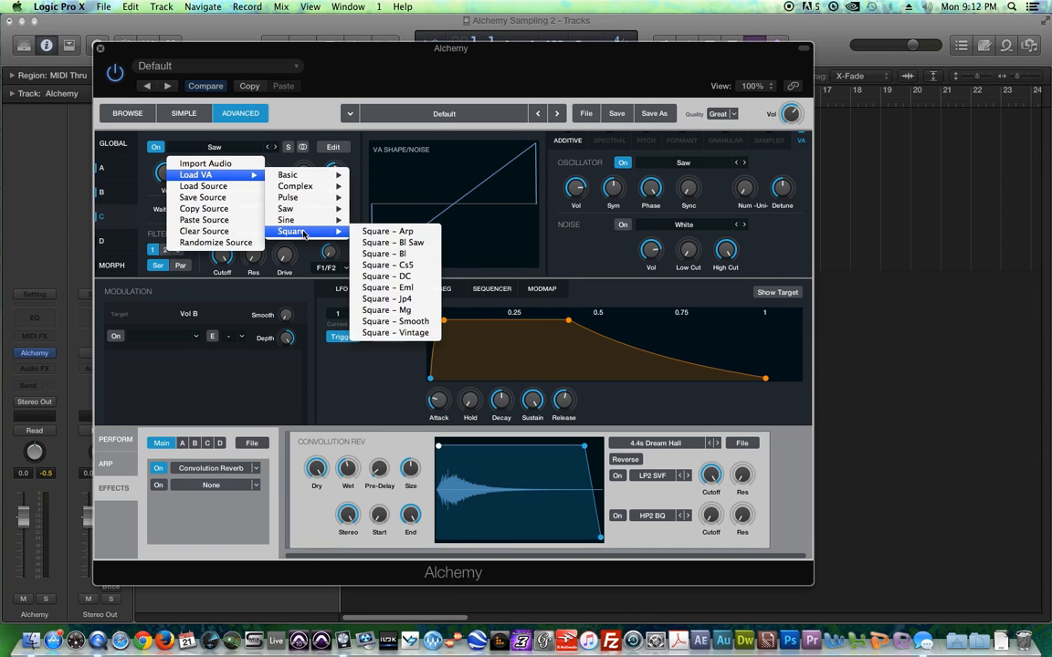
click(402, 236)
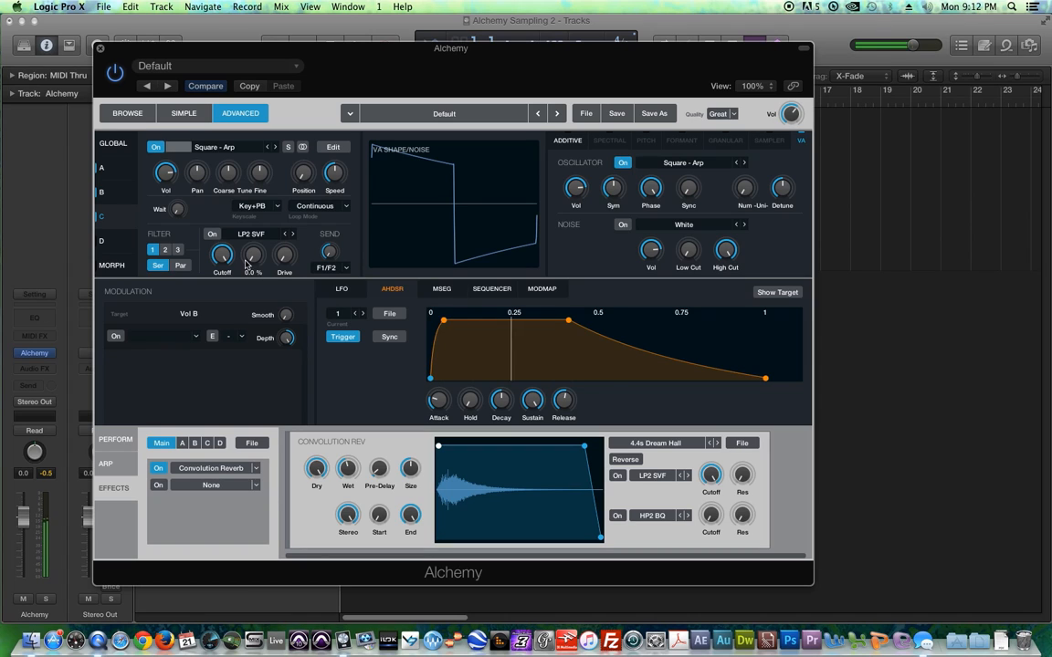
Raise source C's coarse tuning and enable its LP2 SVF filter with a 5154 Hz cutoff.
click(228, 171)
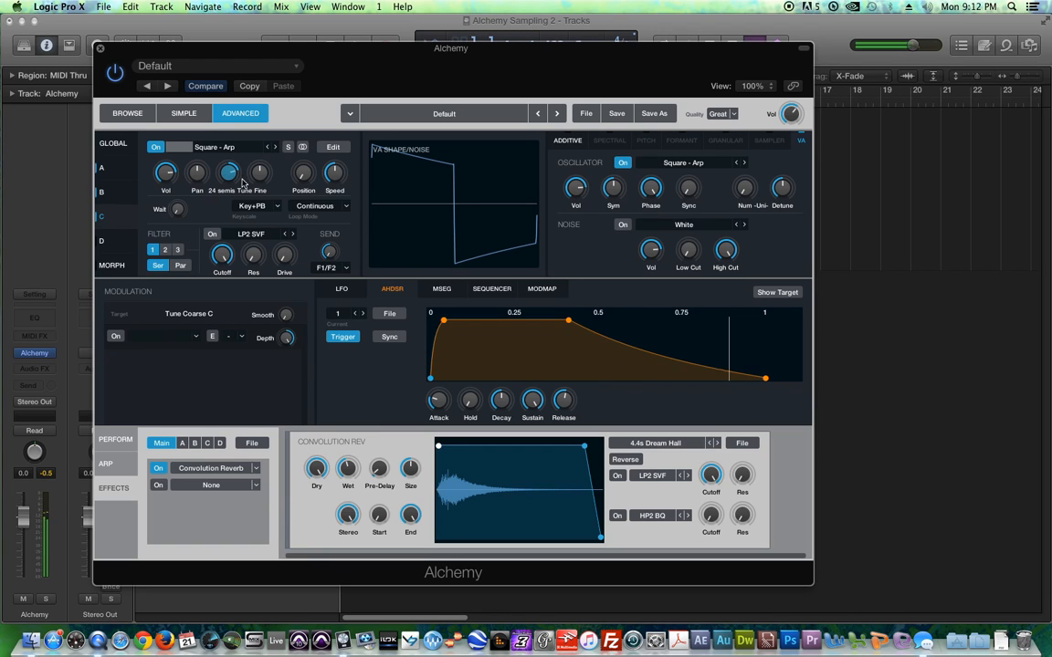
drag(227, 177, 230, 196)
click(212, 234)
click(222, 254)
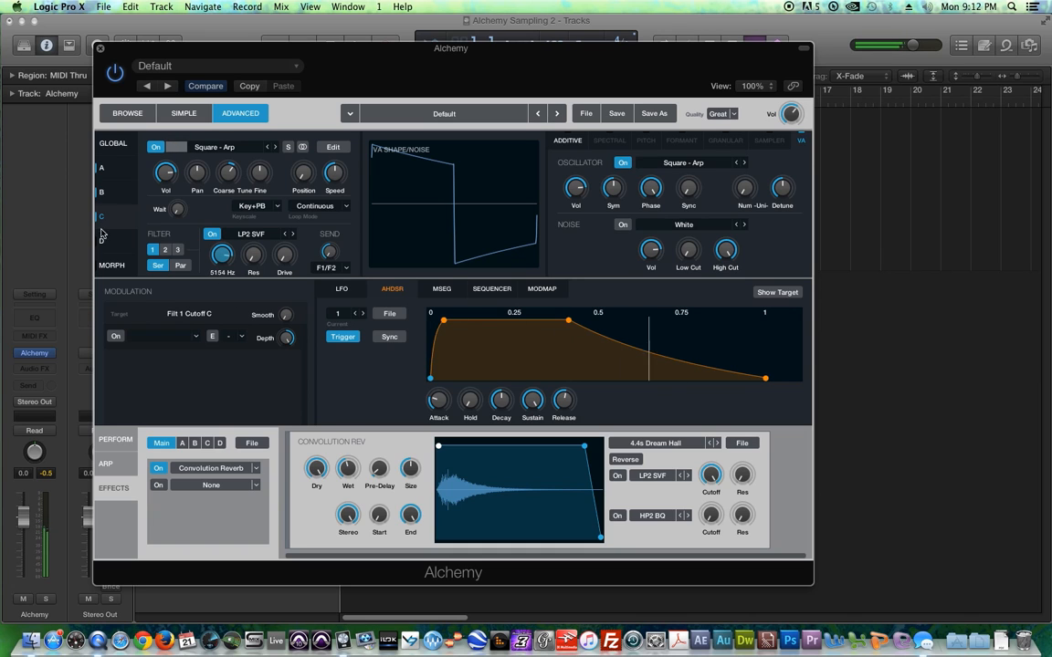
Set up an arpeggiator for source C only, with Up mode, an octave range of 3 and shorter note length.
click(107, 465)
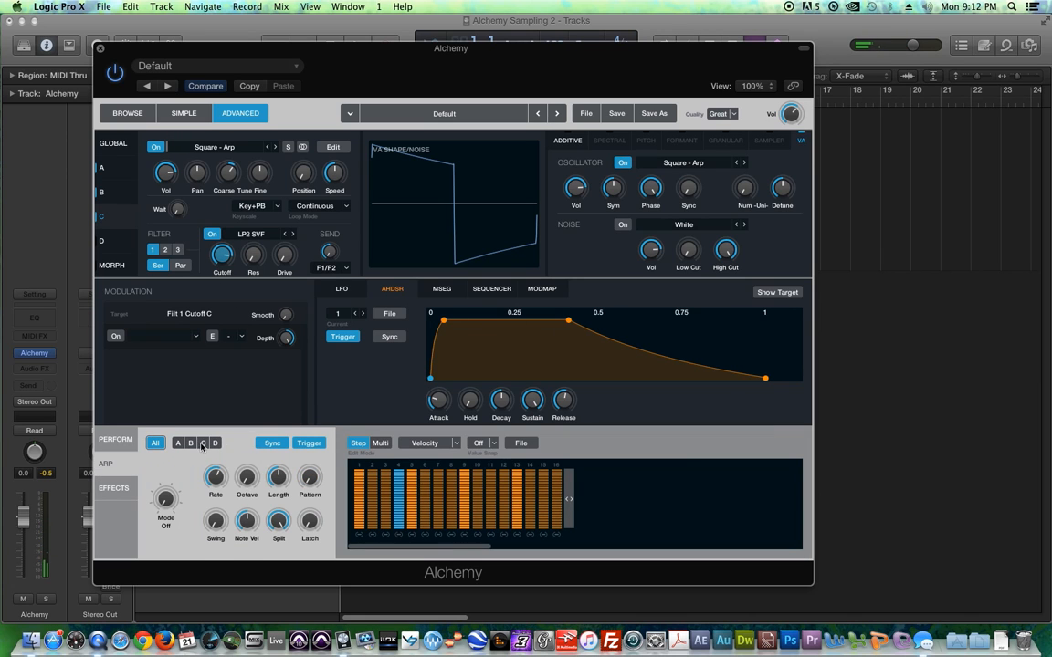
drag(178, 498, 179, 488)
drag(247, 476, 259, 424)
drag(278, 476, 276, 520)
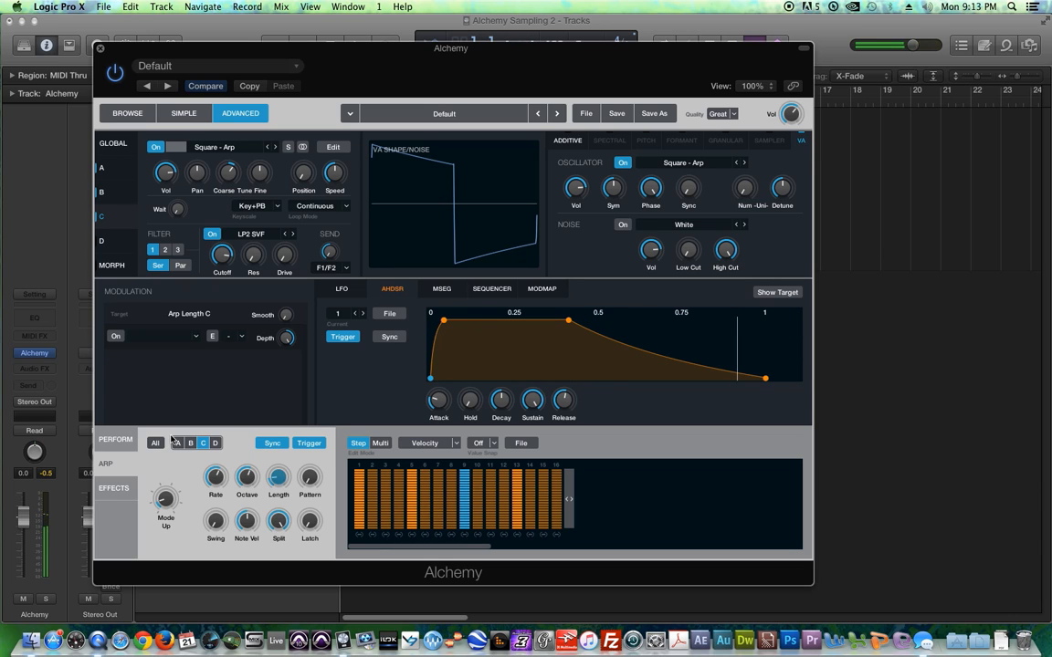
Lower source C's coarse tuning and switch the source off.
click(229, 175)
drag(231, 186, 233, 195)
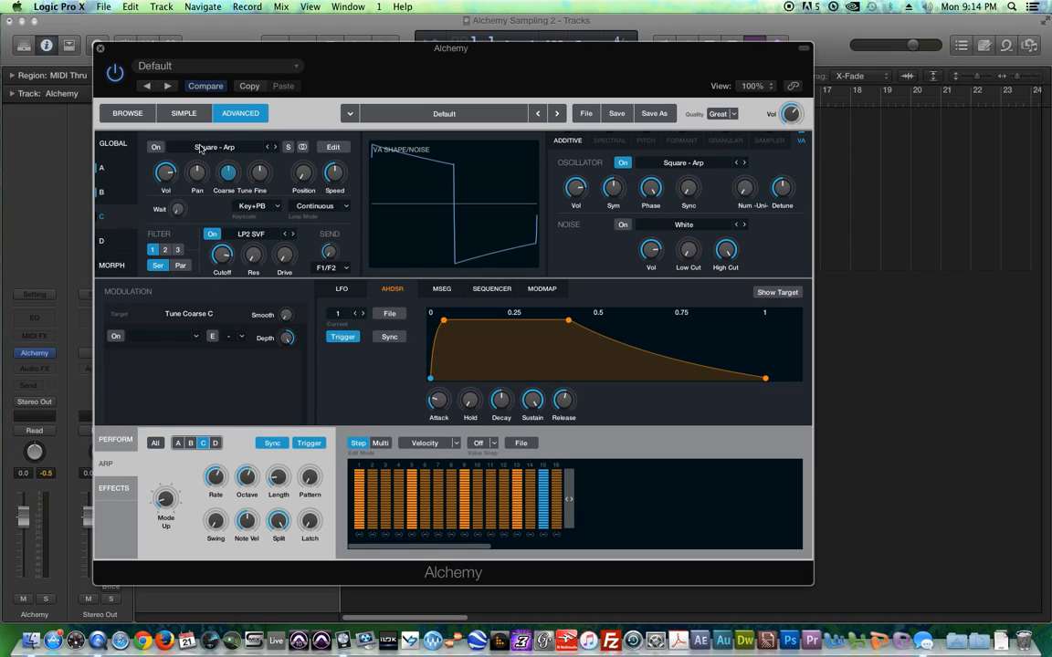
click(156, 146)
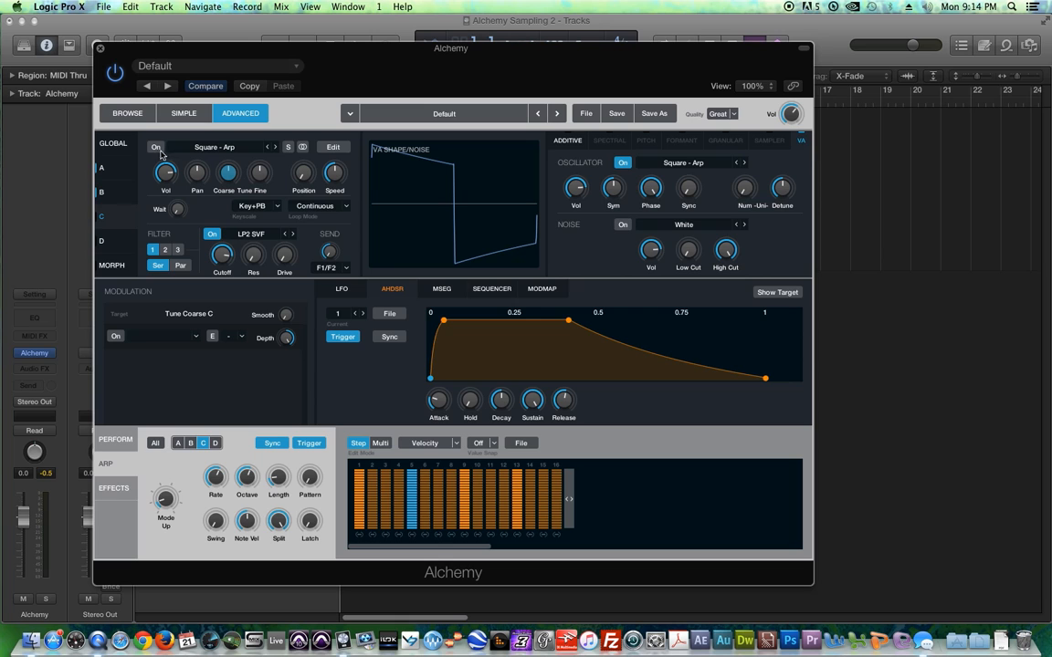
Start an audio import for source C and browse the MEDIA drive's AUDIO folder to zzz Sample Library.
click(216, 151)
click(208, 164)
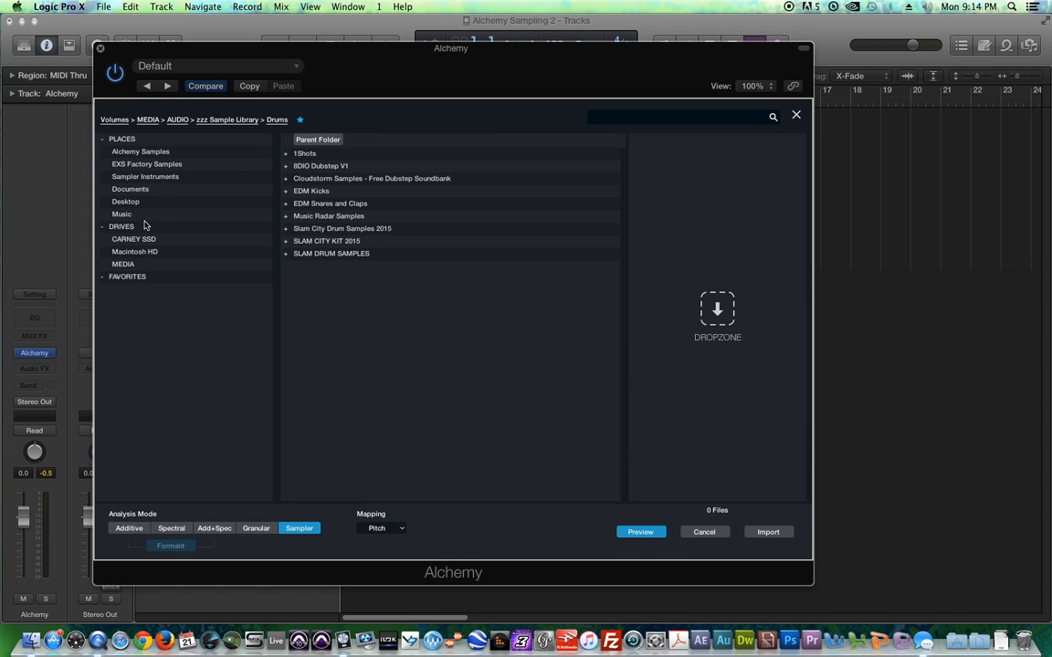
click(124, 265)
click(301, 167)
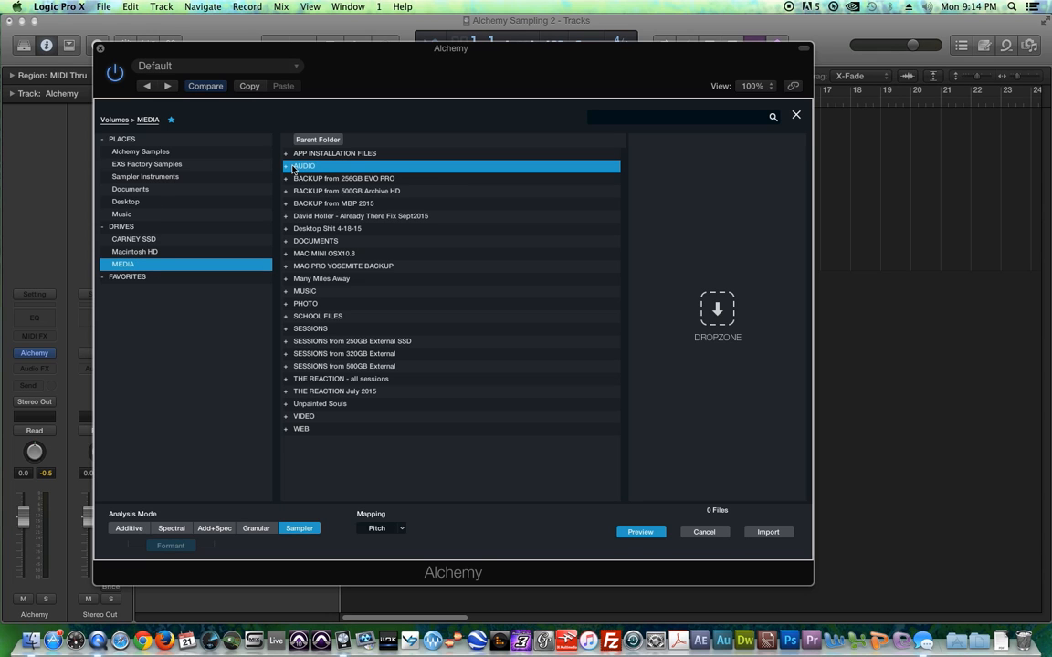
double_click(293, 168)
click(325, 204)
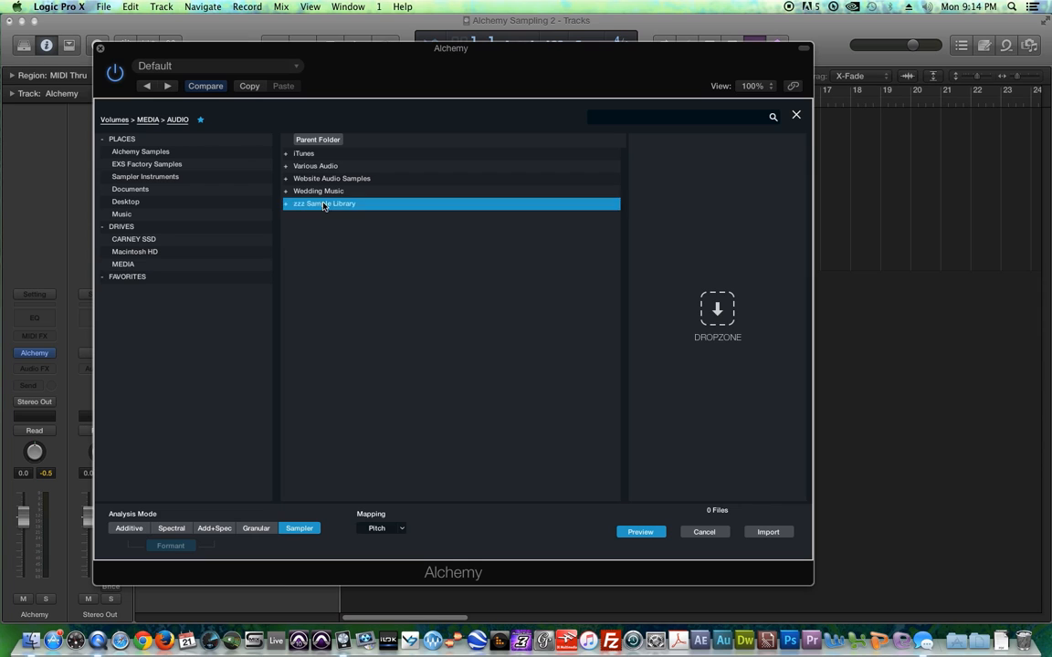
double_click(324, 204)
Import gatekick.aif from Drums > 1Shots > Assorted 1Shots into source C in Sampler mode.
click(301, 166)
double_click(301, 166)
click(305, 154)
double_click(306, 153)
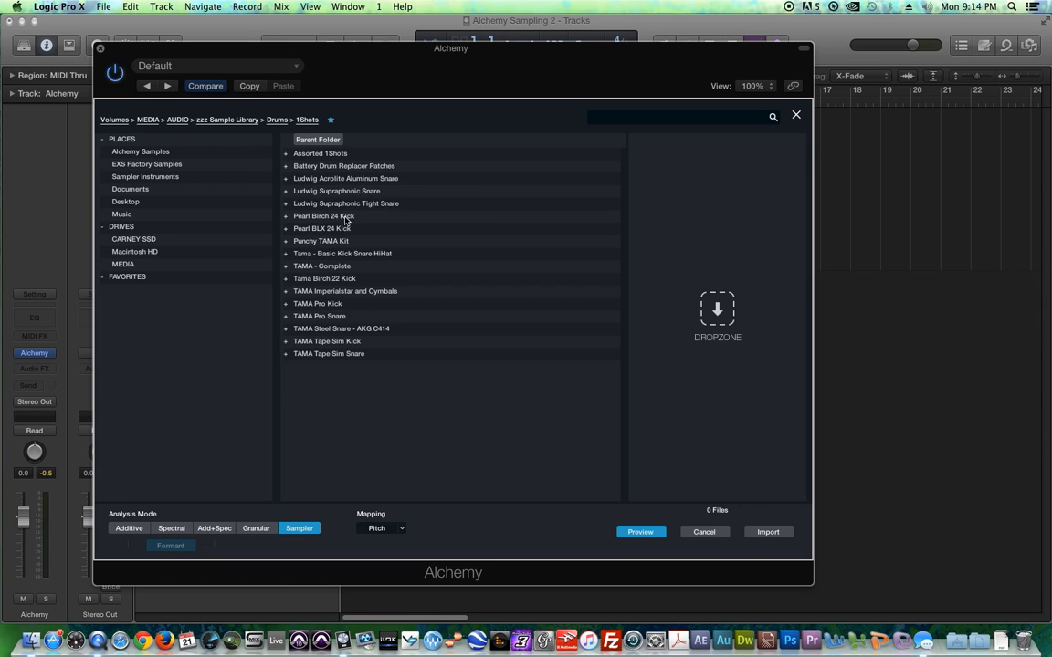
click(339, 155)
double_click(340, 155)
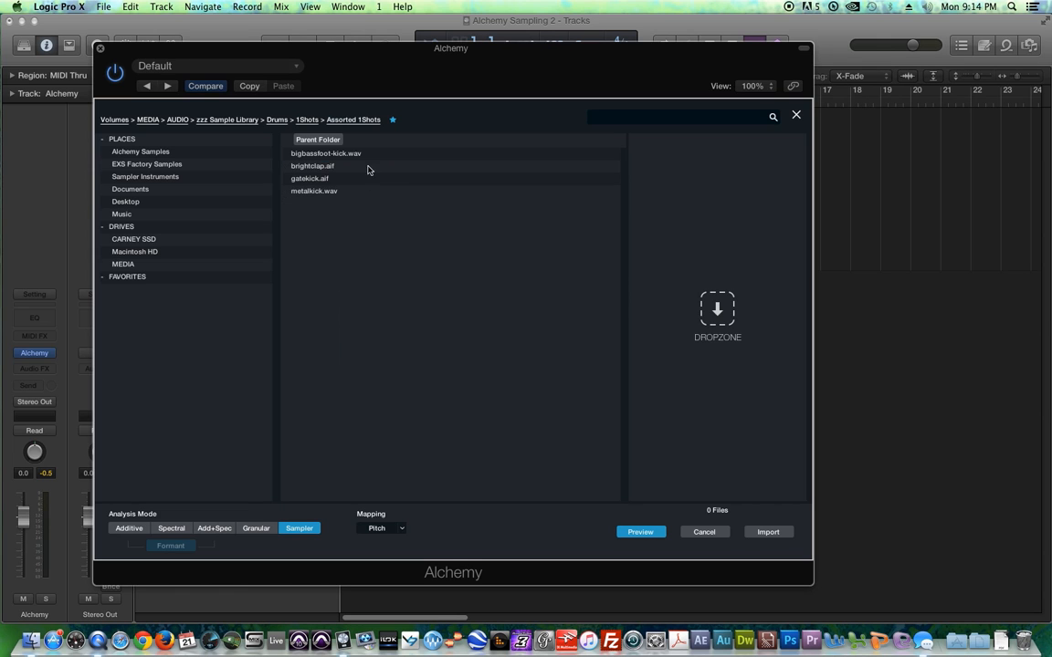
click(319, 178)
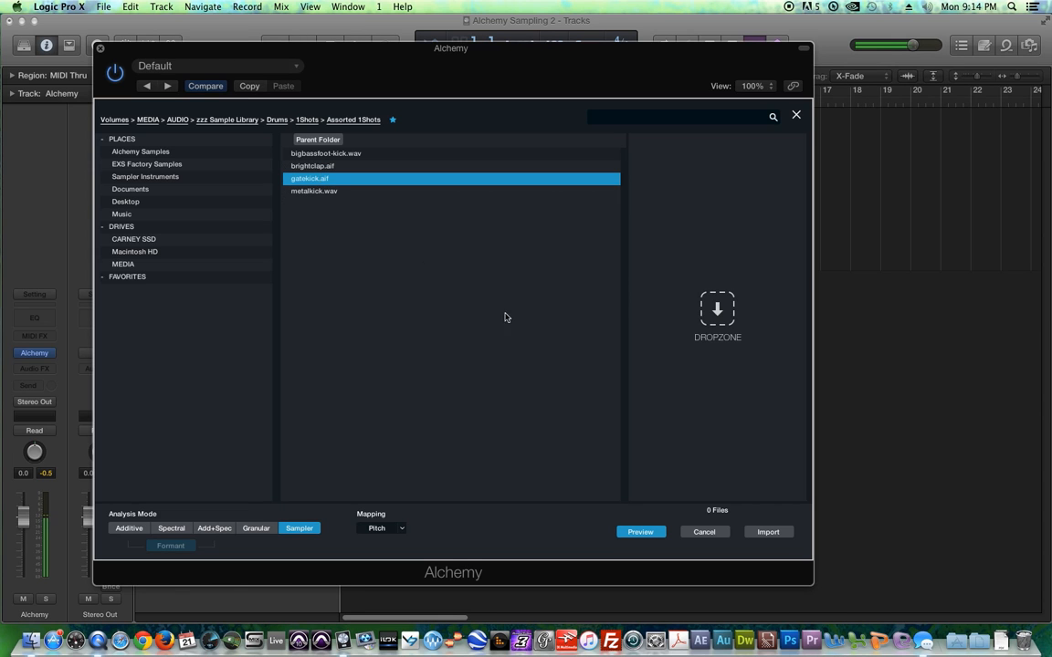
click(768, 533)
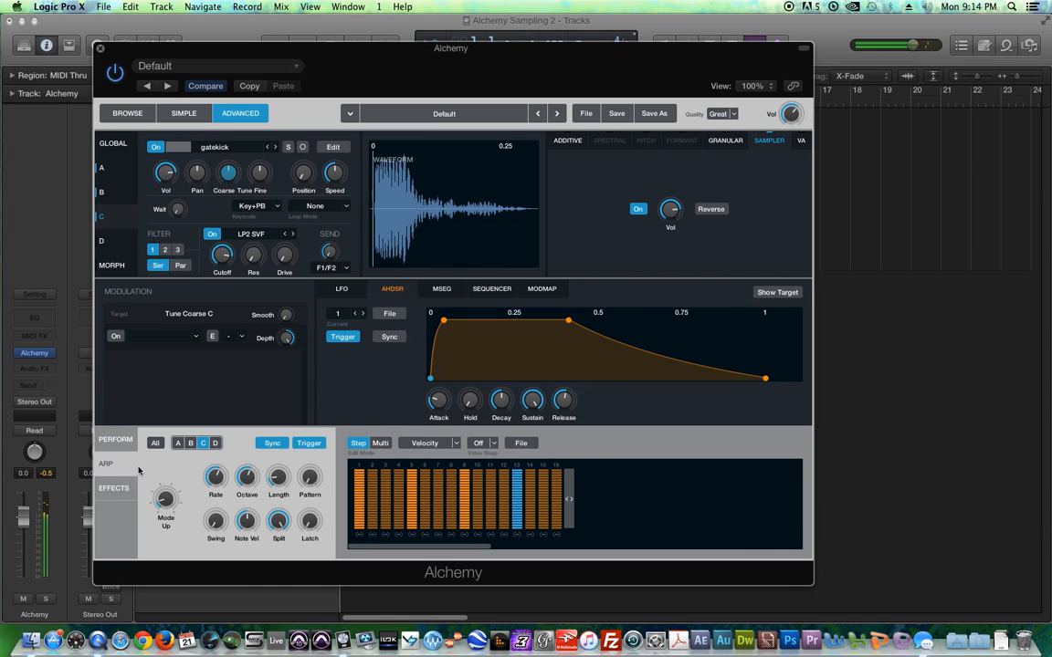
Turn off keyscale for the gatekick source and limit source C to 1 voice in Retrigger mode.
click(252, 208)
click(256, 228)
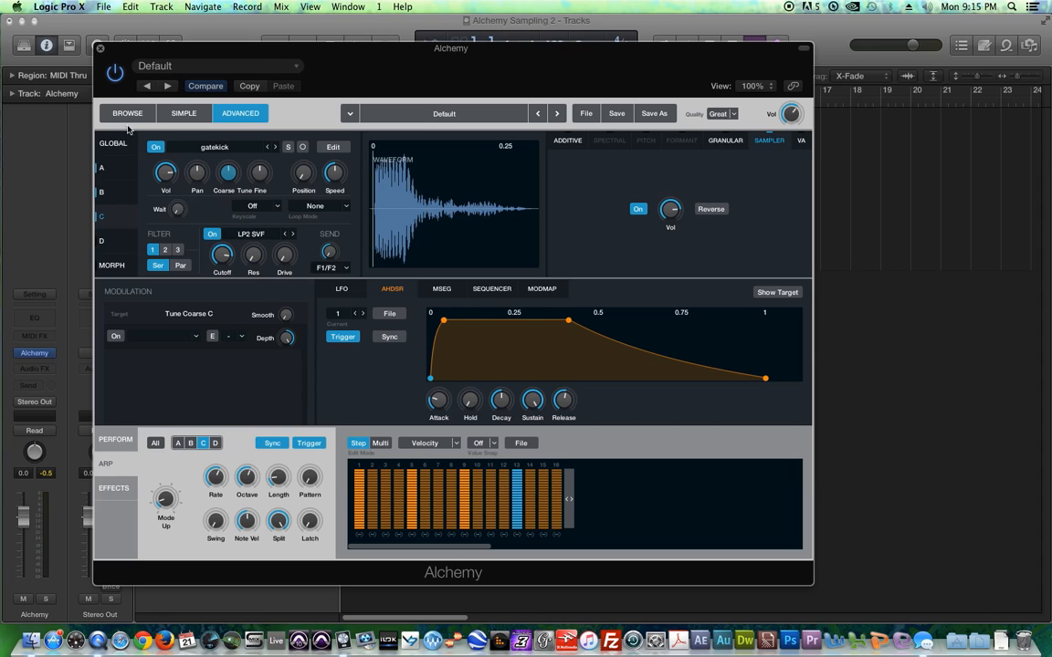
click(113, 144)
click(732, 219)
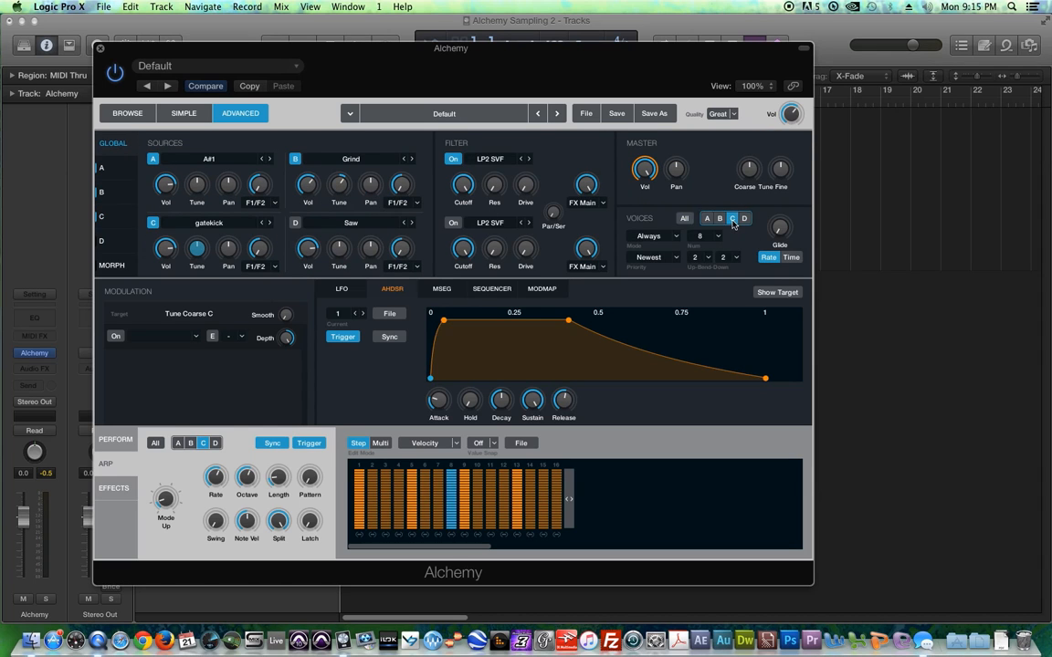
click(715, 235)
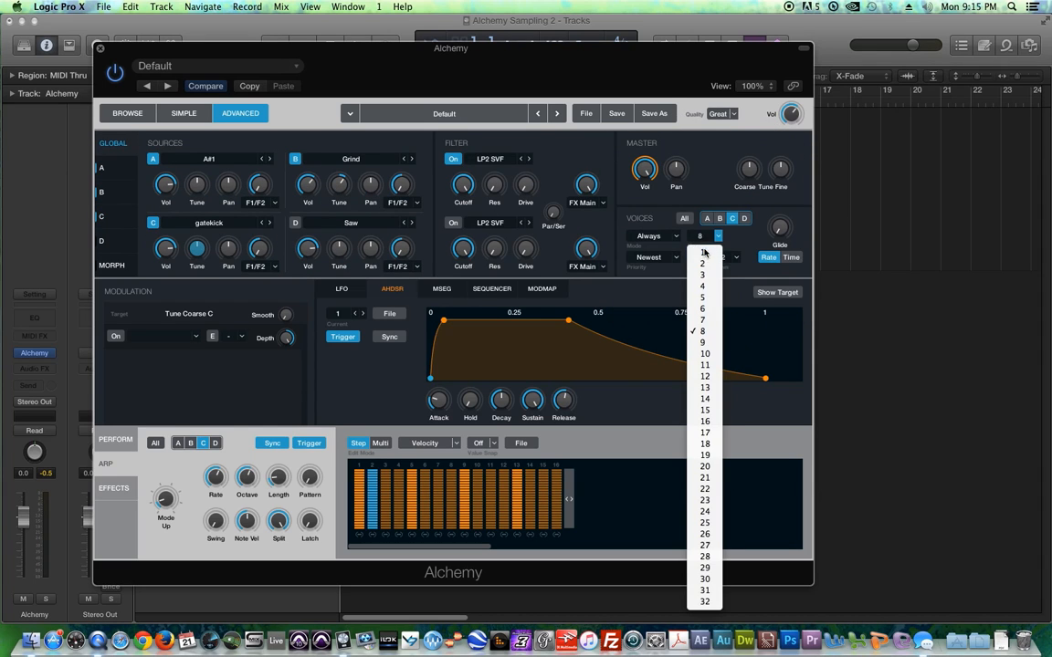
click(643, 217)
click(678, 239)
click(664, 260)
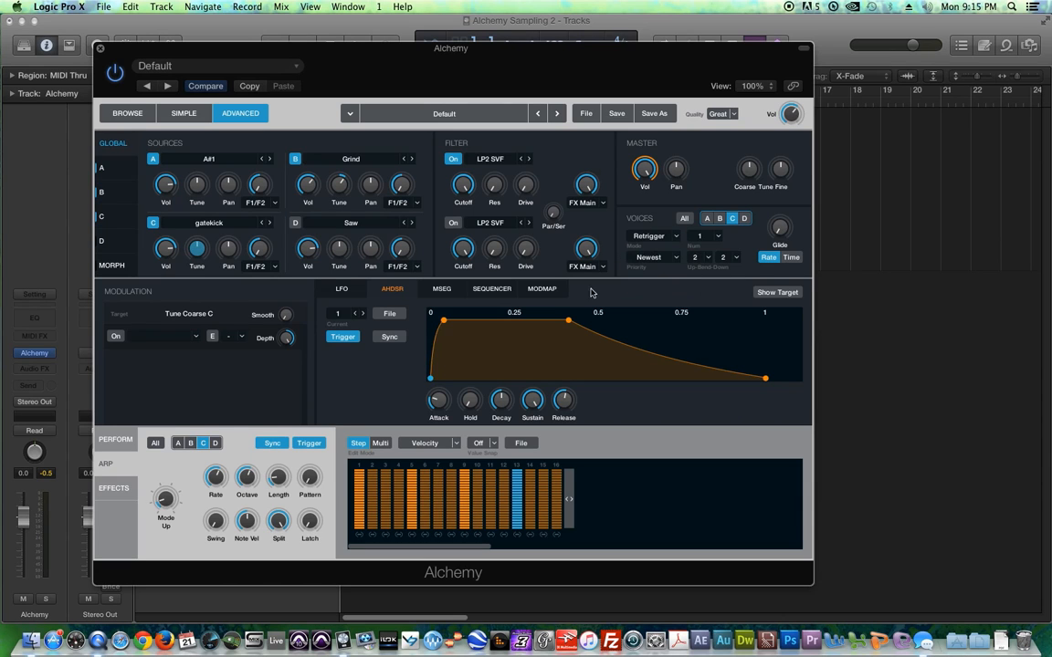
Switch off sources A and B and redraw source C's arp velocities: full on steps 1, 5, 9, 13, low on 4, 8, 15, 16, zero elsewhere.
click(110, 194)
click(102, 168)
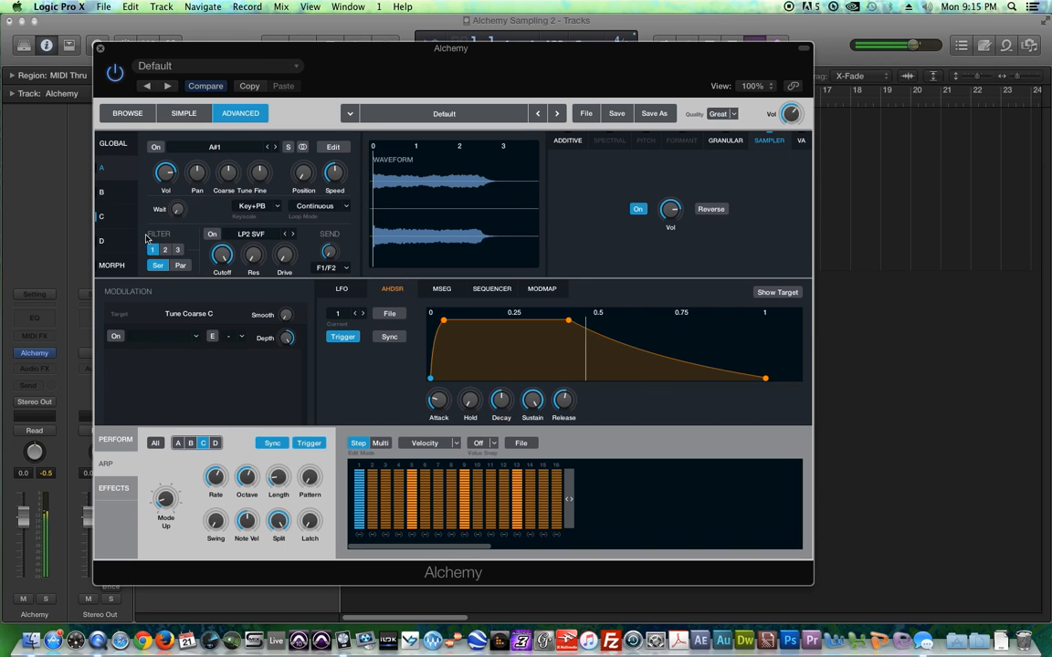
mouse_move(299, 518)
mouse_move(215, 484)
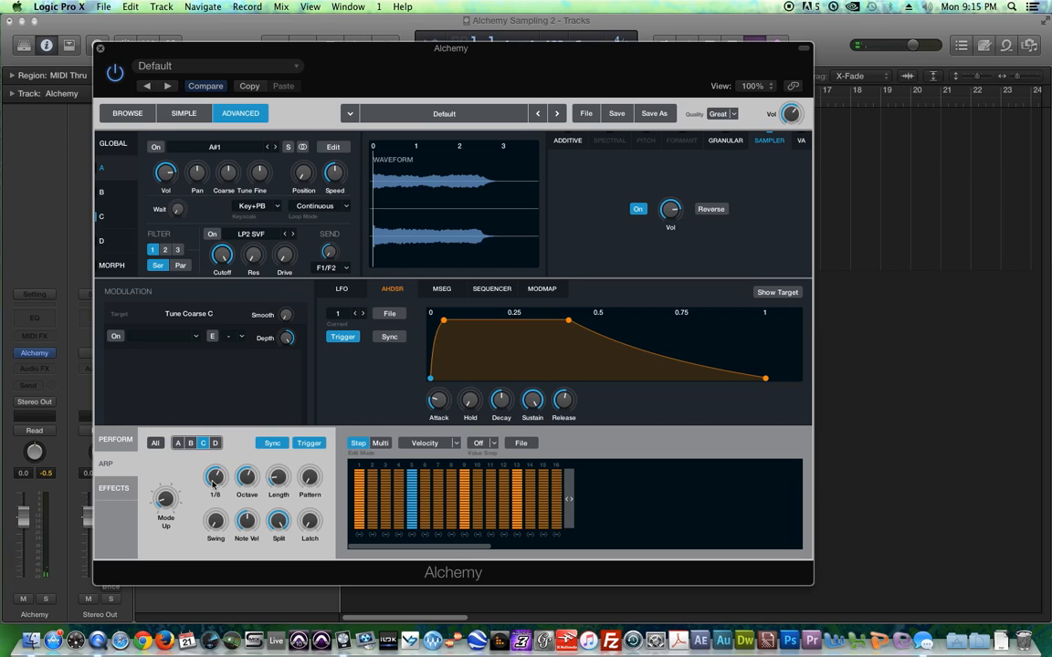
mouse_move(372, 520)
mouse_down()
mouse_move(387, 544)
mouse_move(546, 535)
mouse_move(567, 548)
mouse_up()
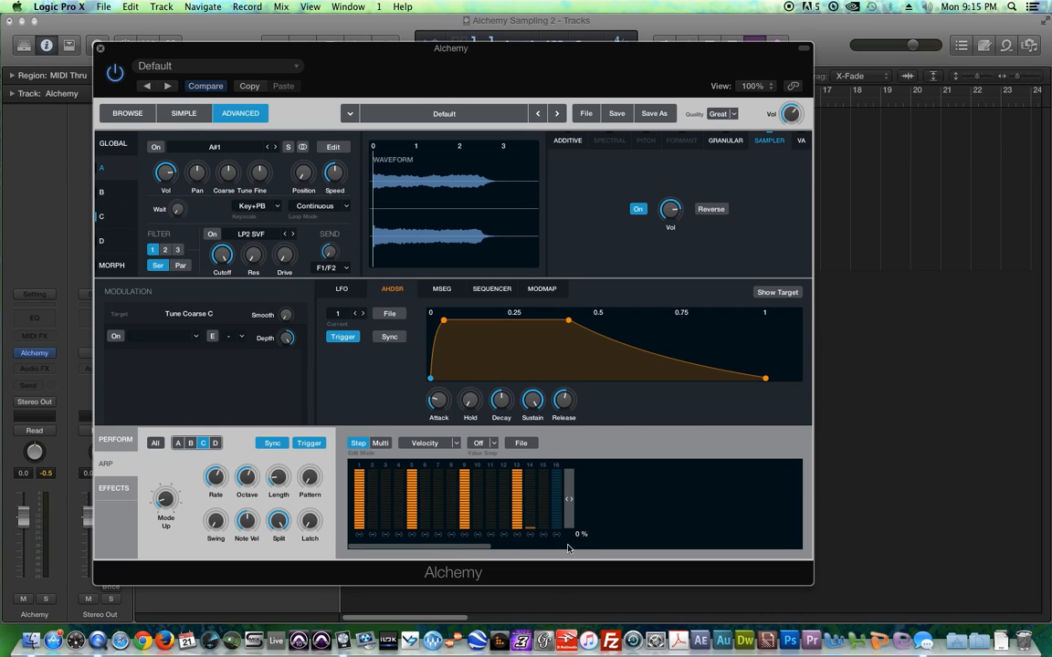
drag(545, 519, 557, 508)
click(456, 521)
click(399, 517)
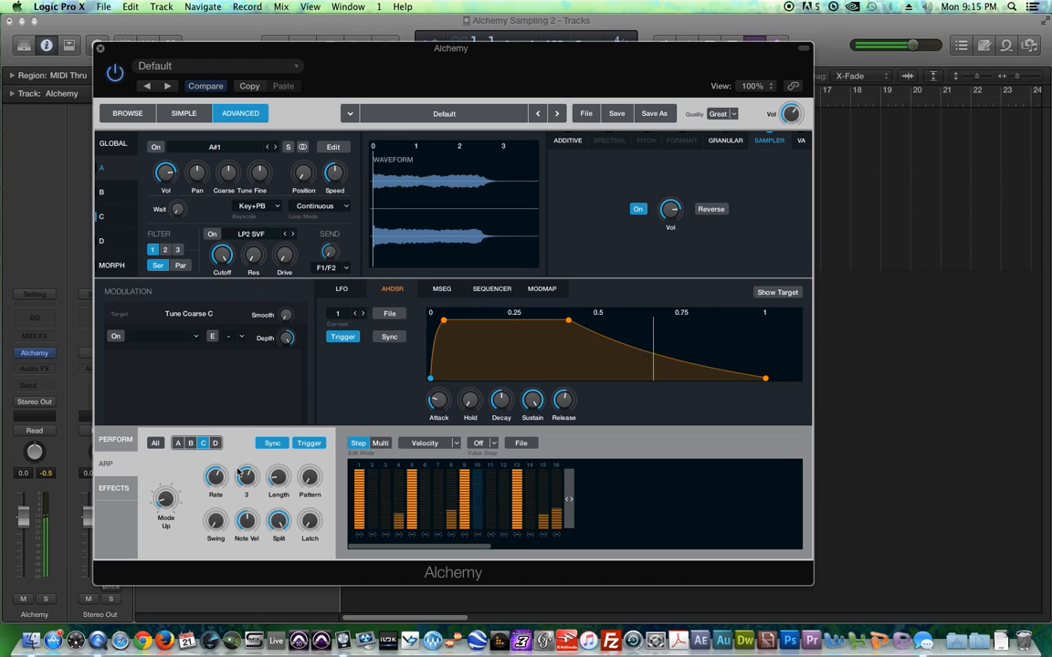
Start an audio import for source D and browse zzz Sample Library to Loops > Drum Stems > 000 TAMA Imperialstar Samples (48k).
click(111, 237)
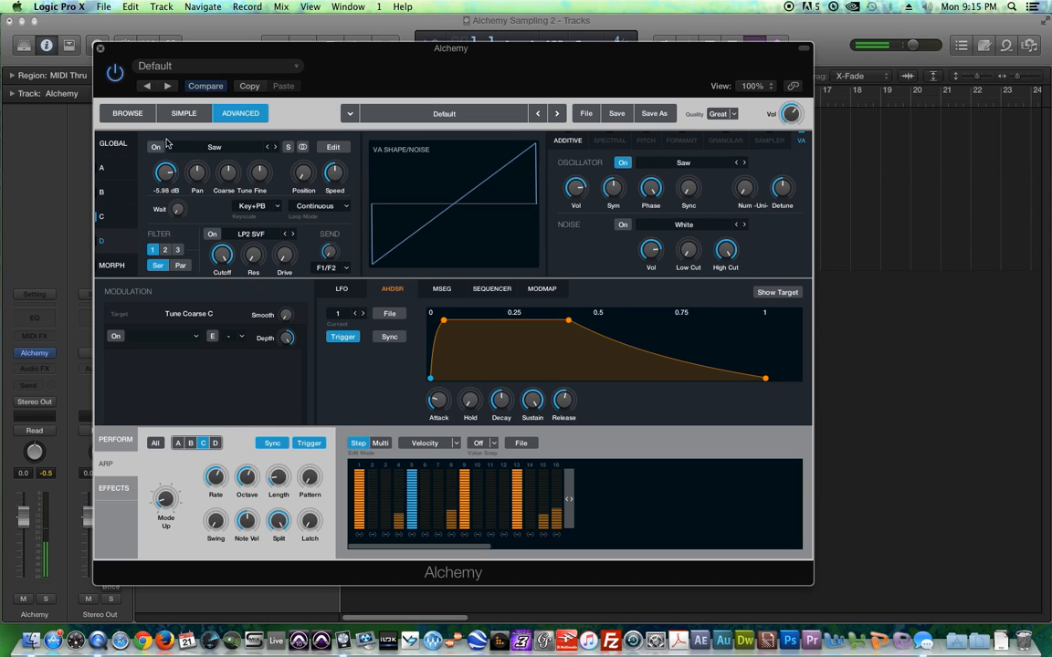
click(218, 152)
click(205, 164)
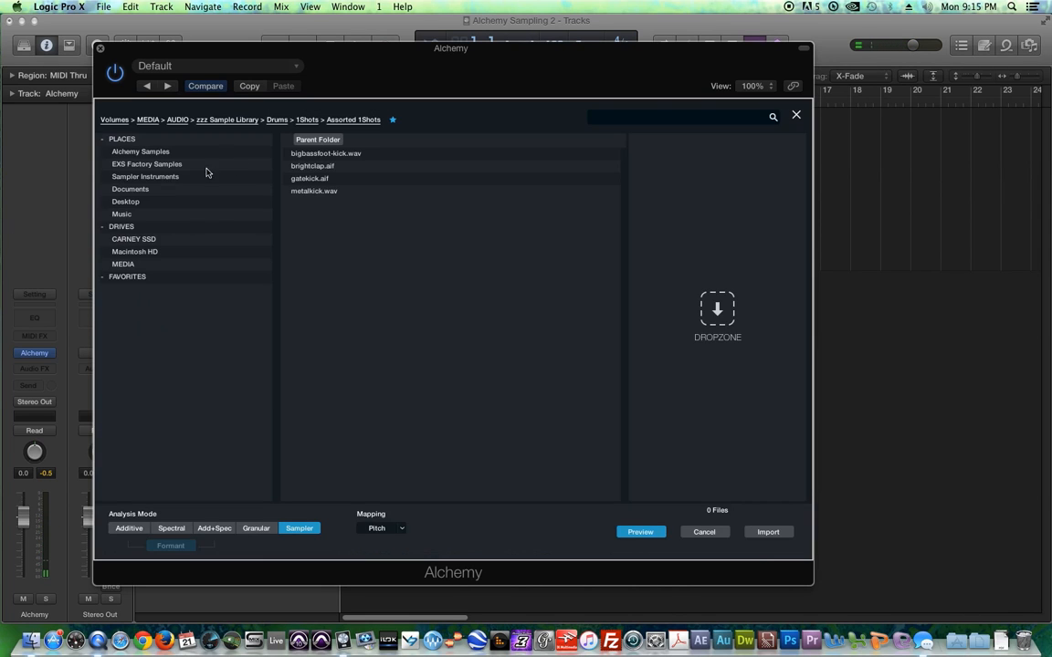
click(275, 120)
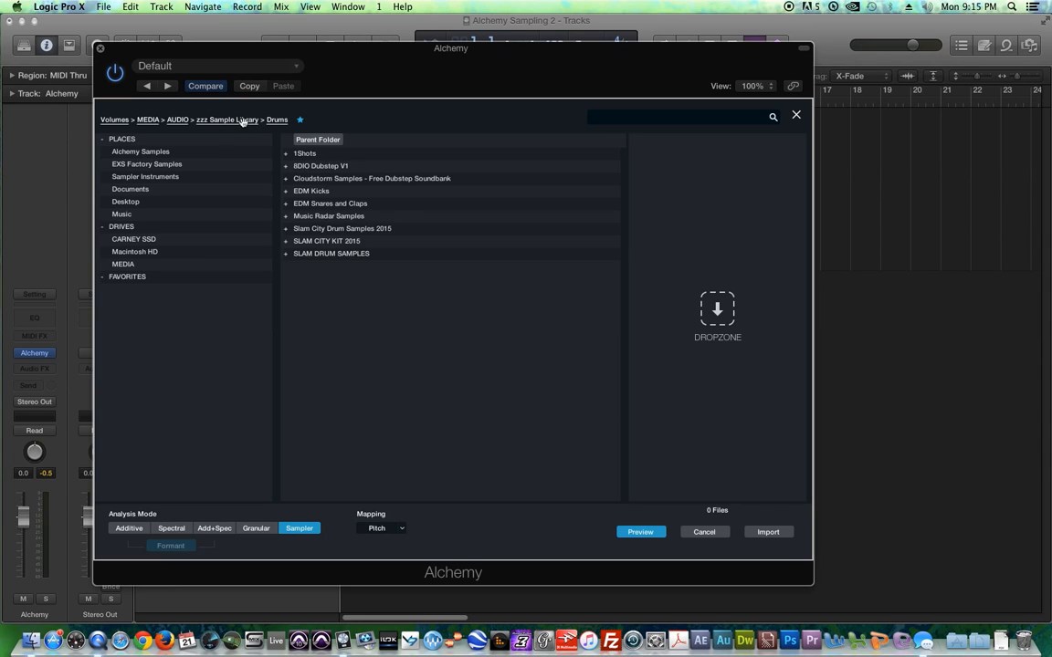
click(243, 120)
click(309, 204)
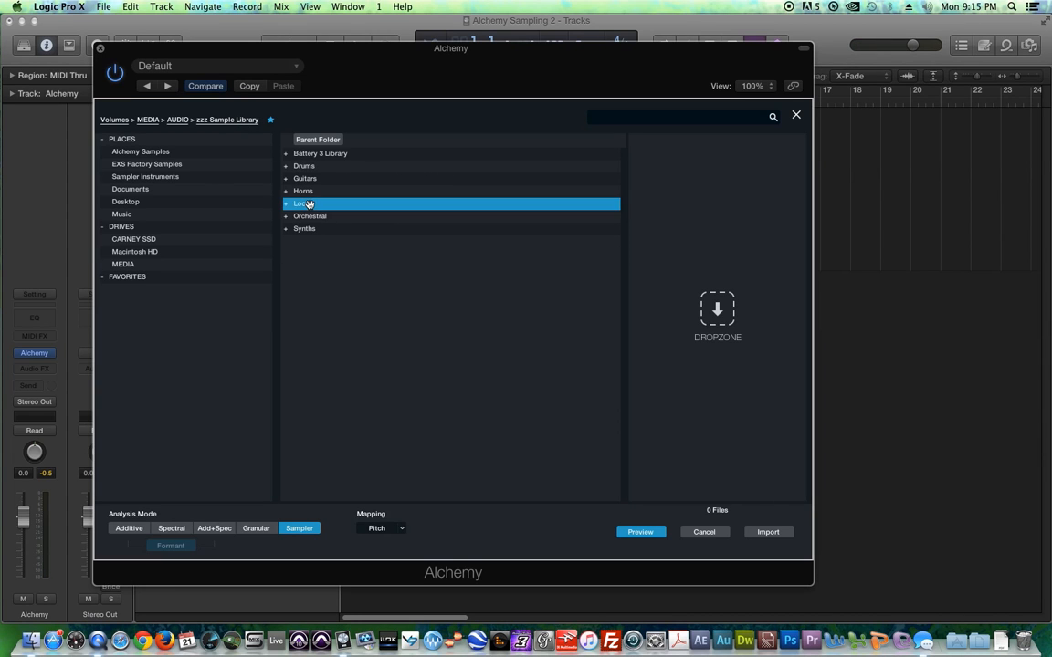
double_click(312, 204)
double_click(315, 154)
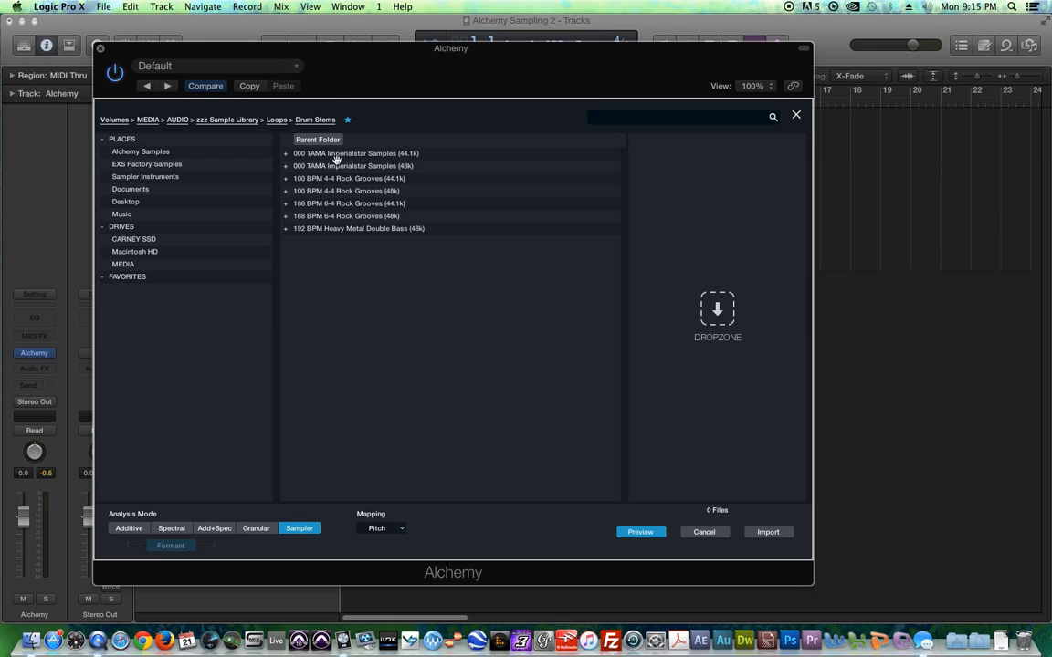
double_click(360, 166)
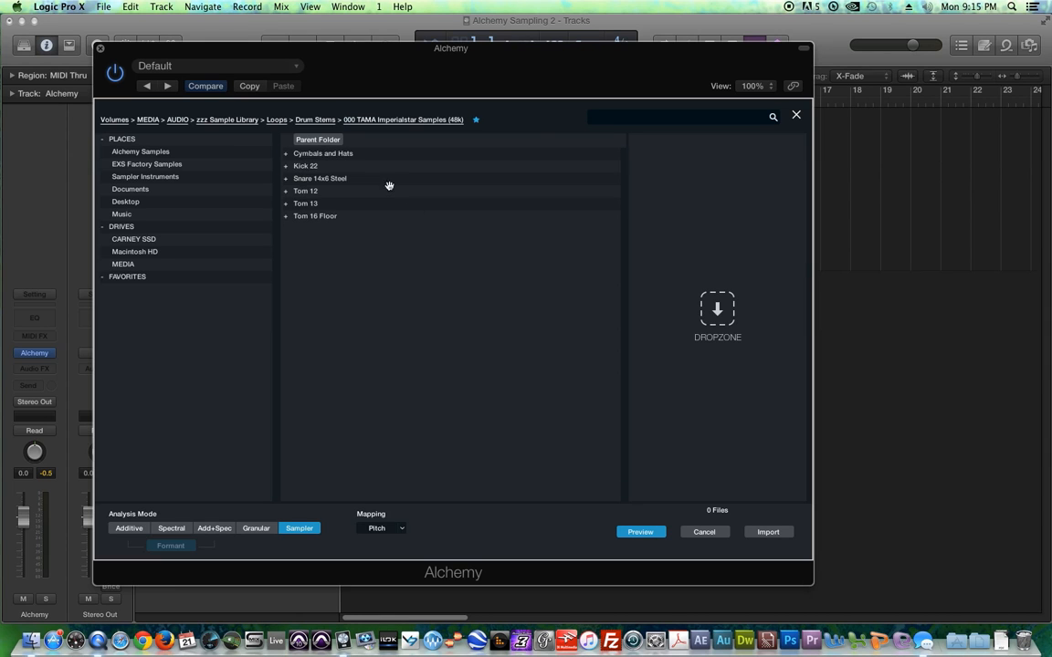
Import tom 16 flam 1.wav from the Tom 16 Floor folder into source D in Sampler mode.
click(311, 204)
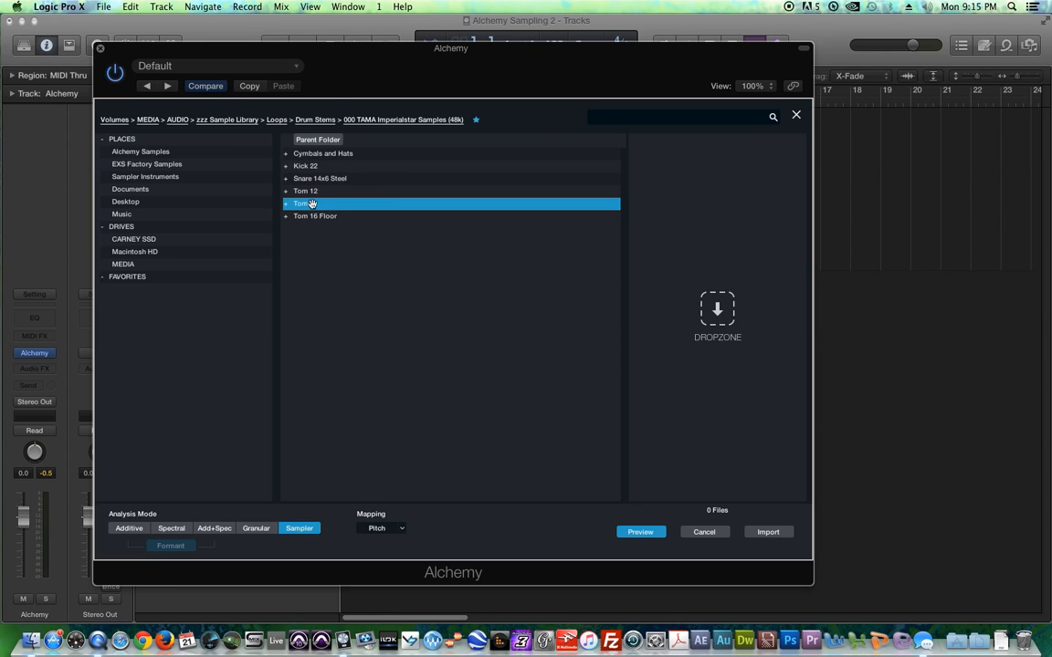
double_click(314, 216)
click(327, 155)
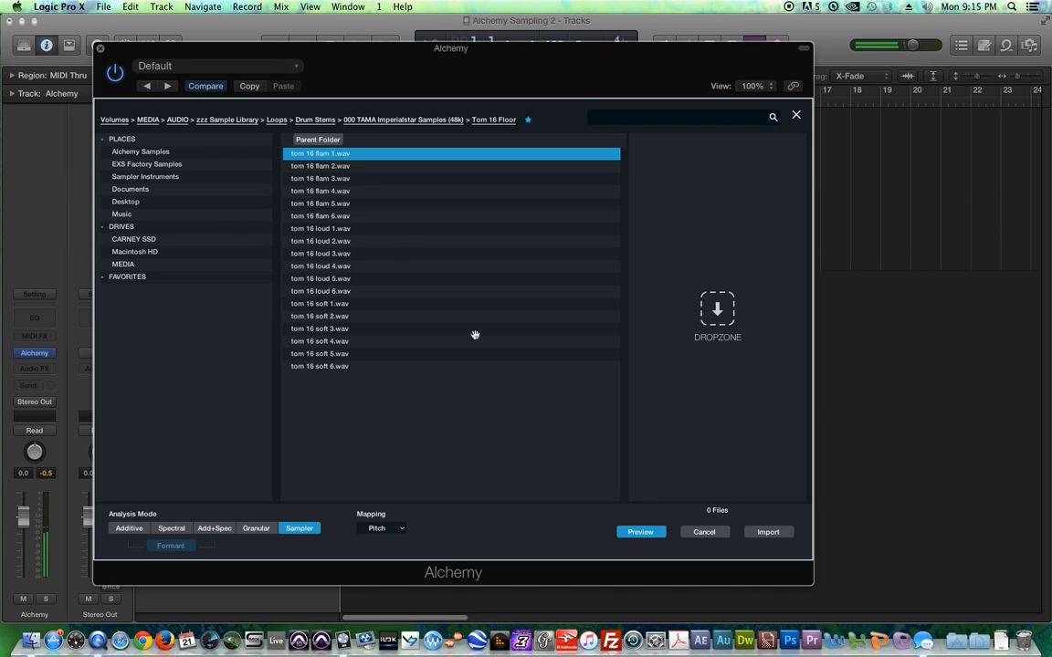
click(768, 533)
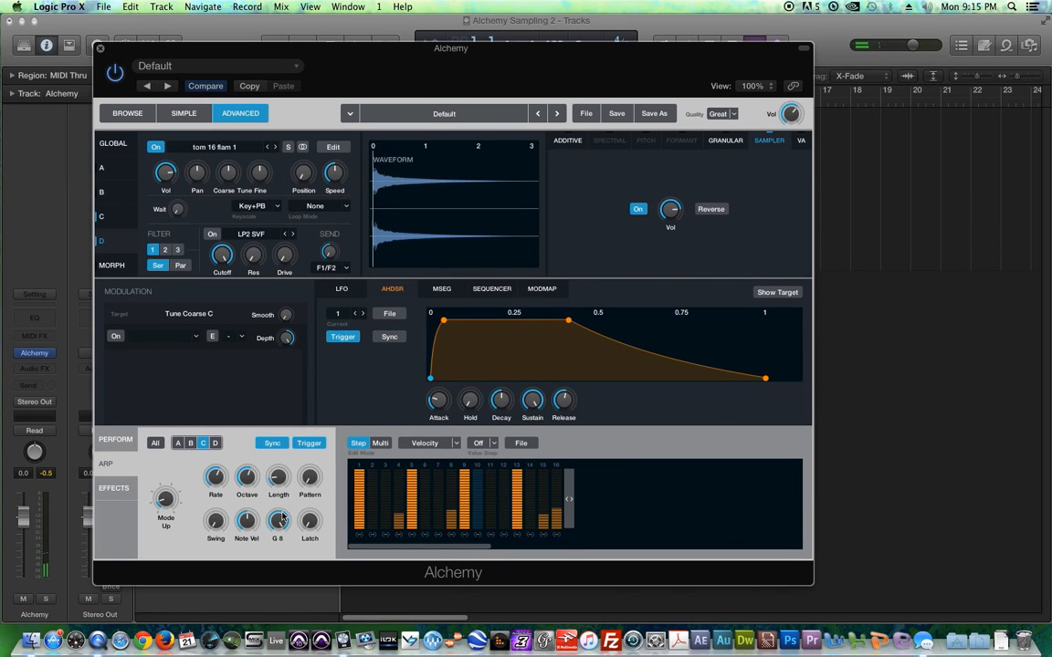
Turn off keyscale for the tom source and limit source D to 1 voice in Retrigger mode.
click(261, 212)
click(251, 222)
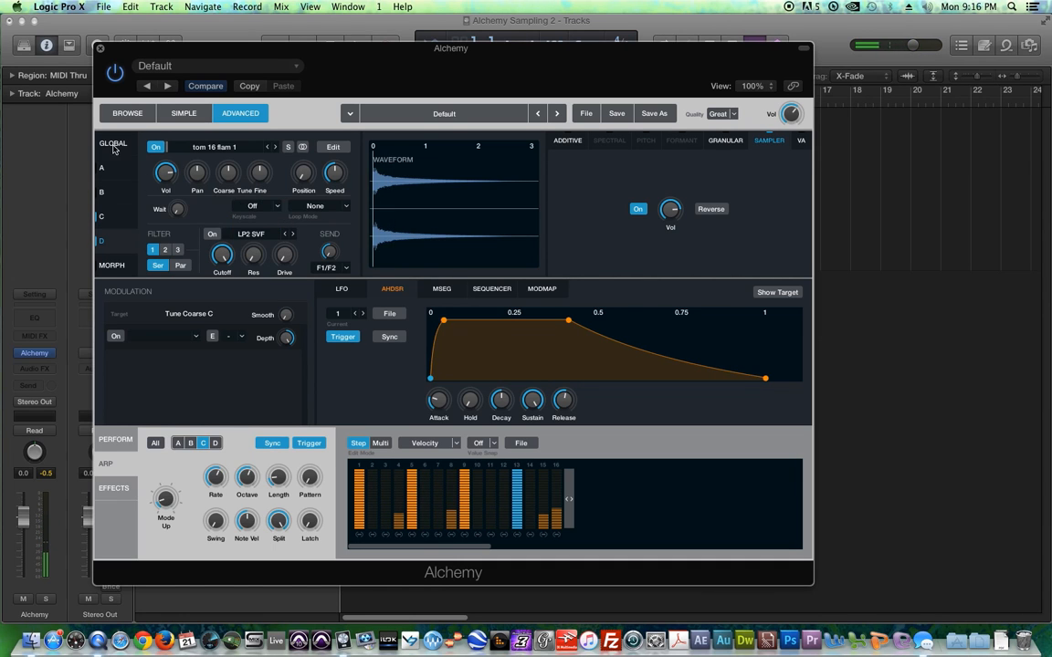
click(113, 144)
click(744, 219)
click(718, 236)
click(712, 253)
click(674, 237)
click(656, 264)
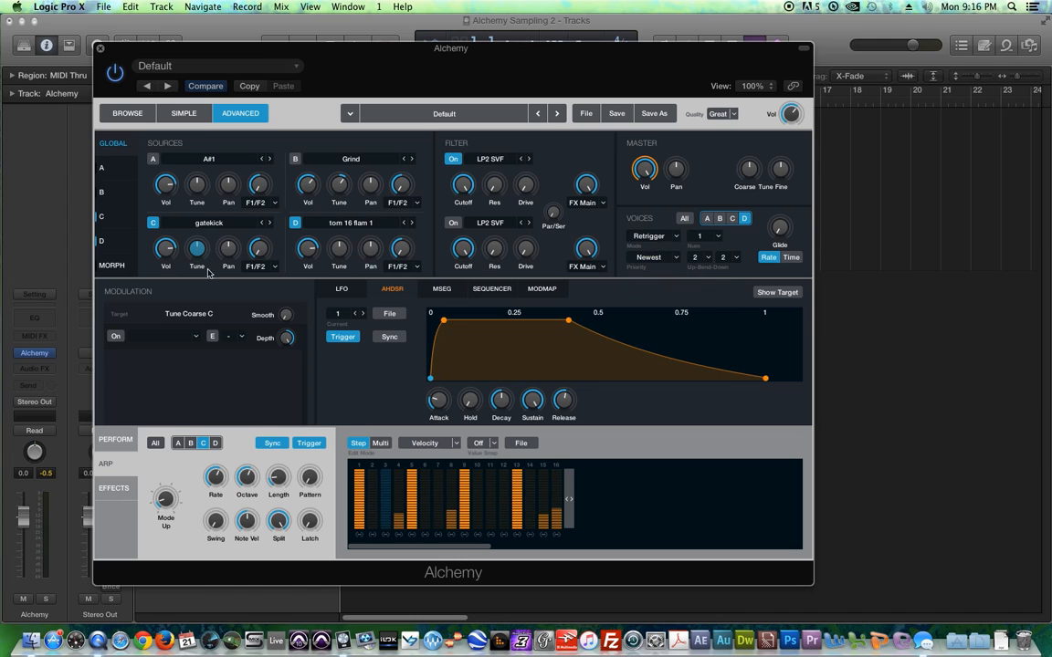
Set source D's arpeggiator to Up mode and zero its velocities on all steps except 1, 5, 9 and 13.
click(107, 243)
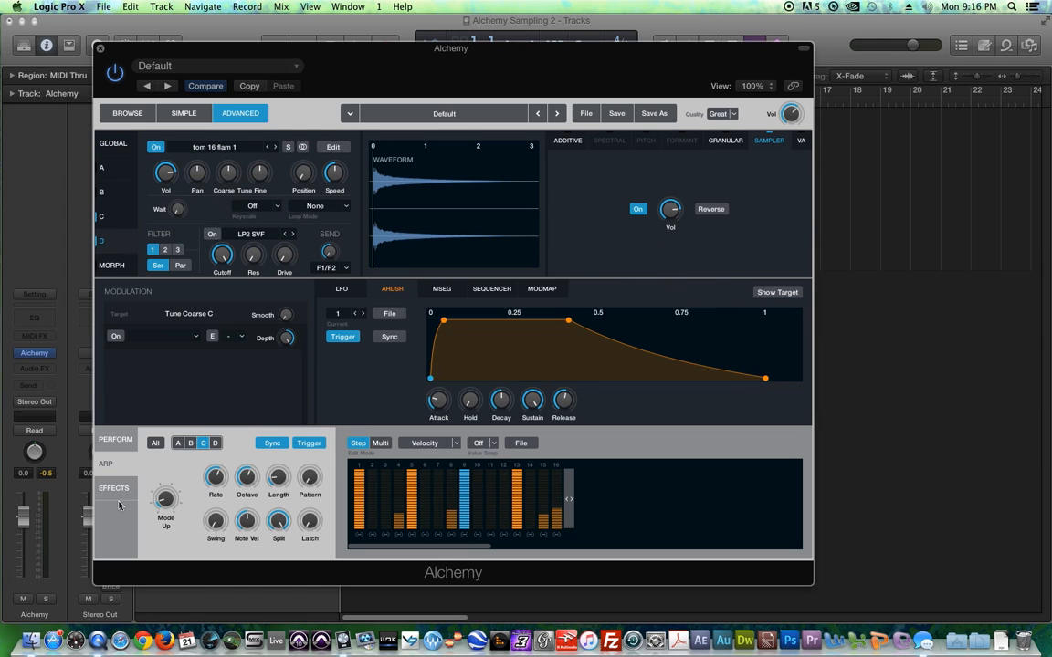
click(216, 443)
click(166, 498)
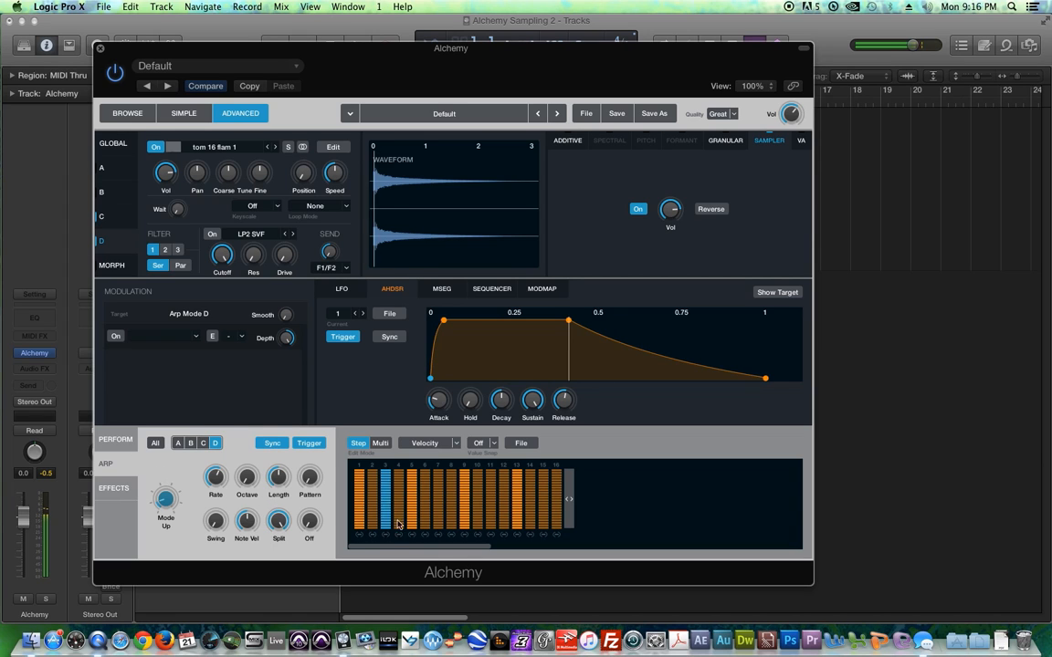
mouse_move(372, 498)
mouse_down()
mouse_move(384, 531)
mouse_move(399, 533)
mouse_move(374, 536)
mouse_move(452, 551)
mouse_move(557, 548)
mouse_up()
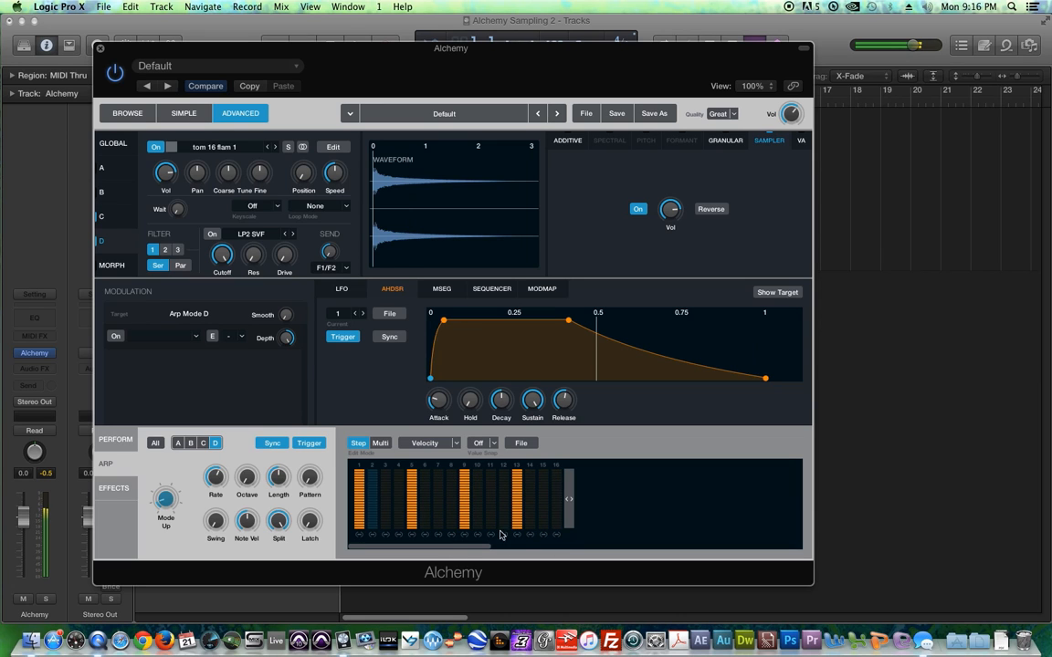
Vary source D's arp velocities: lower steps 5, 9 and 13, with 13 at about 56%, and add partial hits on 4, 7, 12 and 16.
mouse_move(411, 521)
mouse_down()
mouse_move(399, 493)
mouse_move(438, 509)
mouse_move(464, 495)
mouse_move(517, 494)
mouse_up()
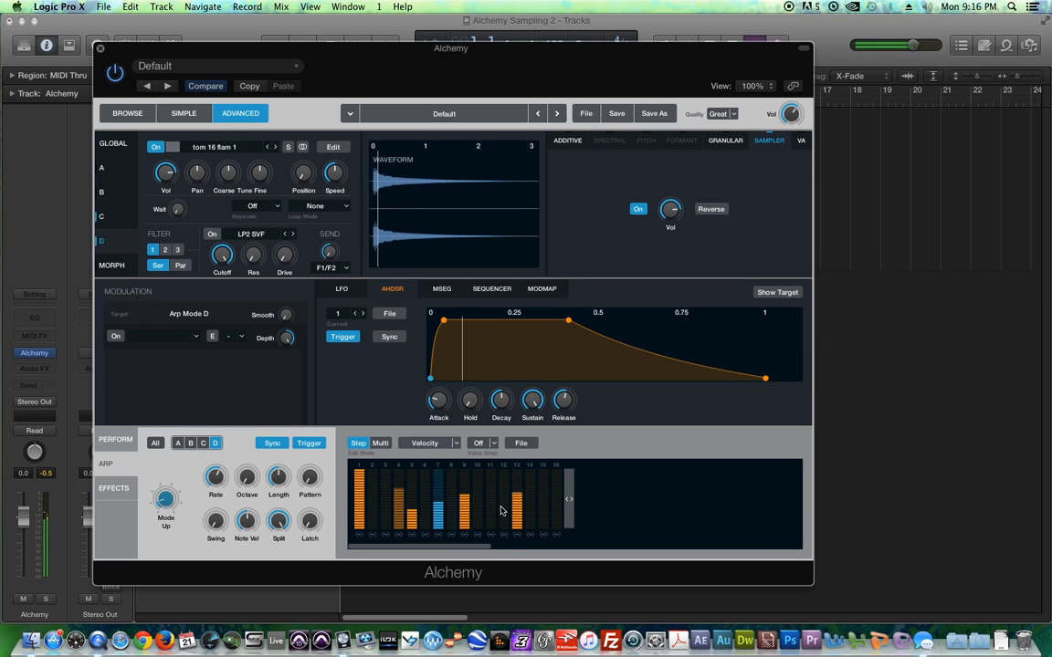
click(504, 515)
click(554, 517)
drag(518, 499, 518, 499)
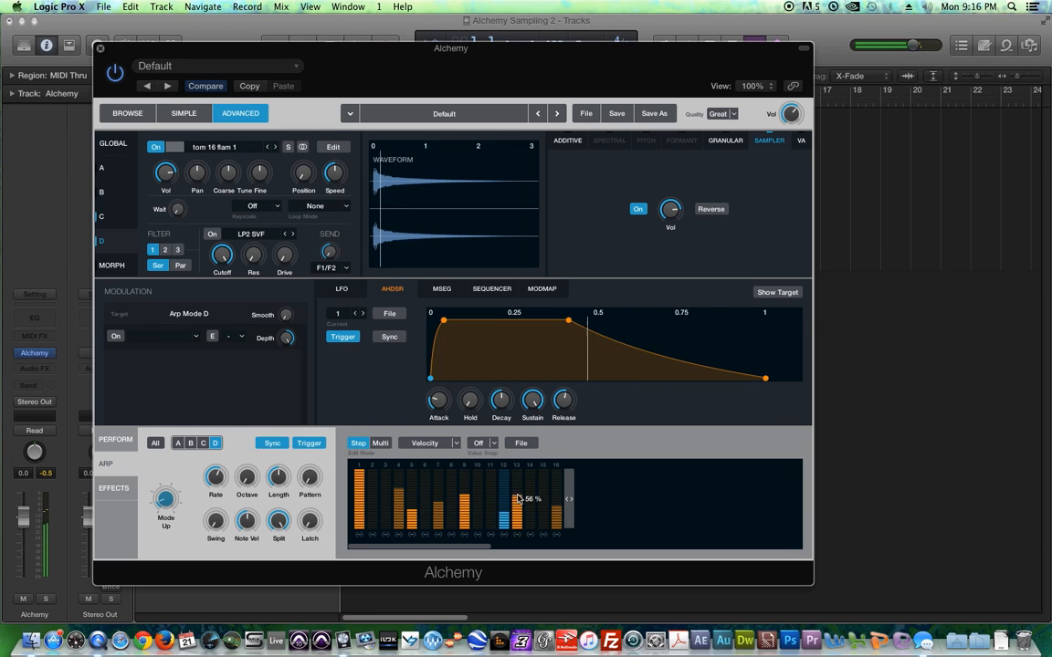
Draw source D's arp pan values above centre on steps 4 and 7 and below centre on steps 5 and 9, matching its velocity hits.
click(461, 446)
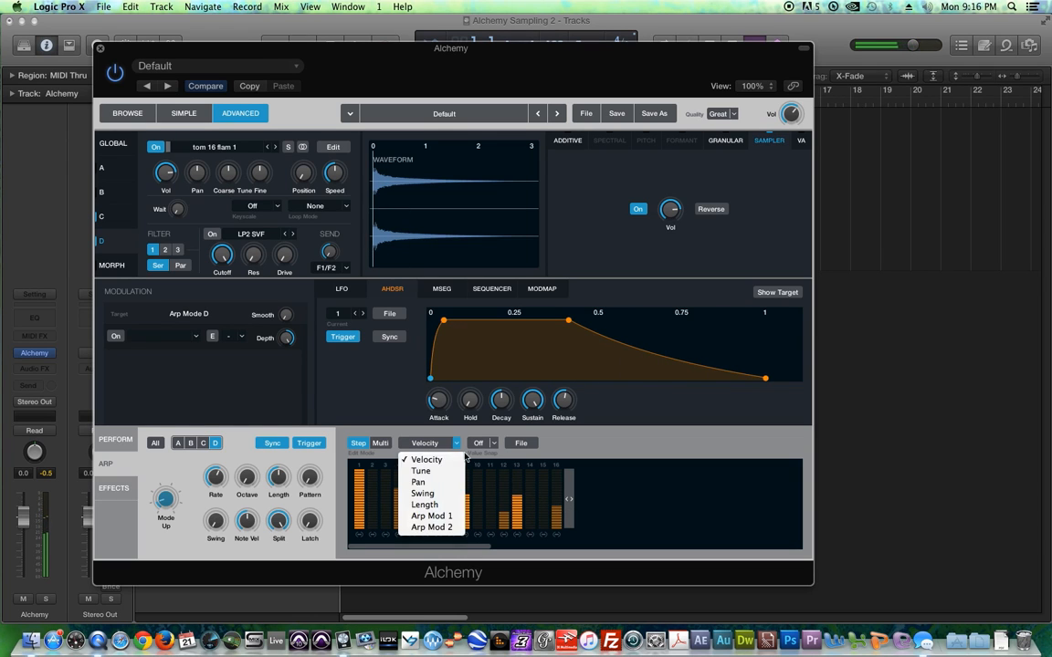
click(425, 490)
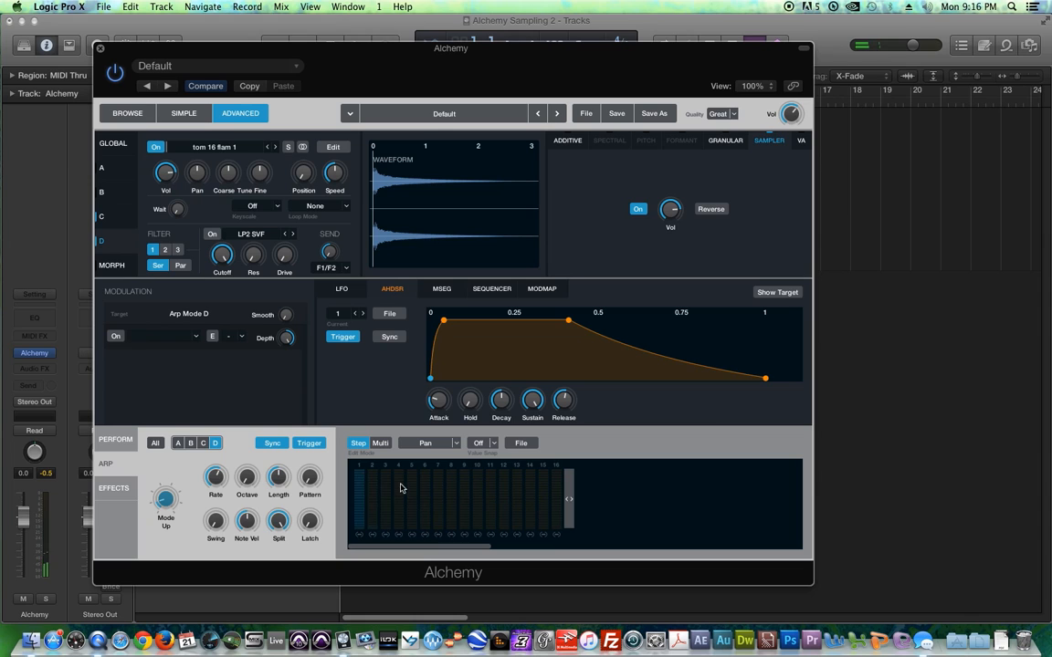
click(429, 443)
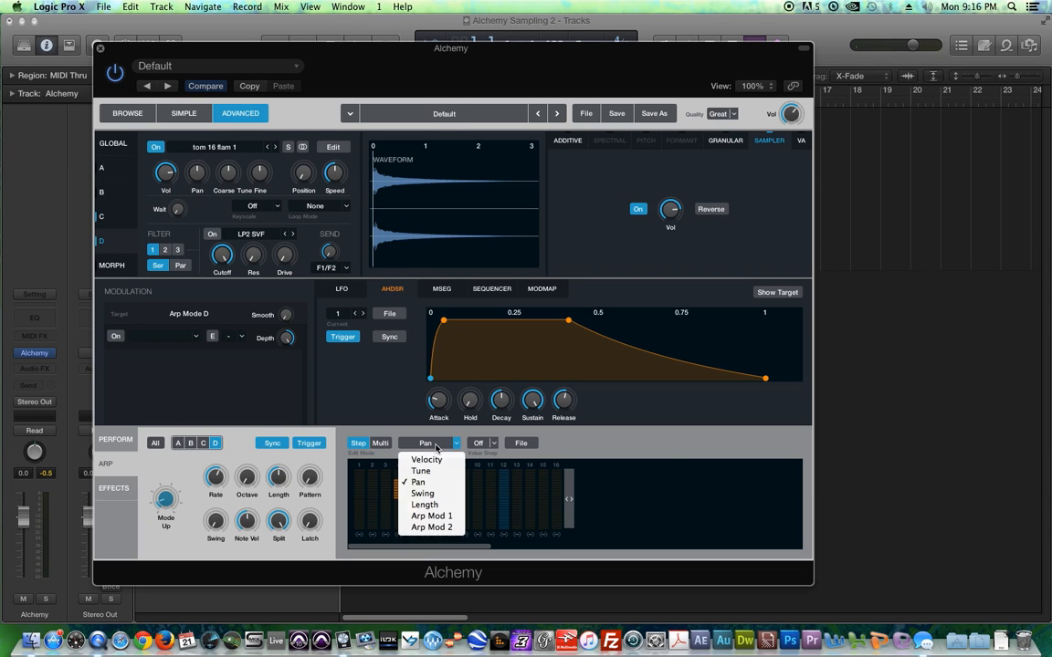
click(438, 461)
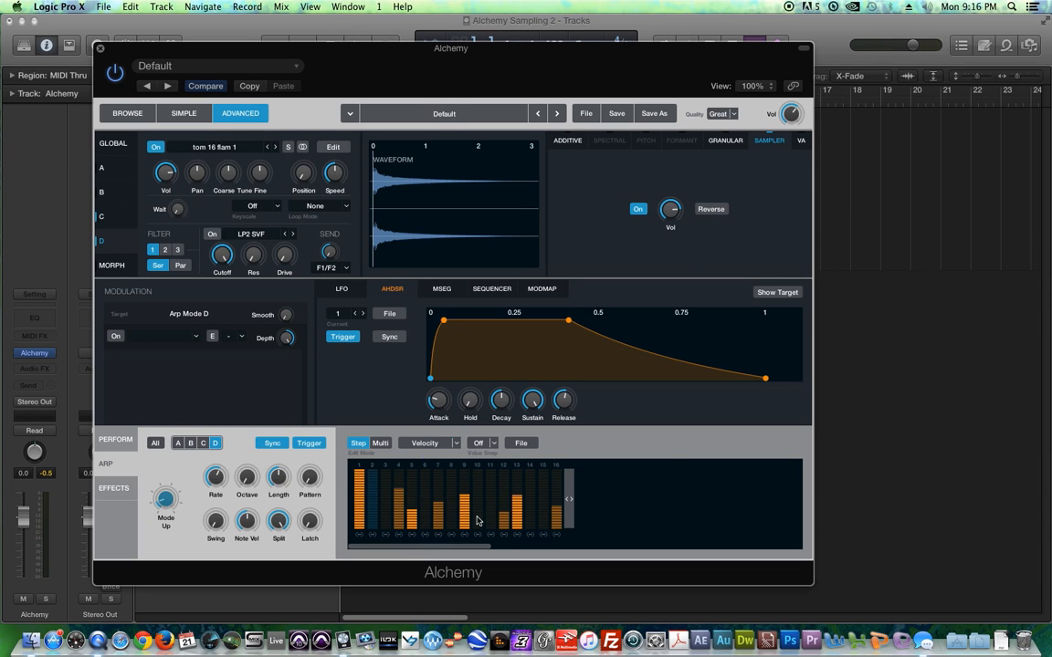
click(435, 445)
click(438, 502)
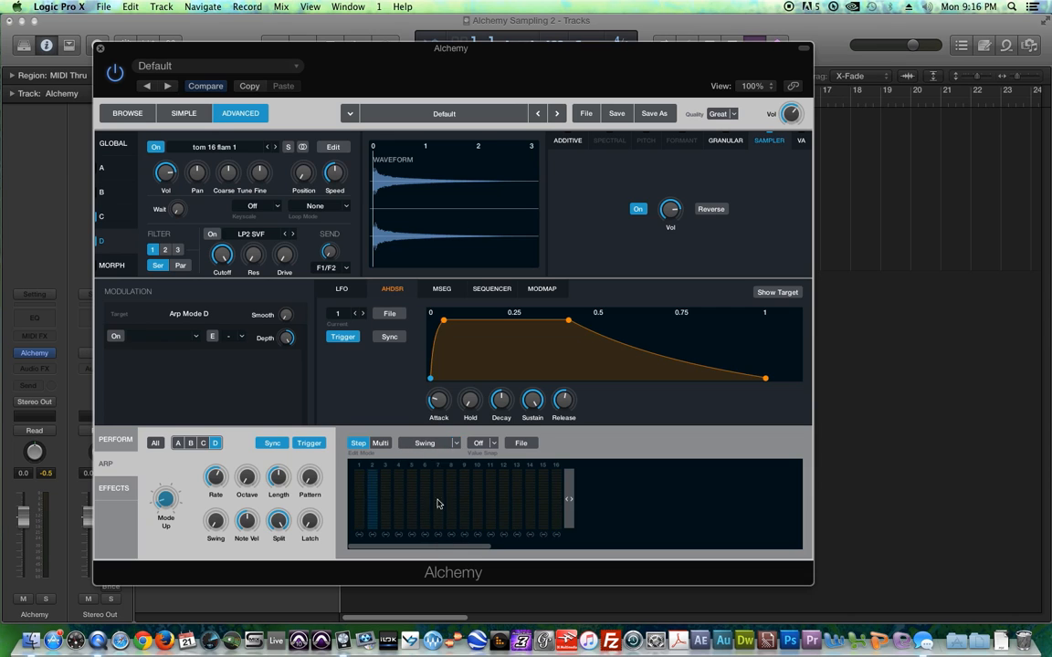
click(425, 445)
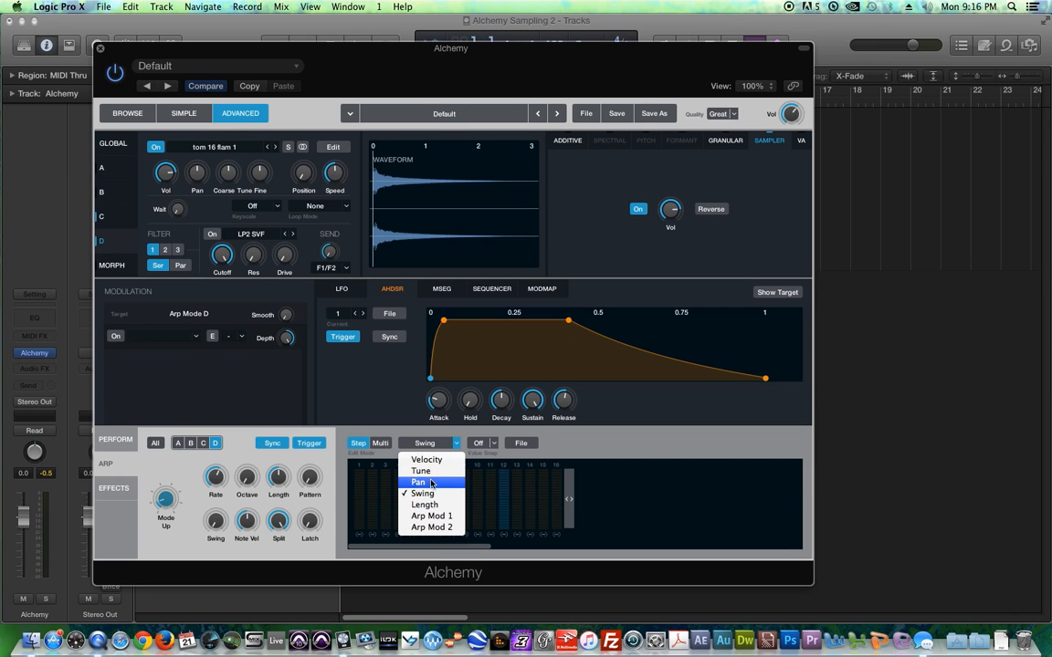
click(454, 442)
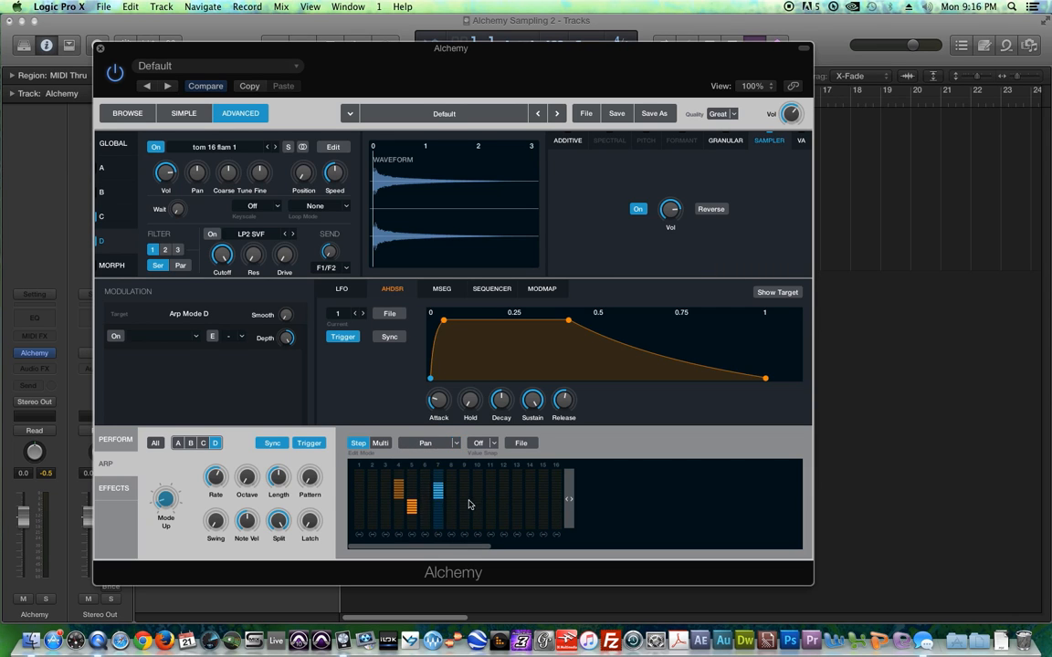
Check source D's velocity hits again and draw arp pan above centre on steps 12 and 16 and below centre on step 13.
click(429, 444)
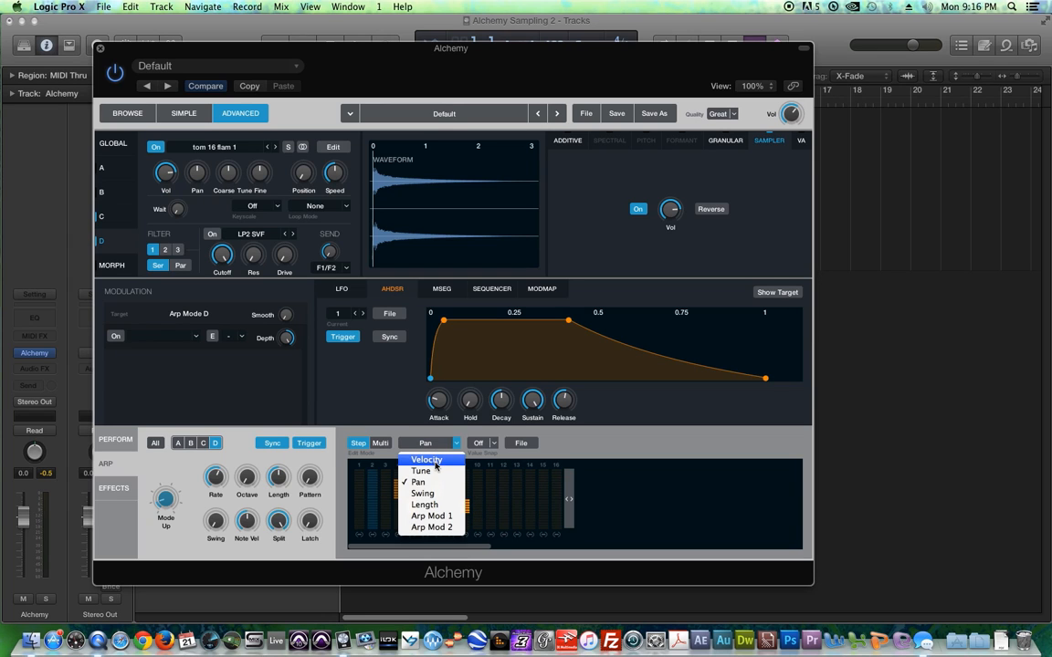
click(436, 464)
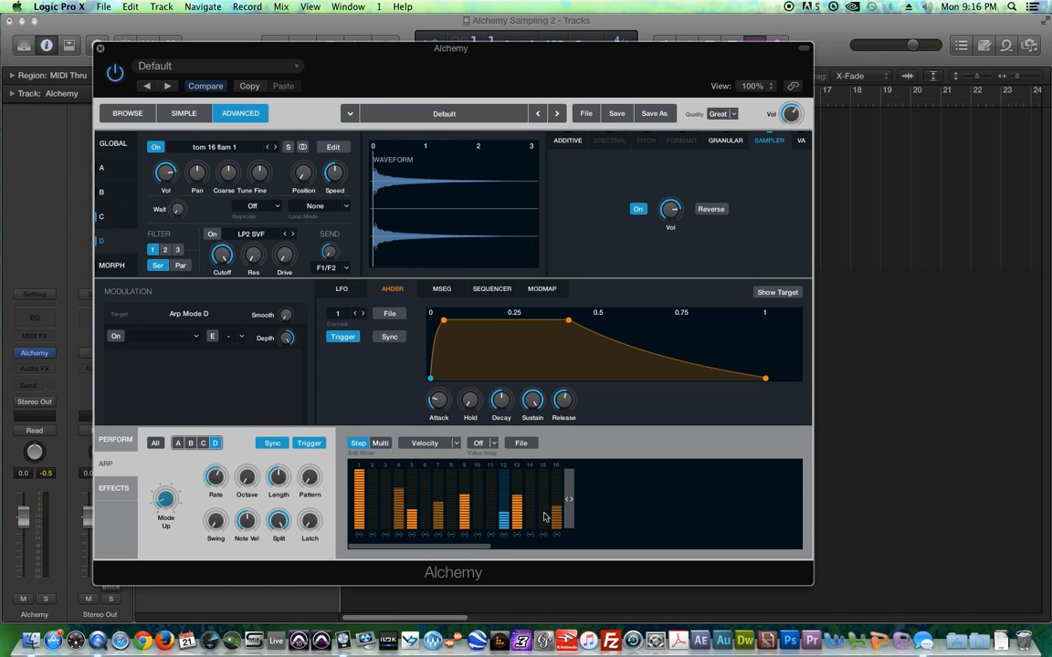
click(425, 444)
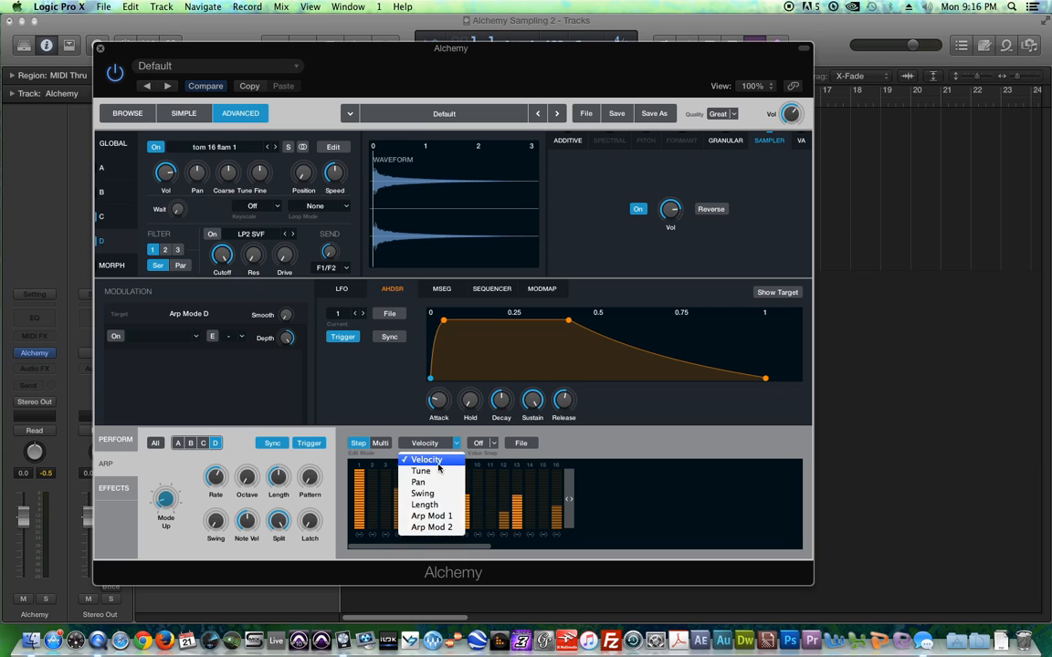
click(440, 486)
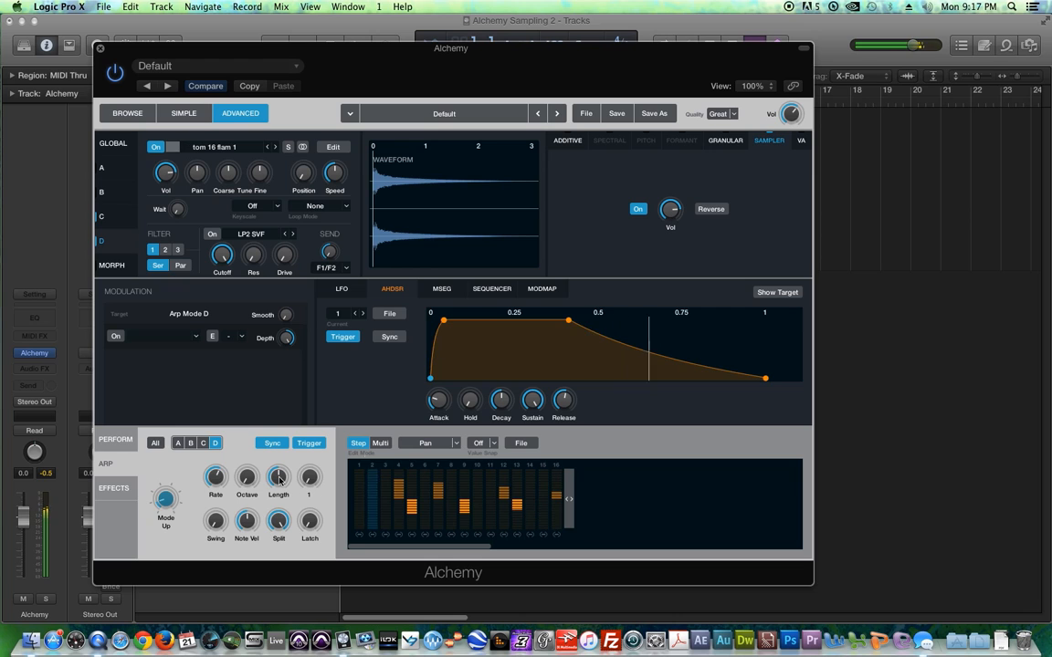
Enable source D's LP2 SVF filter with cutoff about 6129 Hz and resonance about 16.5%, and set the source volume to about -7.85 dB.
click(210, 234)
drag(221, 255, 225, 271)
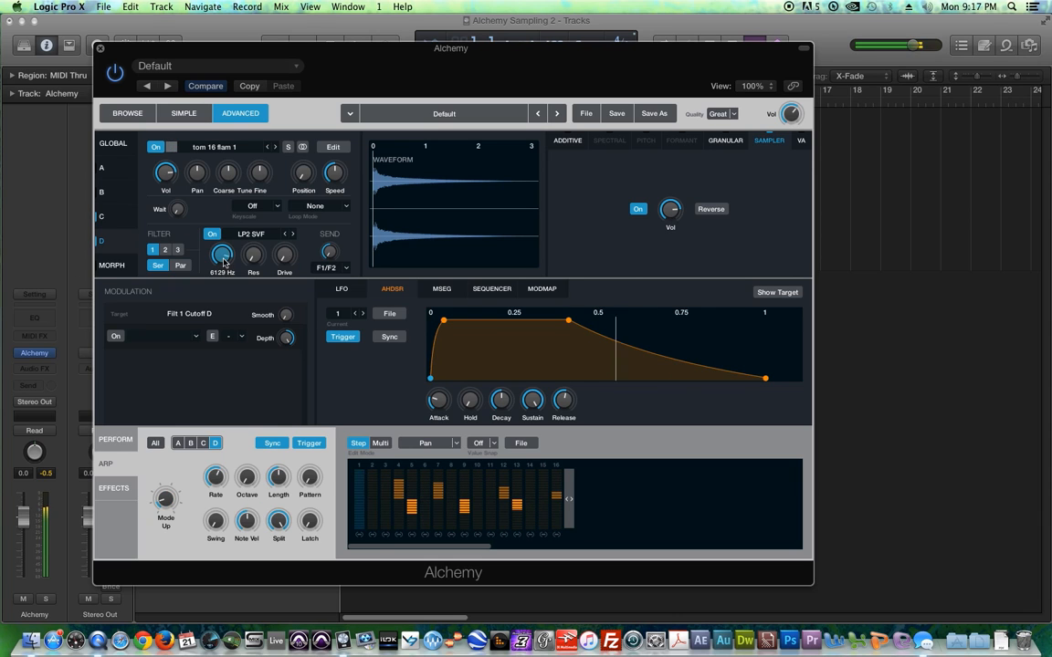
drag(261, 260, 254, 211)
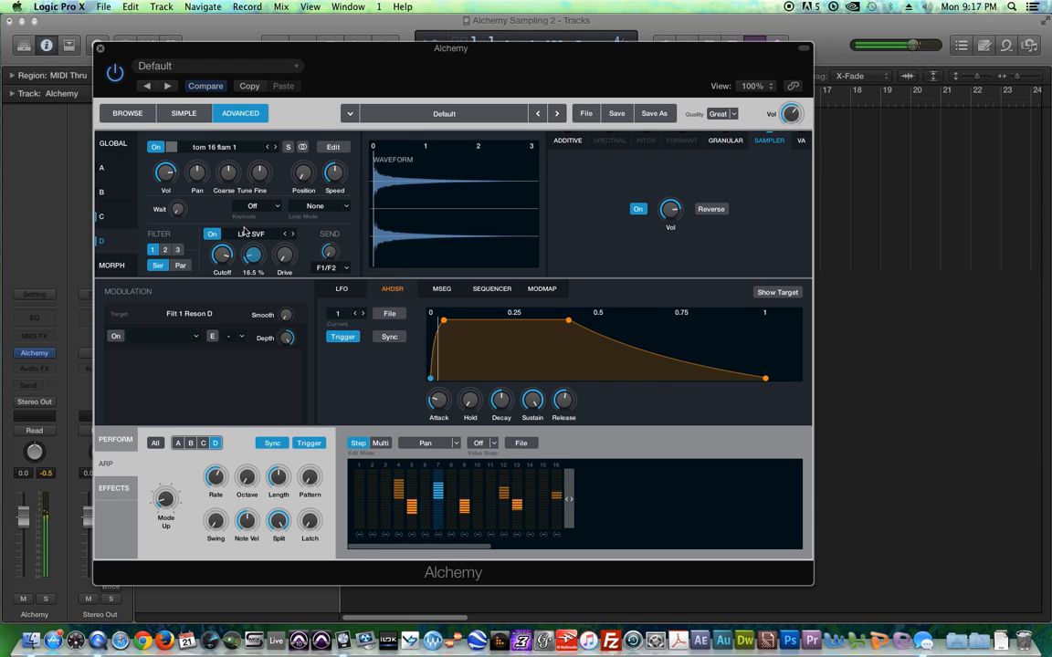
click(170, 184)
drag(171, 184, 171, 187)
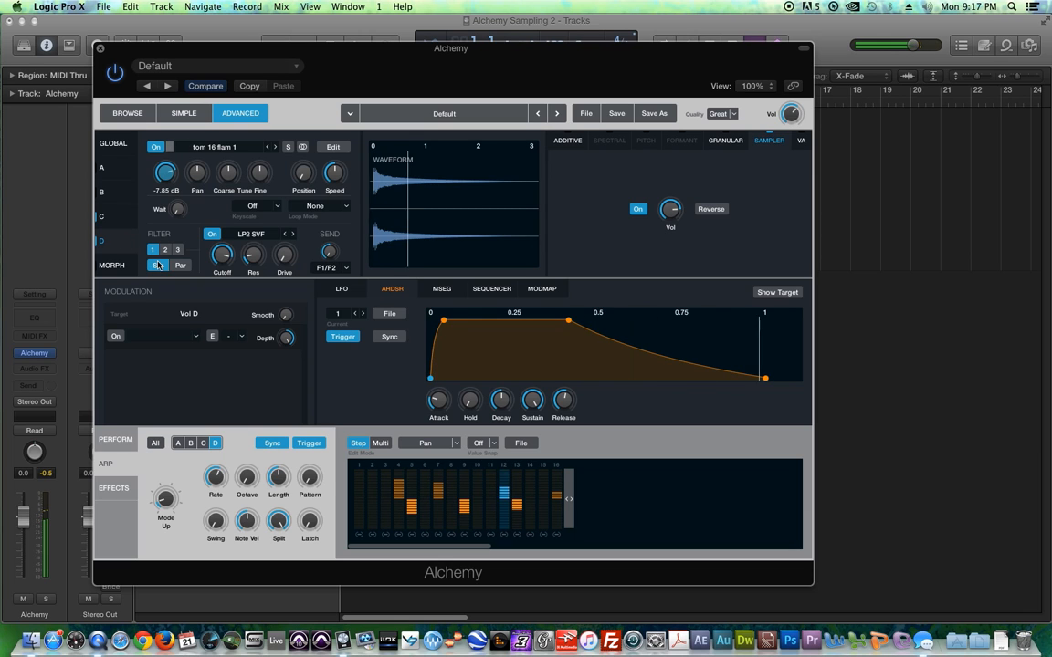
Route source D's send to F1/FX A and show effects rack A.
click(345, 267)
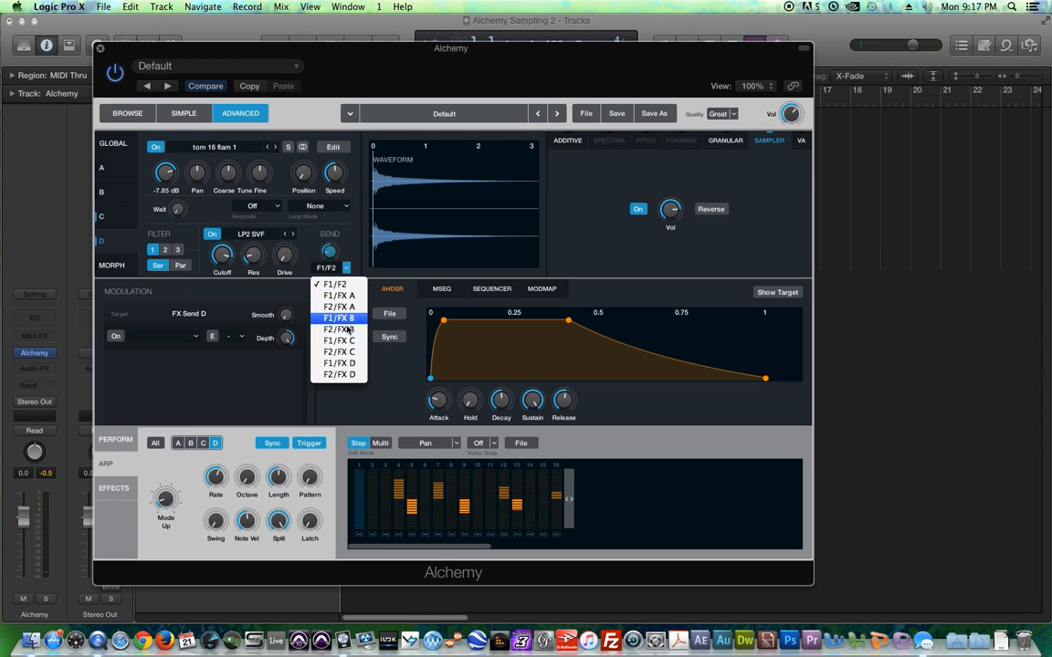
click(338, 294)
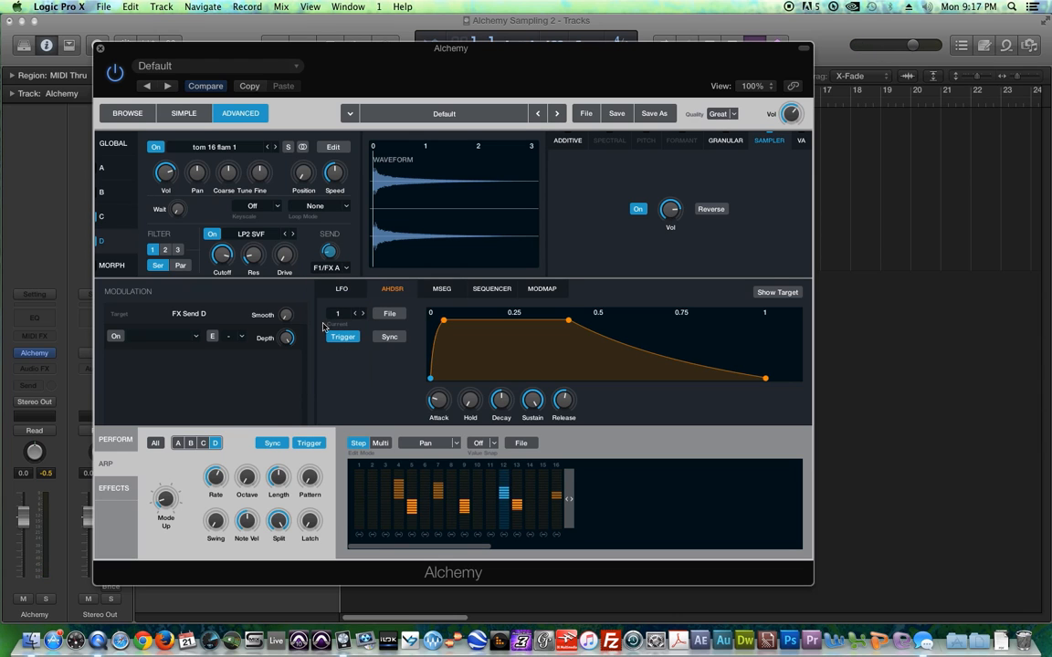
click(114, 488)
click(182, 443)
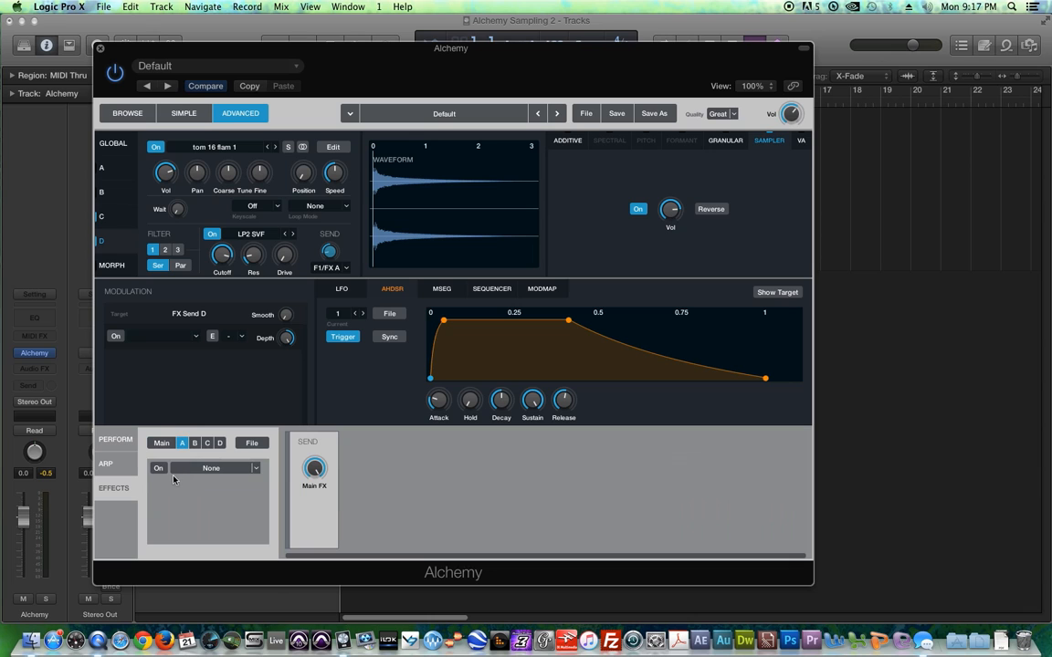
Load a Delay in effects rack A, adjust its left and right rates, and switch source C off while keeping source D selected.
click(228, 520)
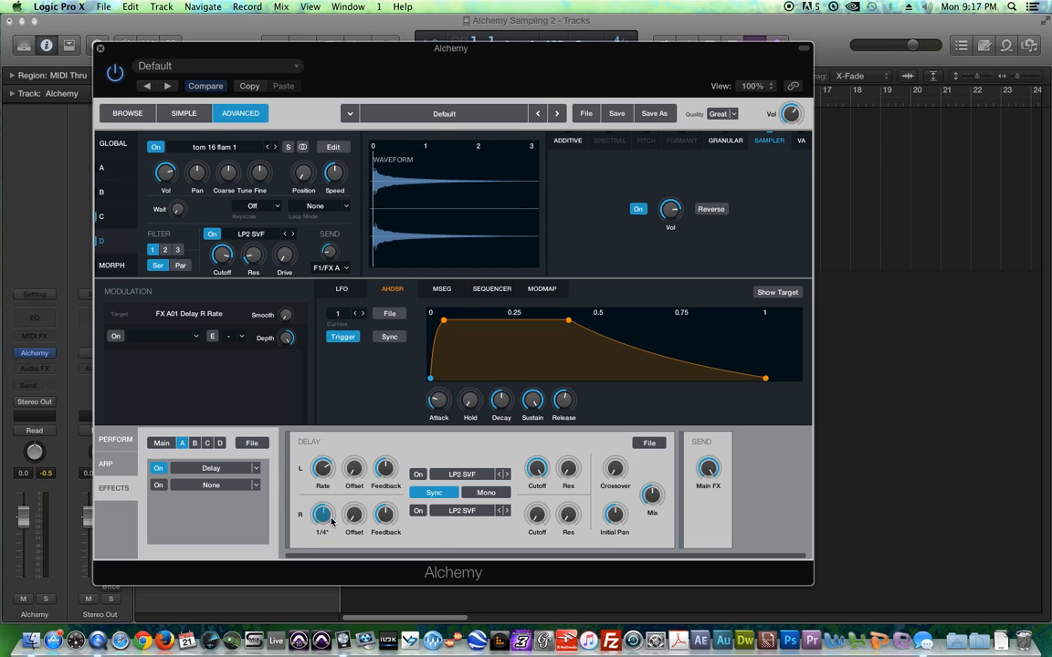
click(328, 489)
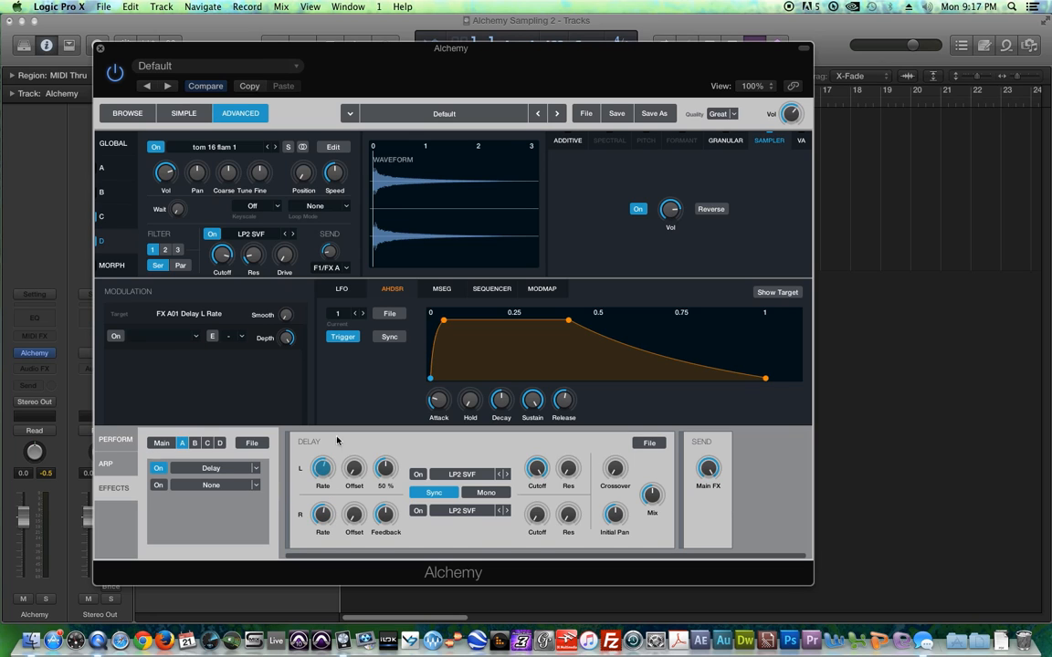
click(103, 216)
click(102, 241)
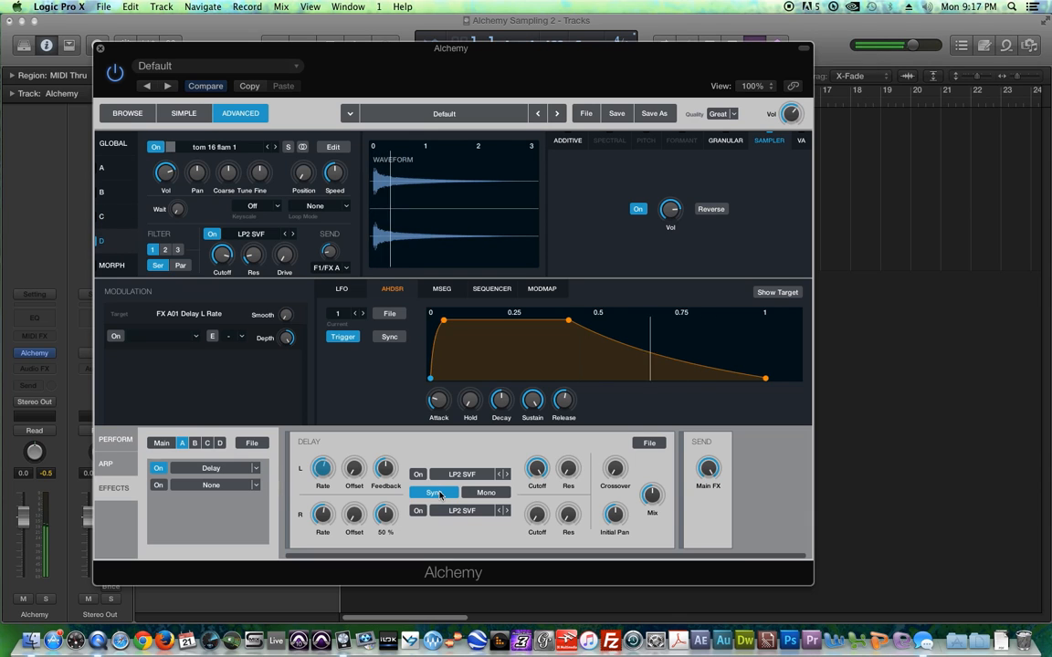
Adjust source D's send level and enable both LP2 SVF delay filters with lowered cutoffs, the left one about 4808 Hz.
click(330, 246)
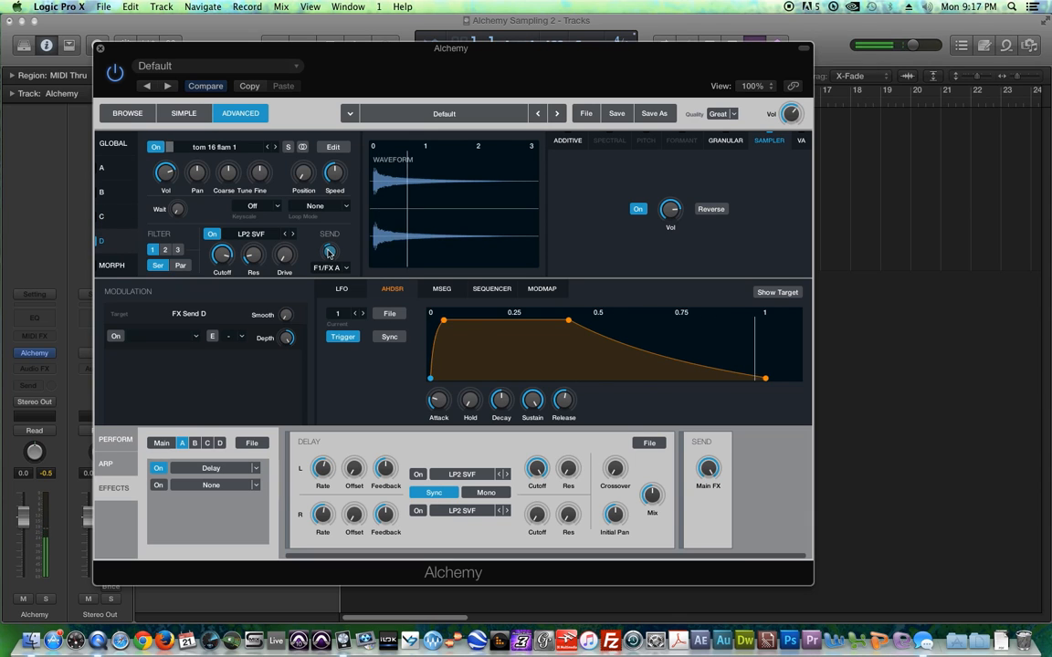
drag(536, 517, 548, 470)
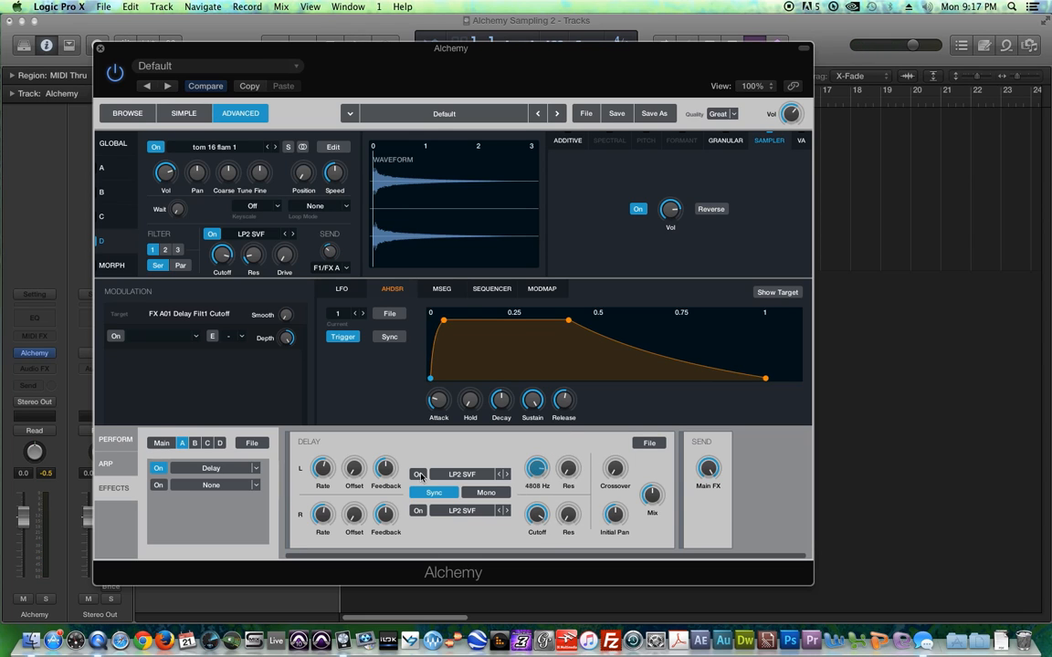
click(538, 517)
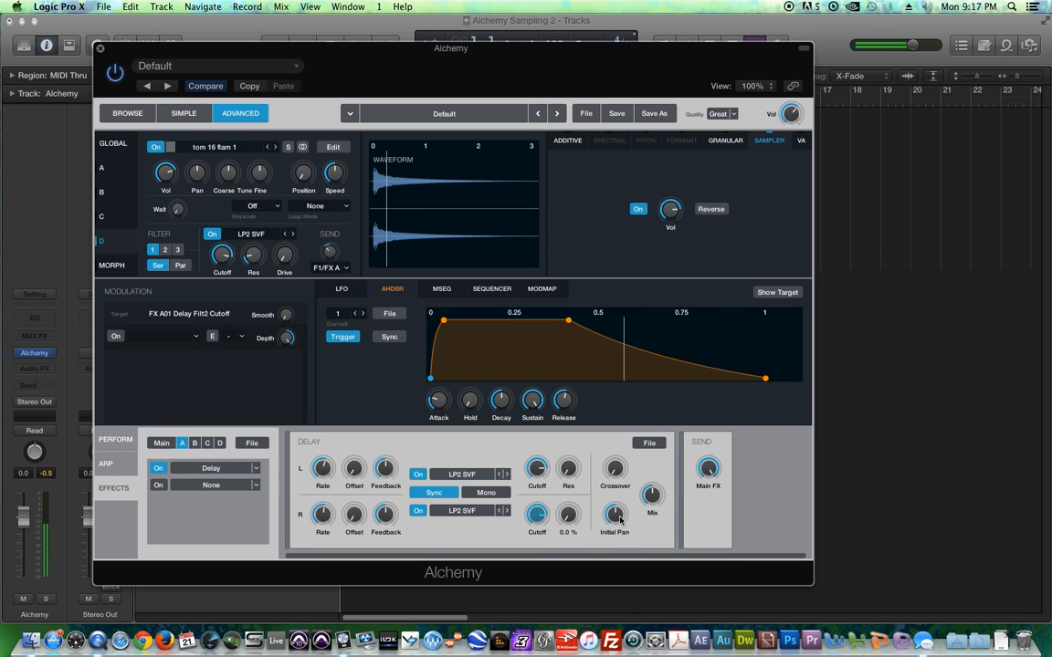
Switch source C back on and lower the cutoff of its LP2 SVF filter slightly.
click(109, 217)
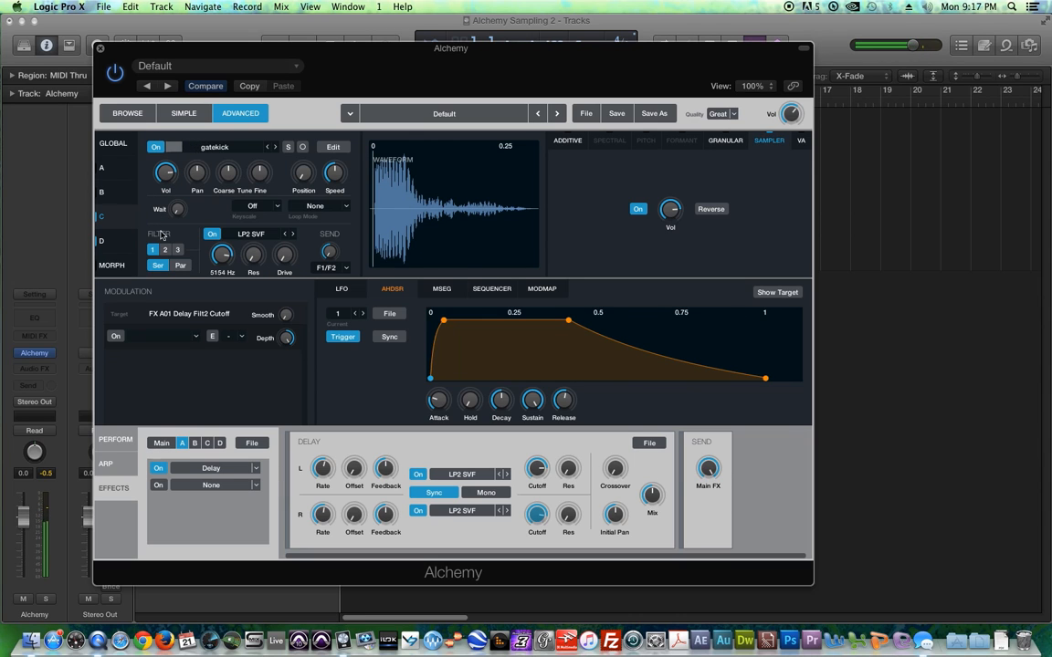
drag(221, 258, 226, 268)
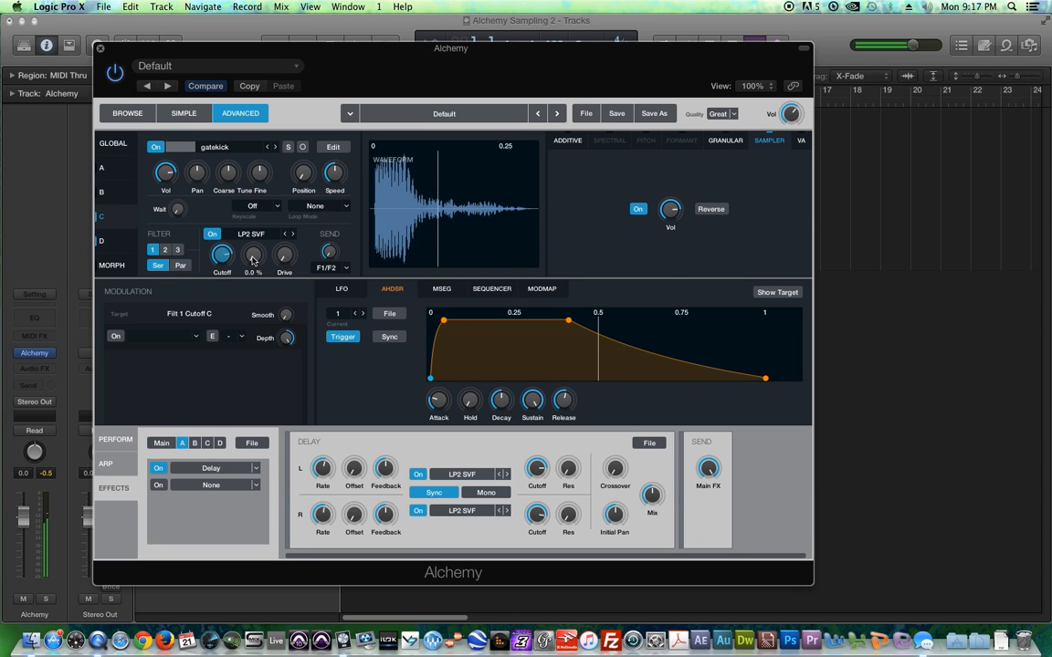
Add Sequencer 1 as a modulator of source B's volume and clear the inactive Sequencer 1 assignment from the first modulation slot.
click(101, 192)
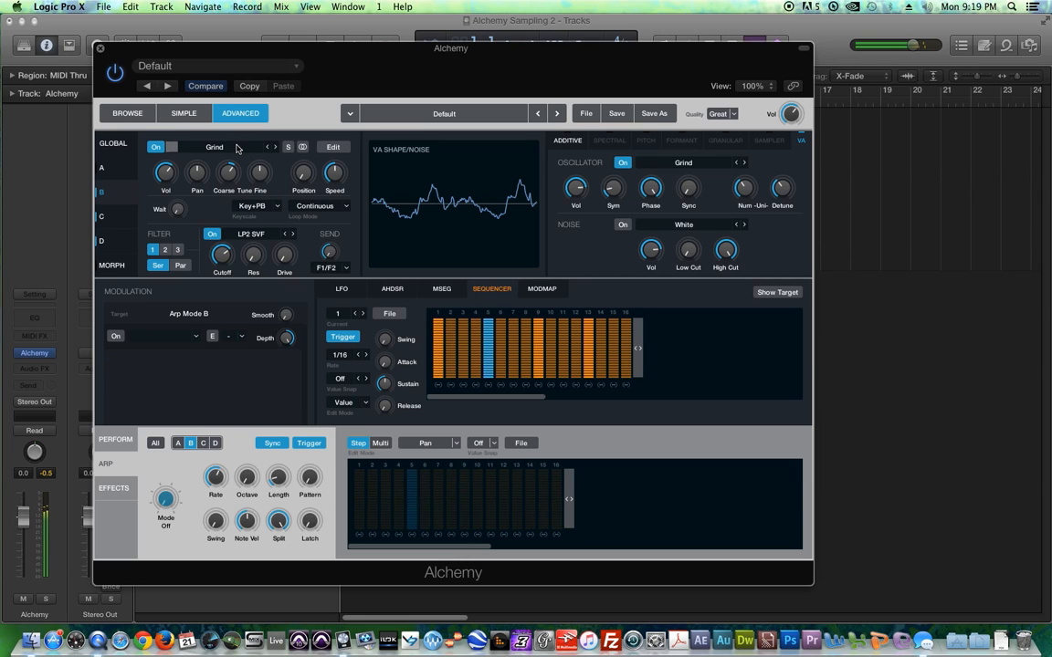
right_click(168, 175)
mouse_move(215, 183)
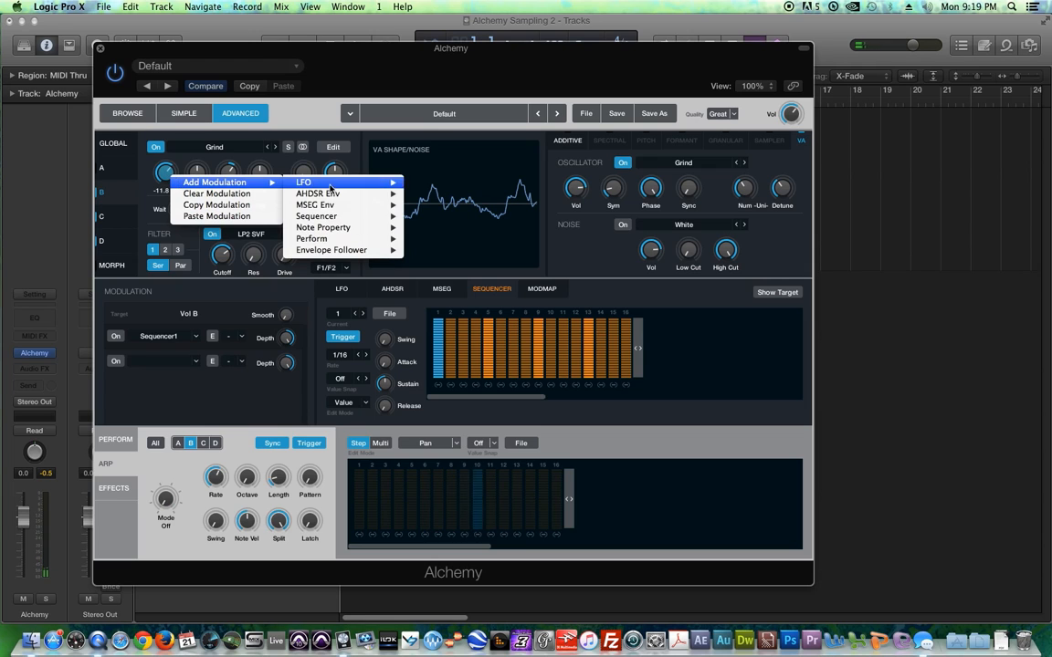
mouse_move(319, 216)
click(446, 216)
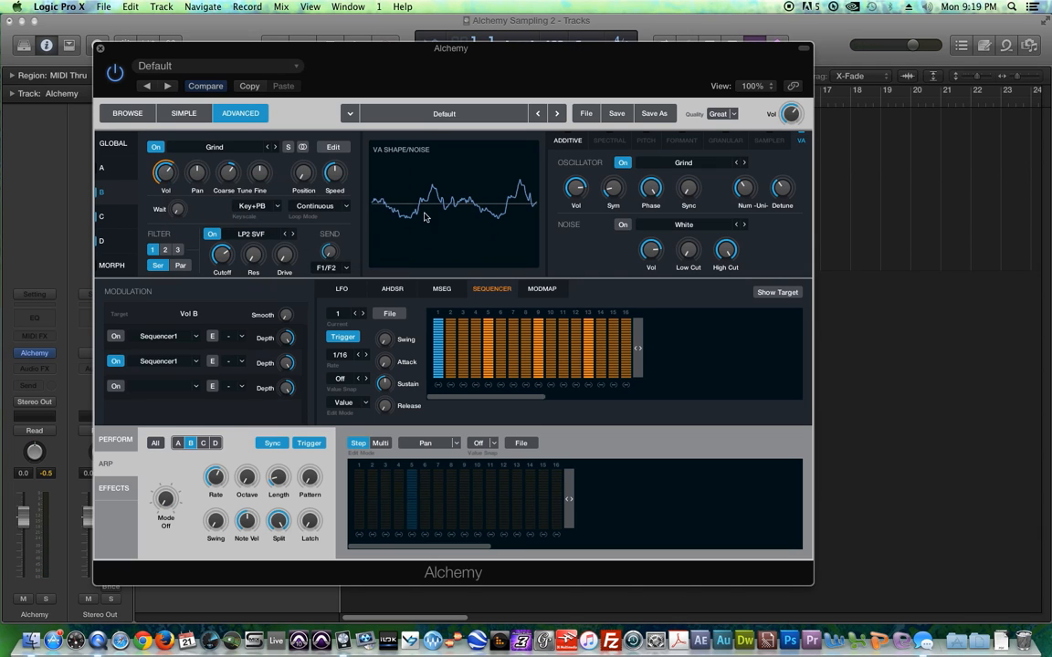
click(197, 336)
click(151, 431)
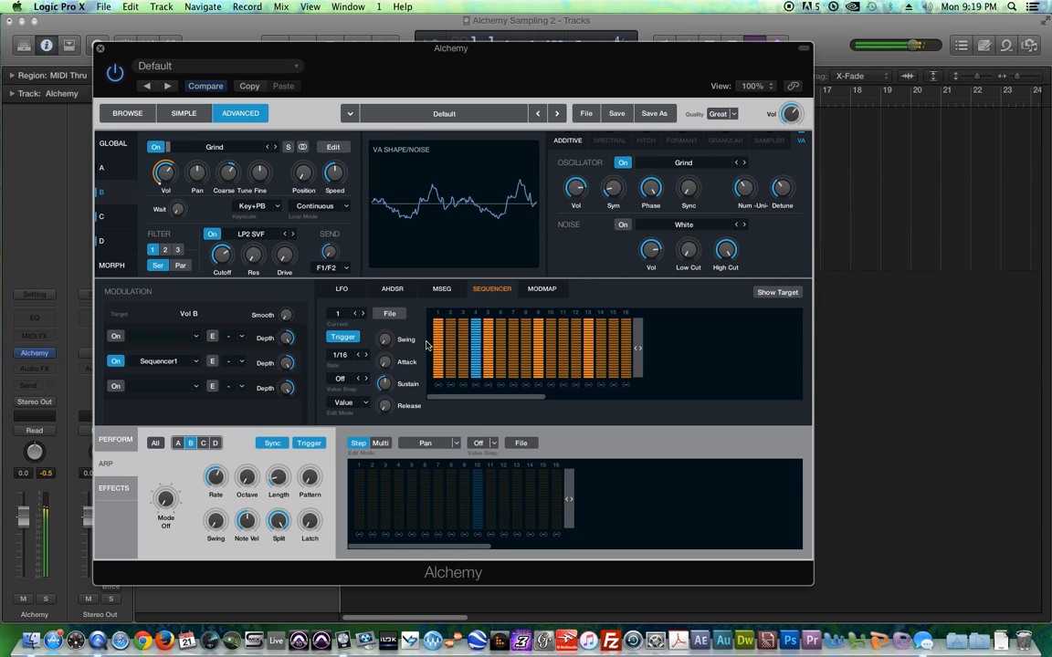
Draw uneven lower values on steps 2 to 7 of Sequencer 1, with step 6 at about 85%, and show source A.
click(451, 348)
mouse_move(451, 348)
mouse_down()
mouse_move(457, 365)
mouse_move(475, 339)
mouse_move(517, 348)
mouse_move(470, 343)
mouse_move(476, 328)
mouse_up()
click(493, 349)
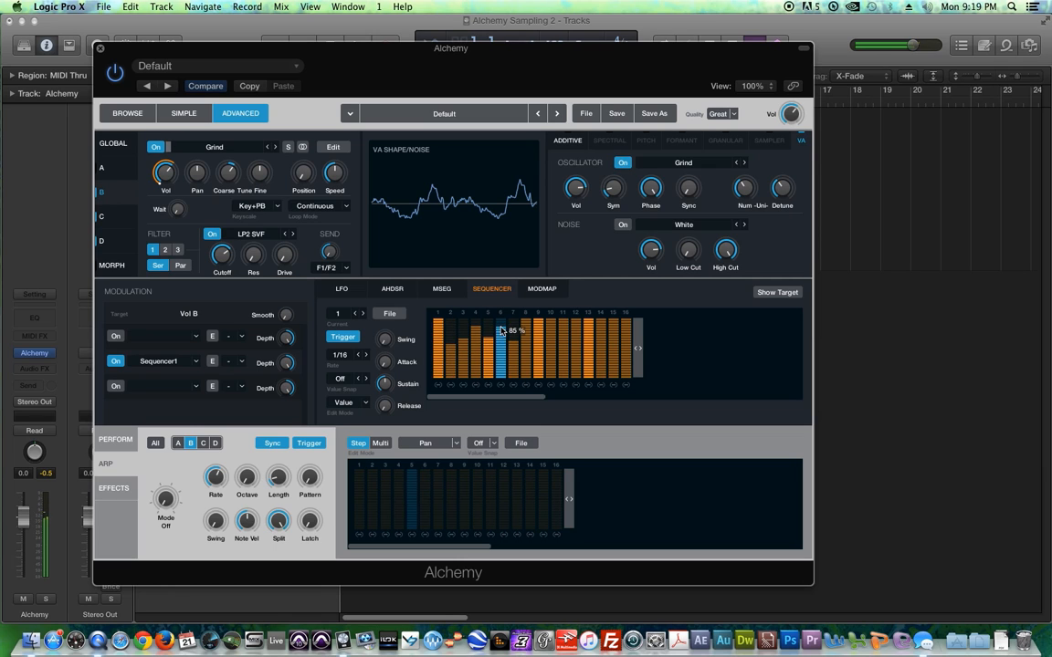
click(108, 169)
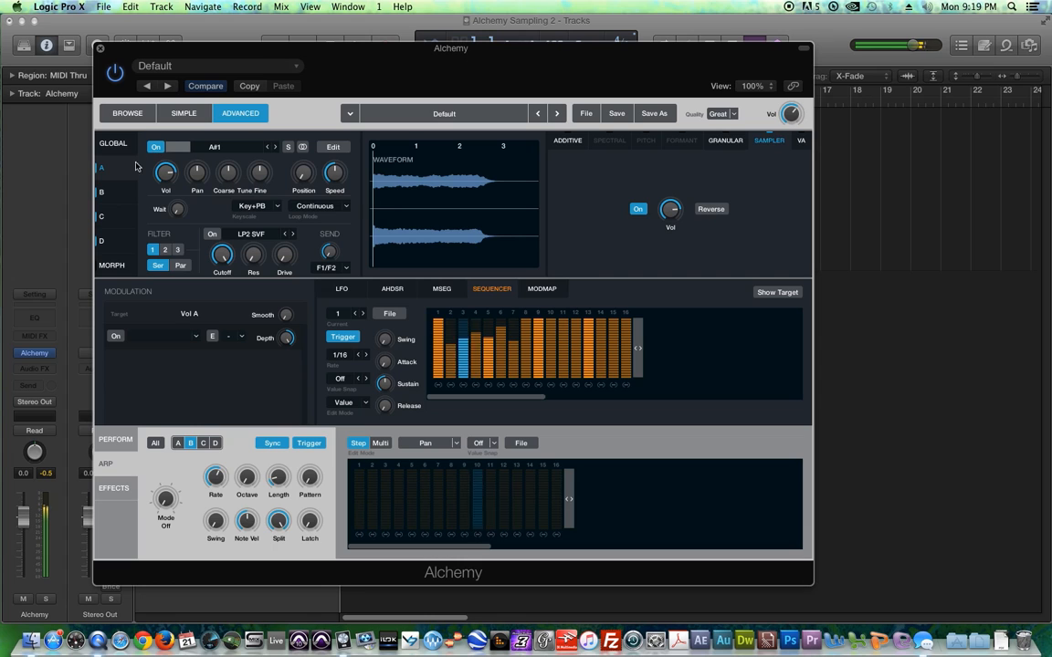